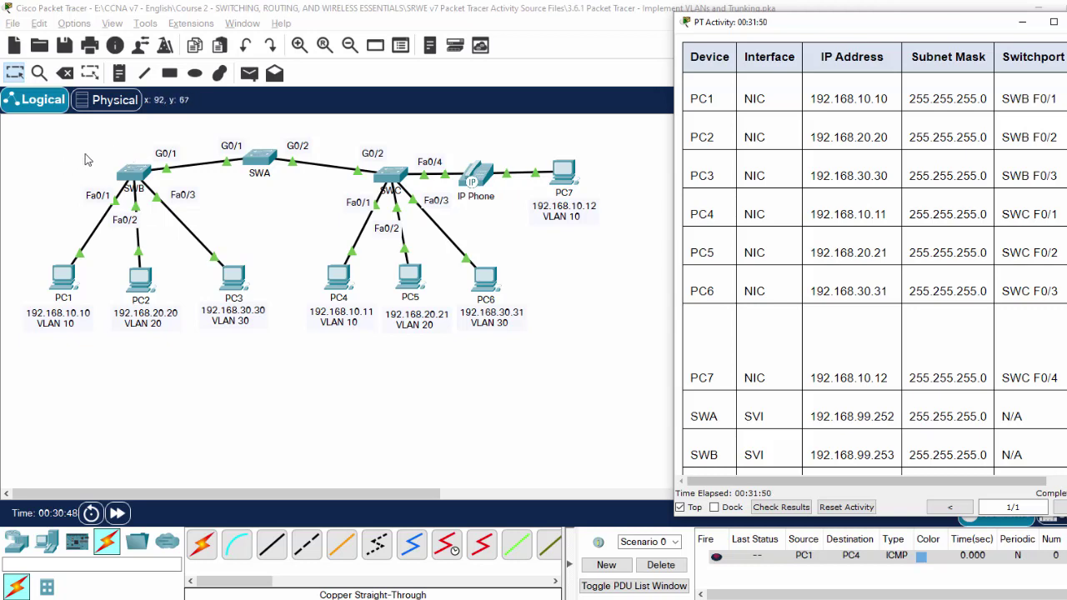
Select the three switches SWB, SWA and SWC on the canvas, then clear the selection.
drag(90, 148, 177, 201)
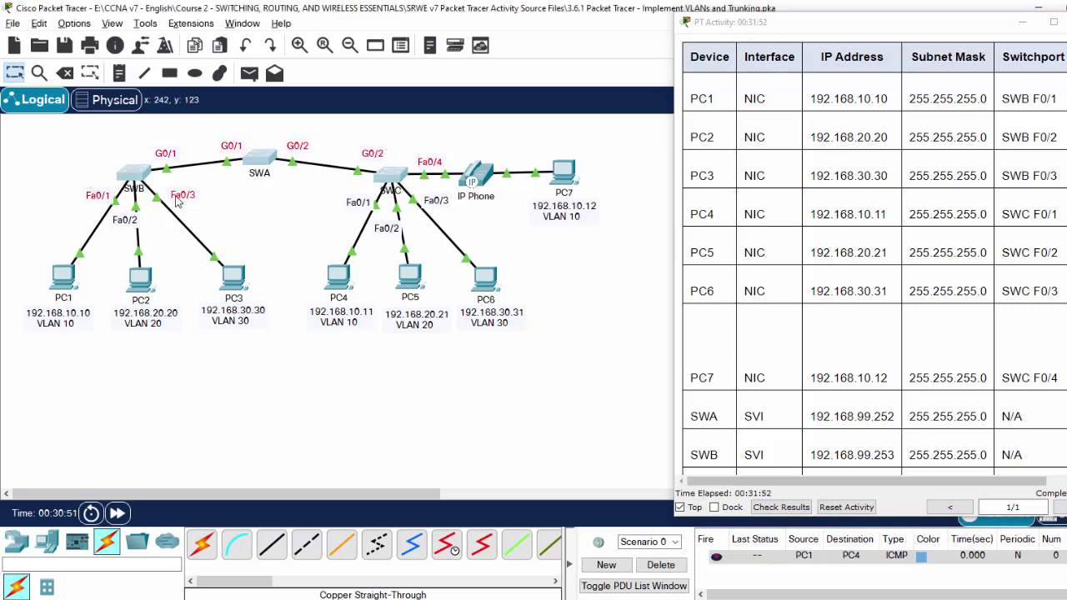
click(323, 367)
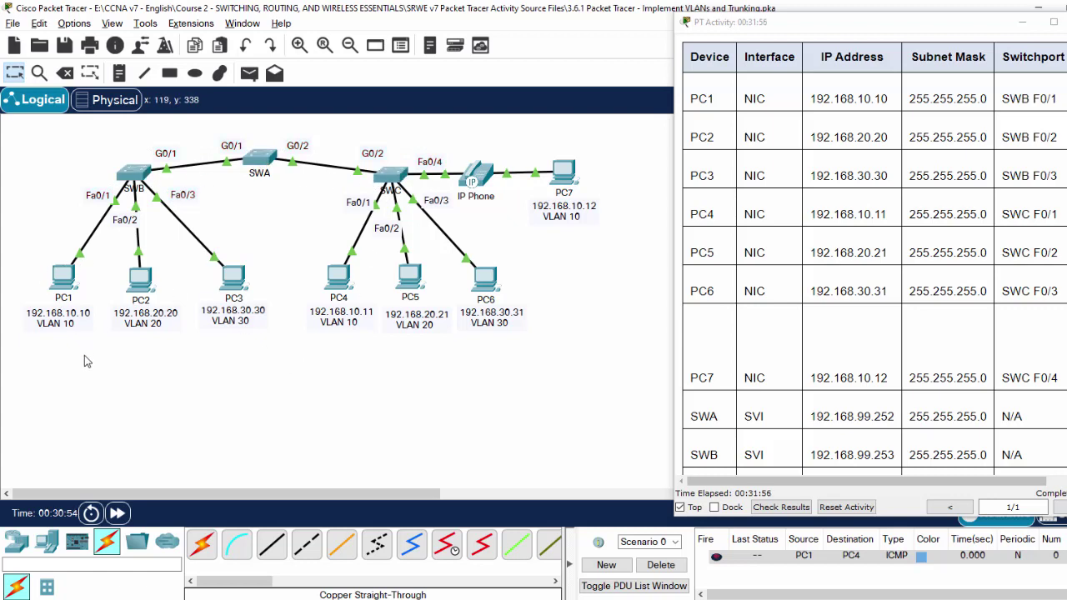
drag(43, 347, 65, 320)
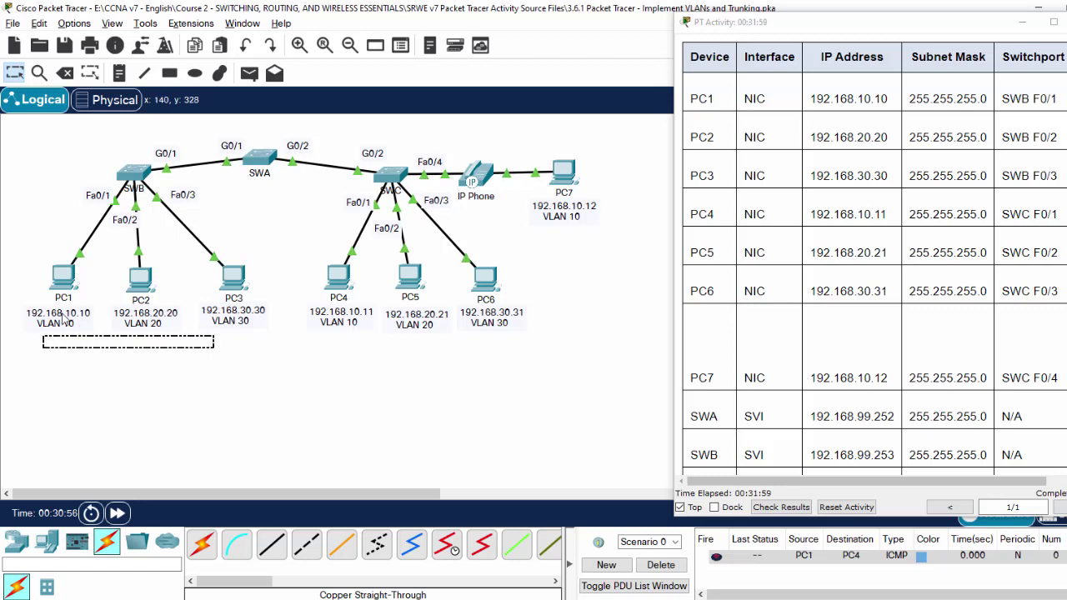
click(248, 330)
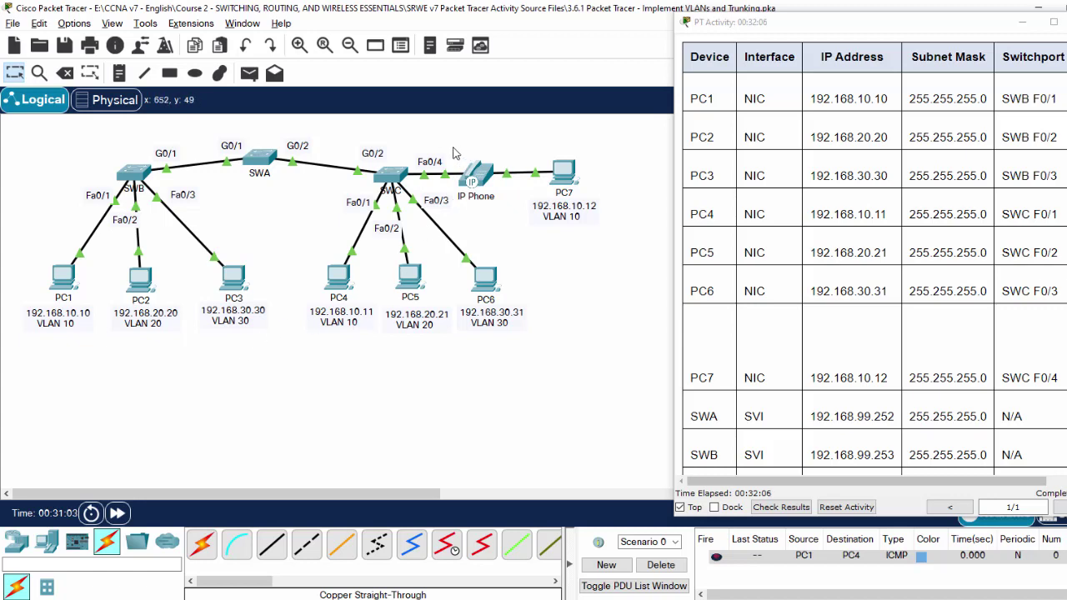
Scroll the activity instructions past Configure VLANs objective down to Part 1's VLAN Table.
scroll(792, 332, down, 5)
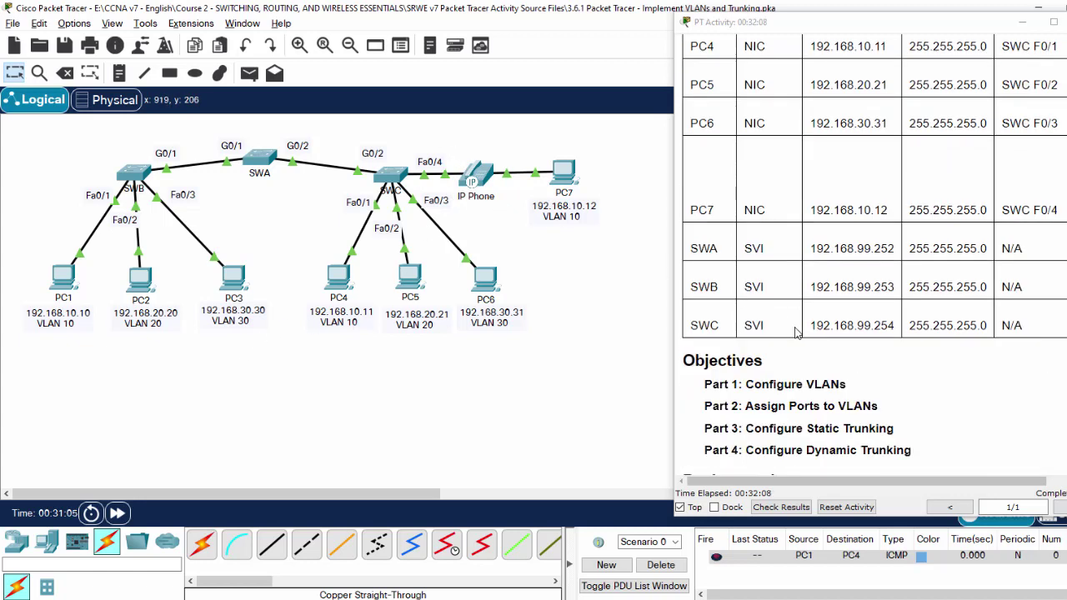
scroll(856, 332, up, 1)
scroll(799, 308, down, 5)
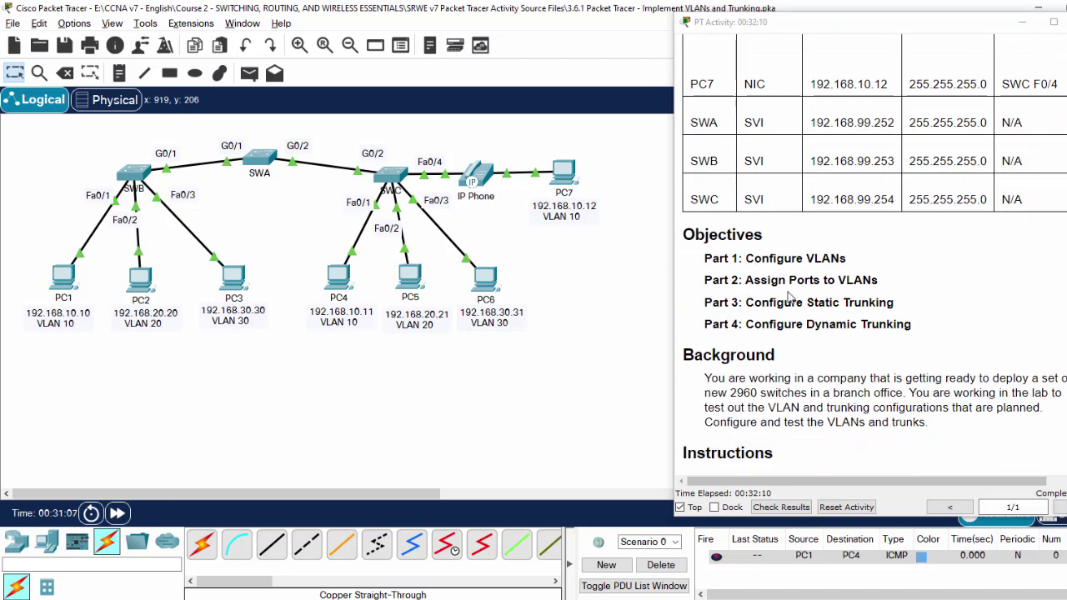
drag(746, 259, 846, 259)
click(865, 292)
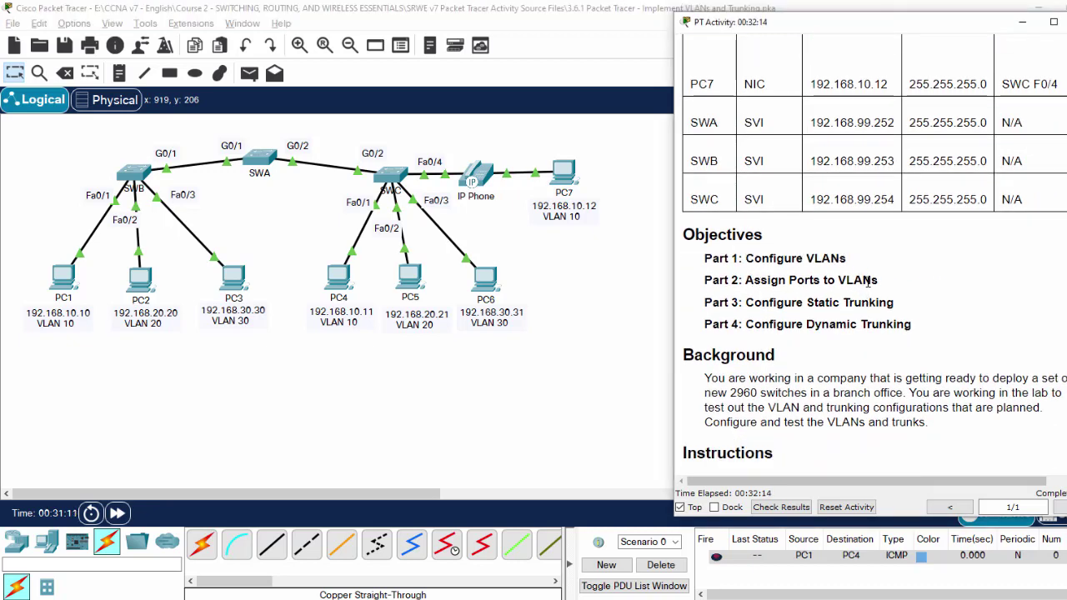
scroll(828, 348, down, 1)
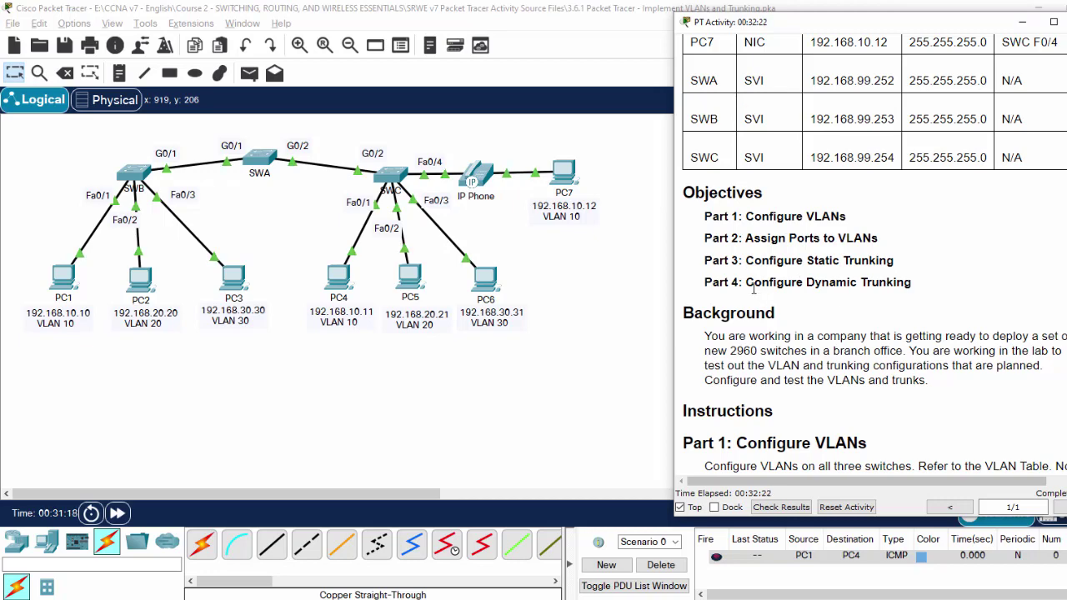
scroll(890, 290, down, 7)
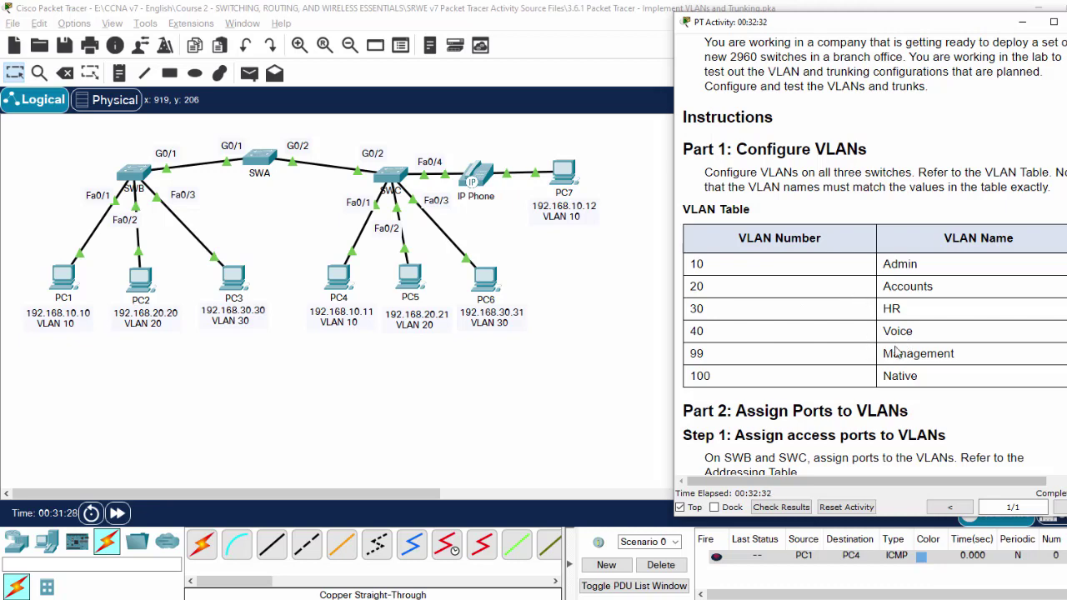
scroll(923, 392, down, 4)
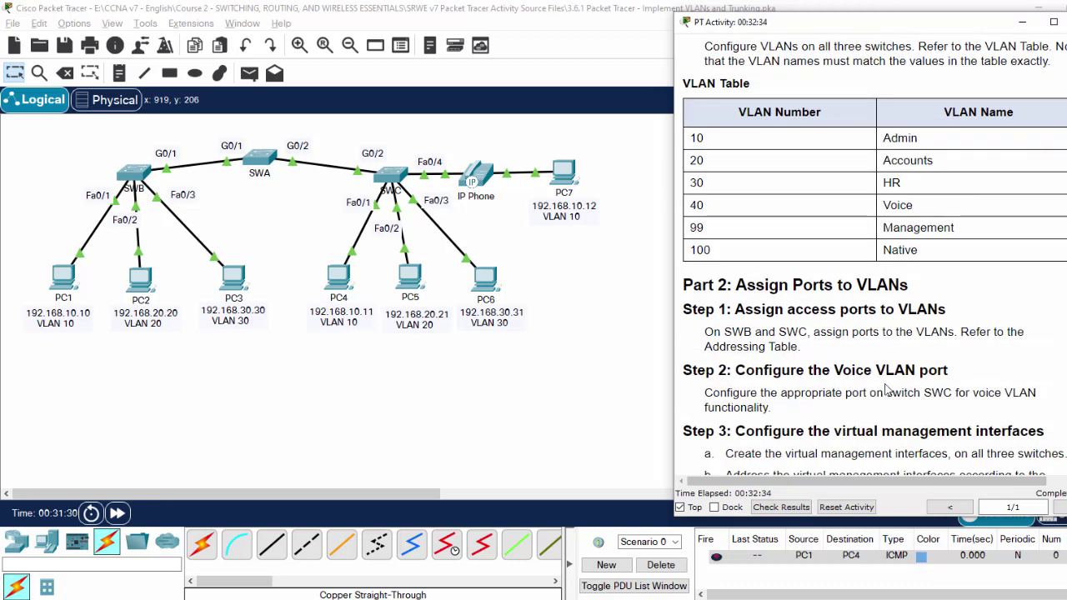
scroll(833, 367, up, 3)
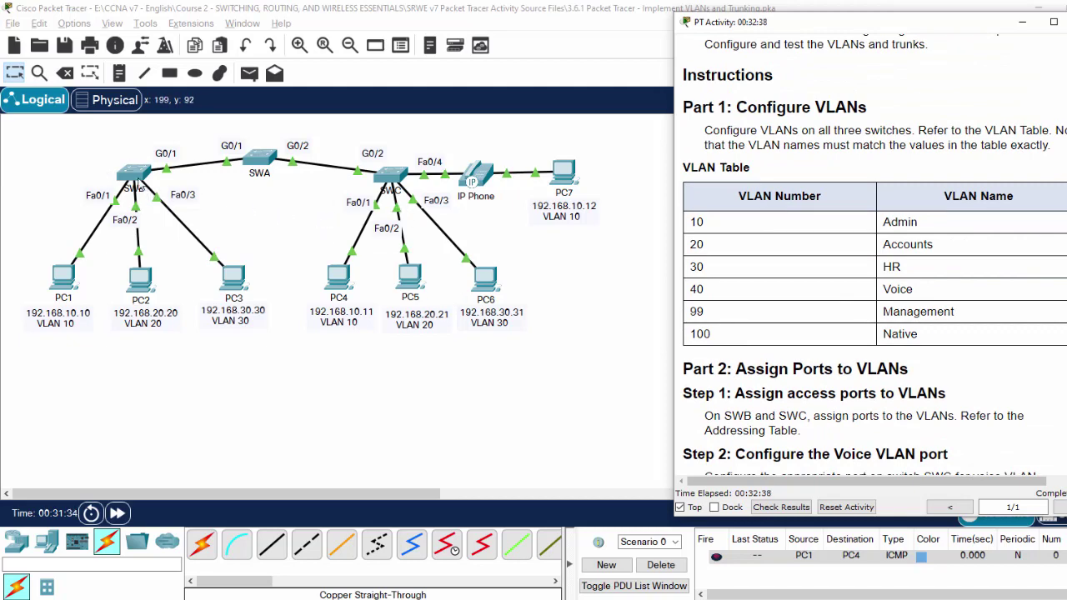
Open SWB's CLI and enter privileged and global configuration mode with en and conf t.
click(137, 175)
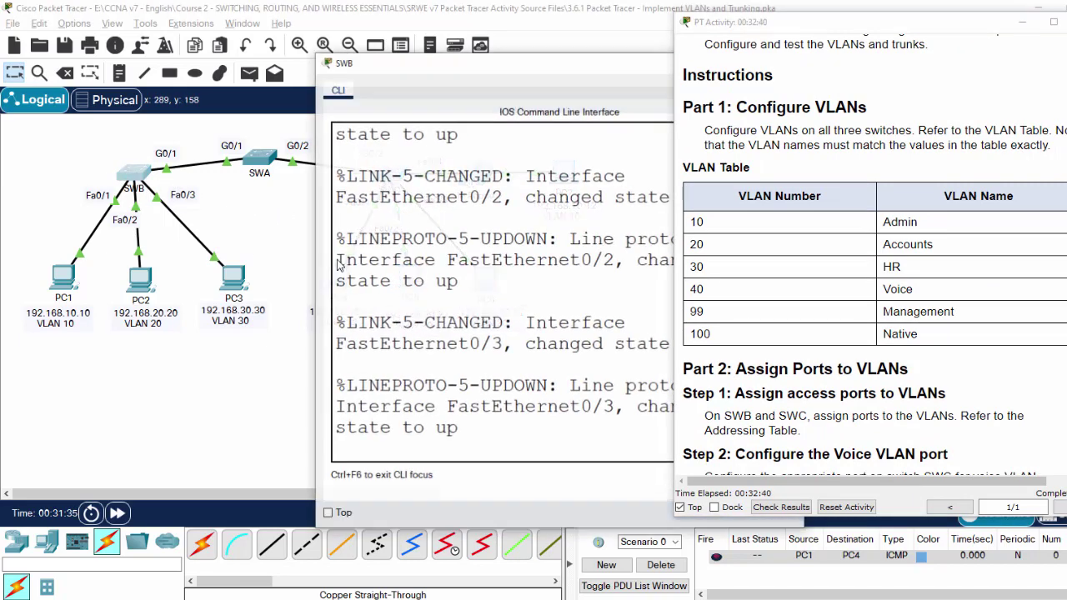
drag(486, 72, 287, 21)
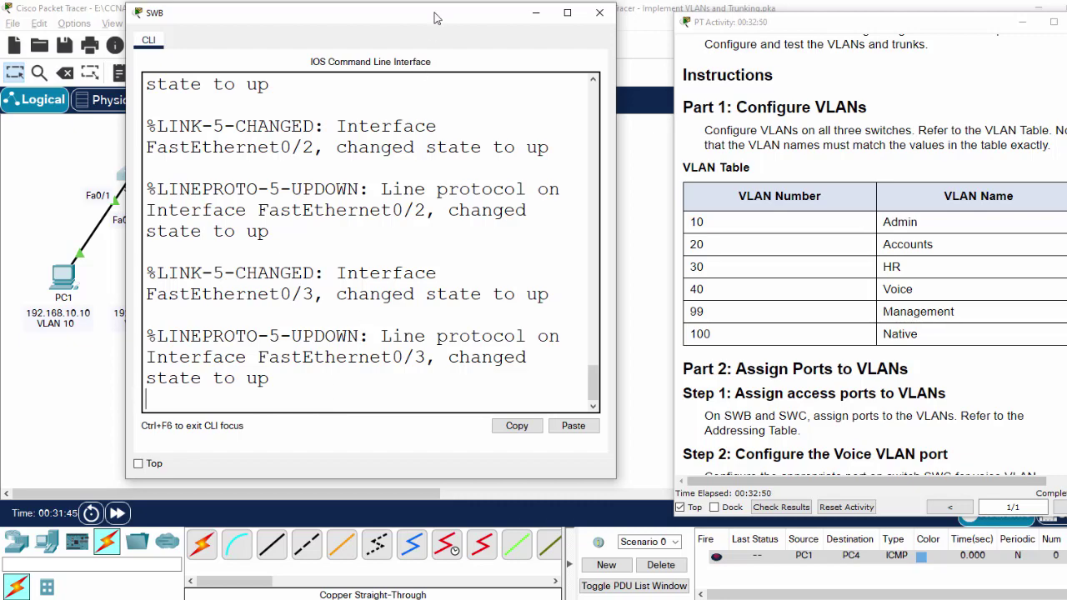
drag(438, 14, 411, 84)
key(Return)
text(en)
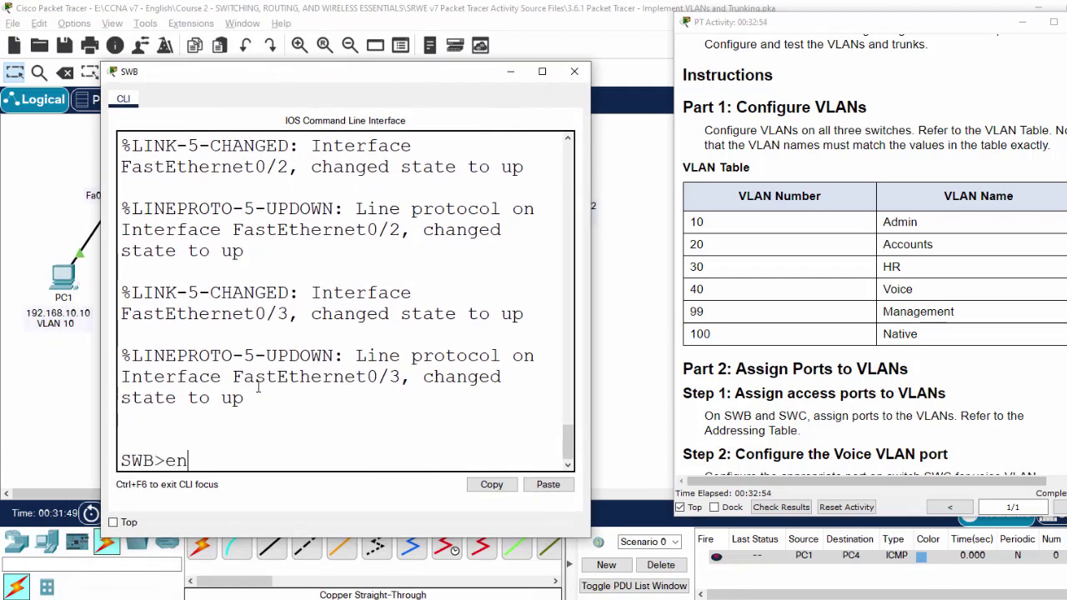
key(Return)
text(cn)
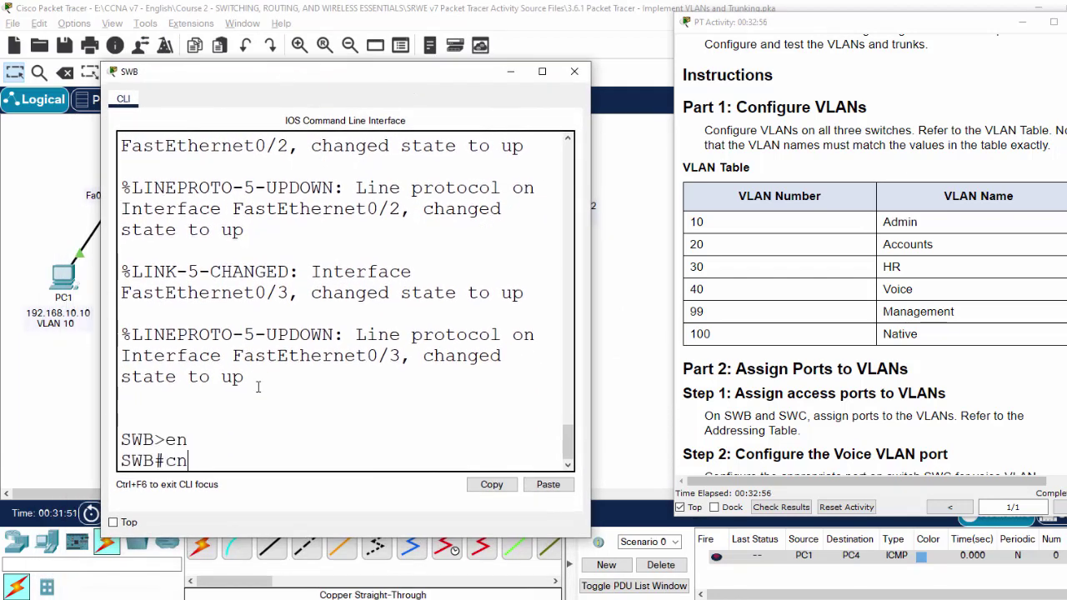
key(BackSpace)
key(BackSpace)
text(co)
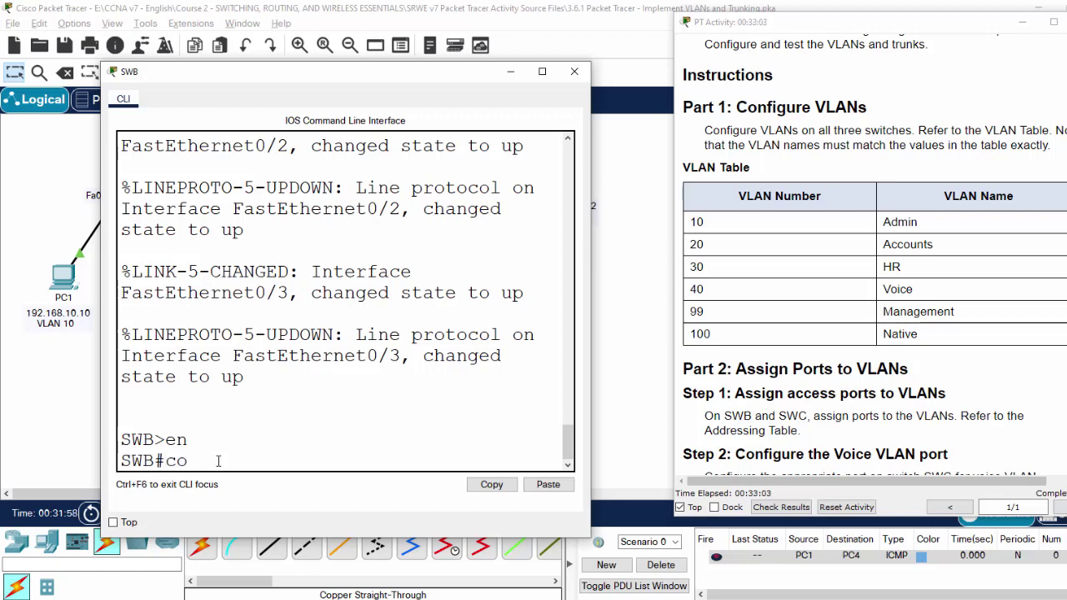
text(nf t)
key(Return)
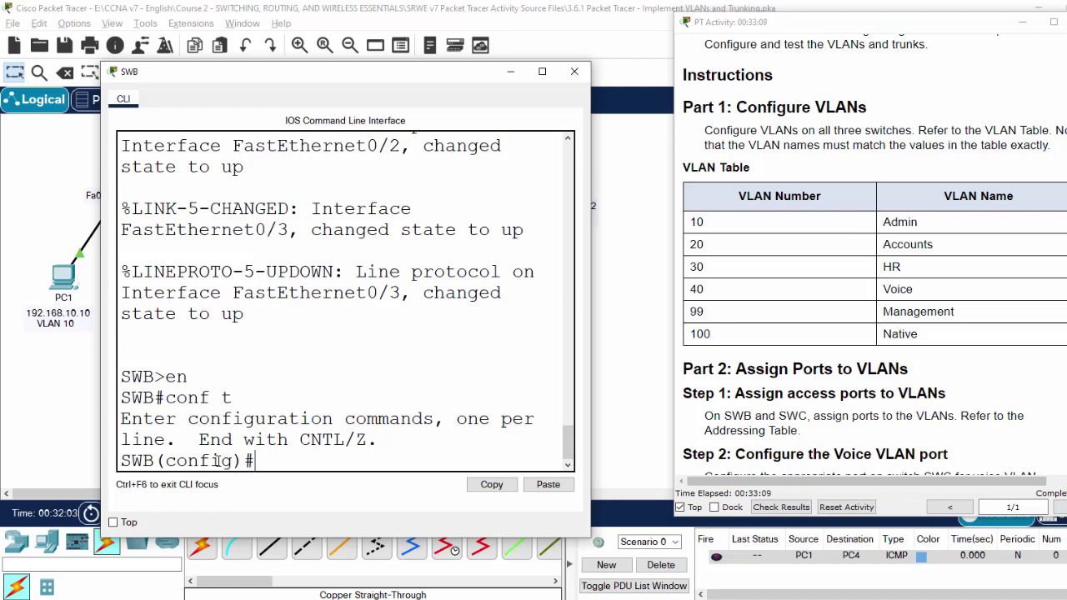
Create VLANs 10 Admin, 20 Accounts and 30 HR on SWB.
text(vlan 10)
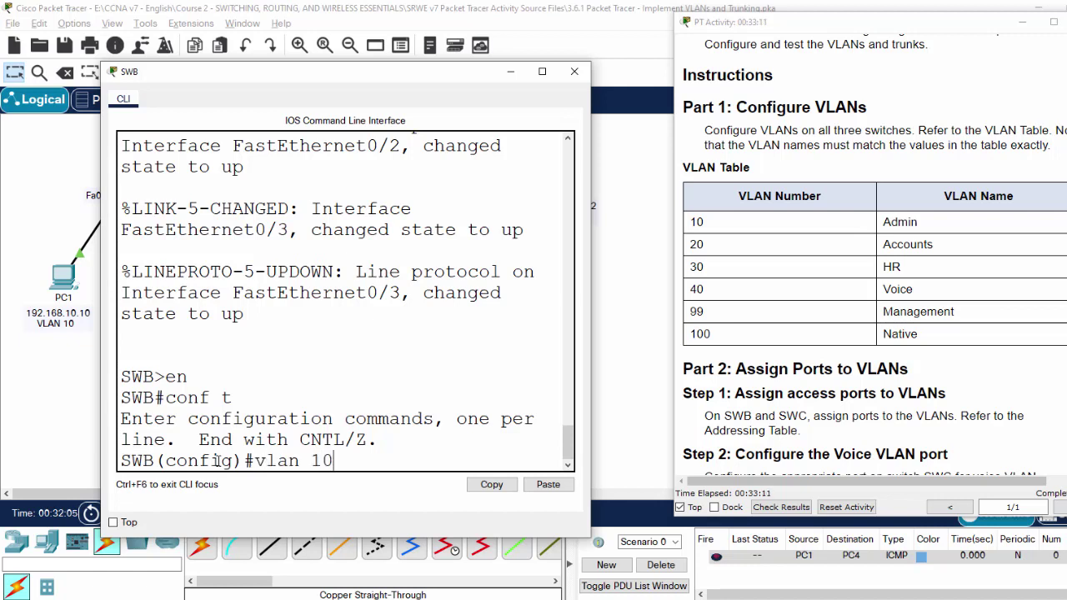
key(Return)
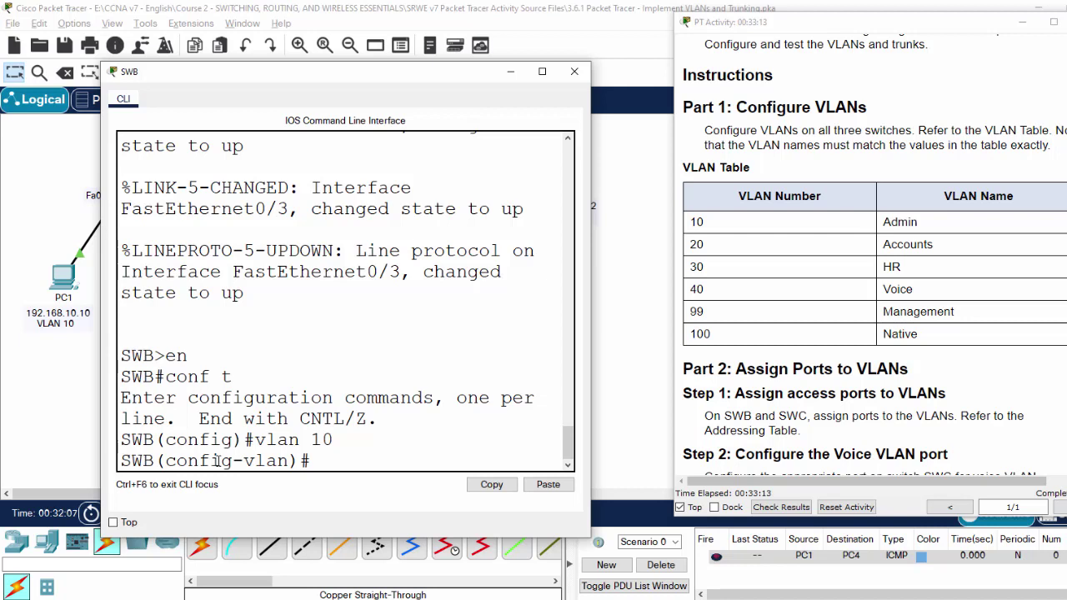
text(name Admin)
key(Return)
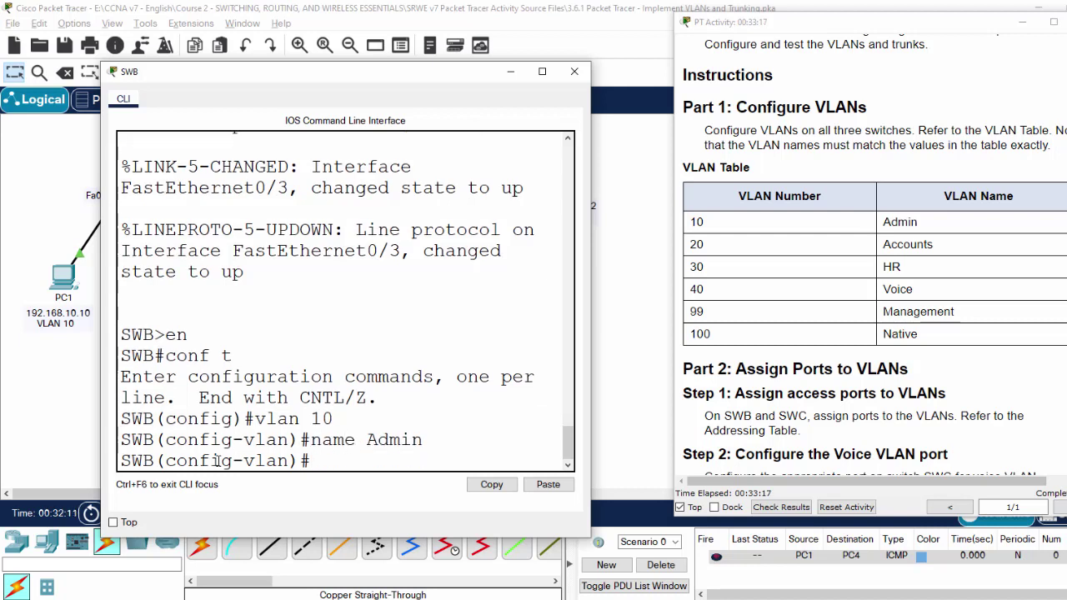
text(vlan 20)
key(Return)
text(na)
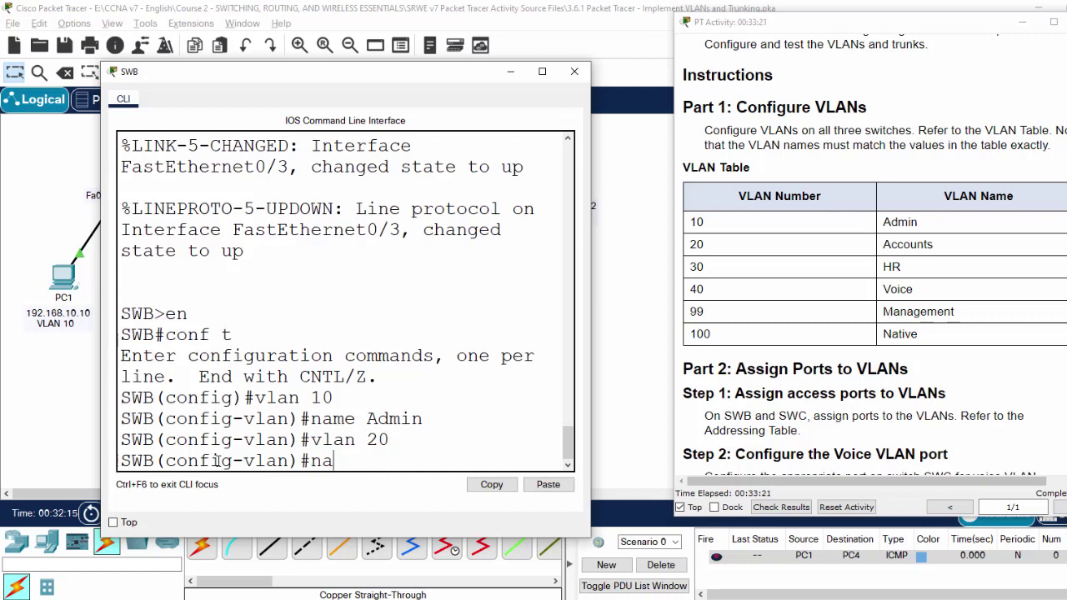
text(me Accounts)
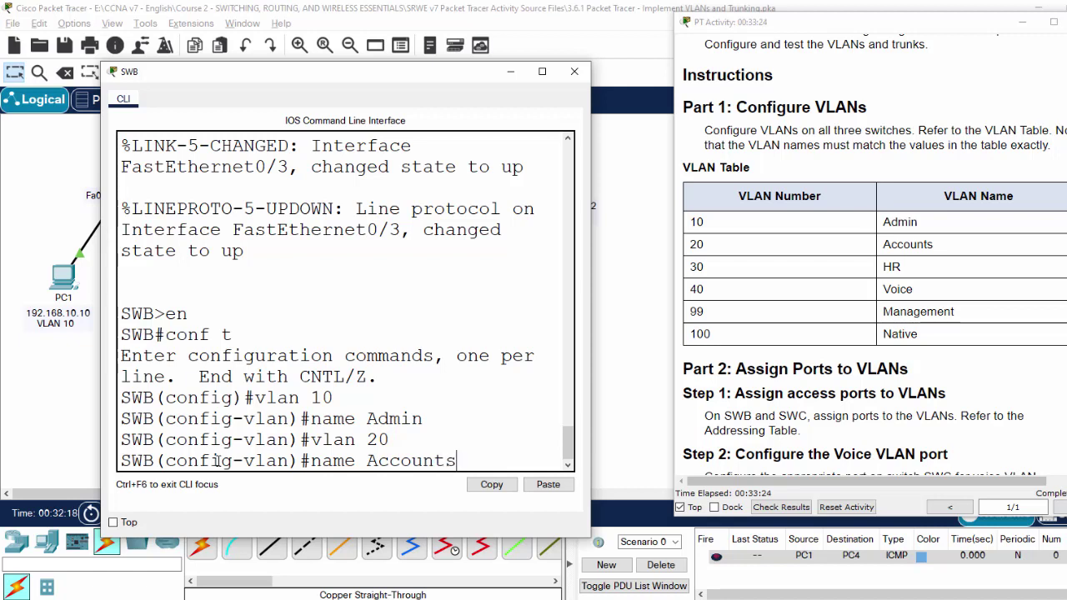
key(Return)
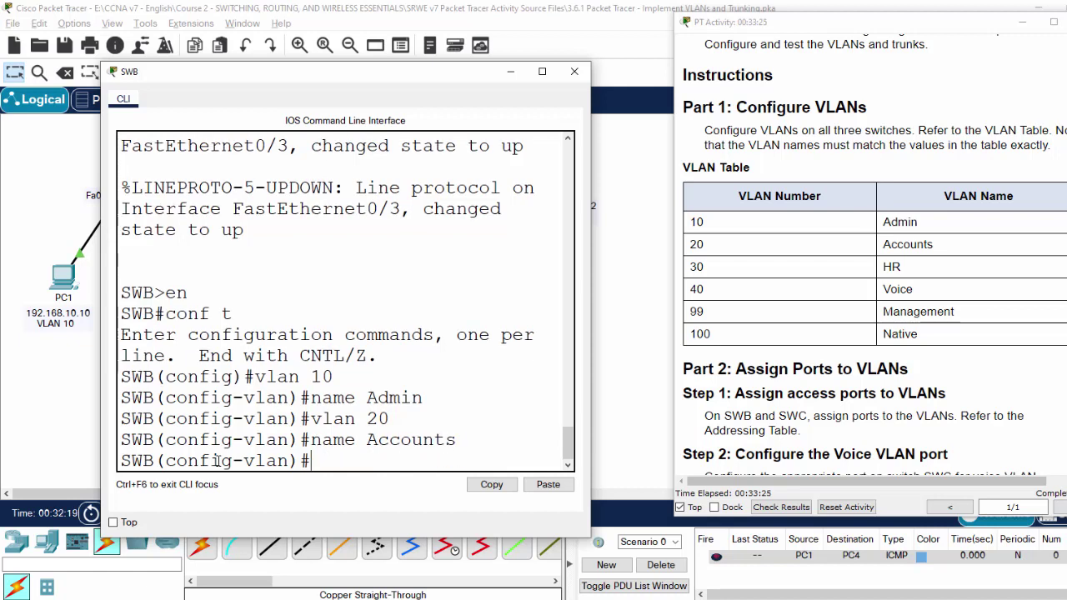
text(vlan 30)
key(Return)
text(nam)
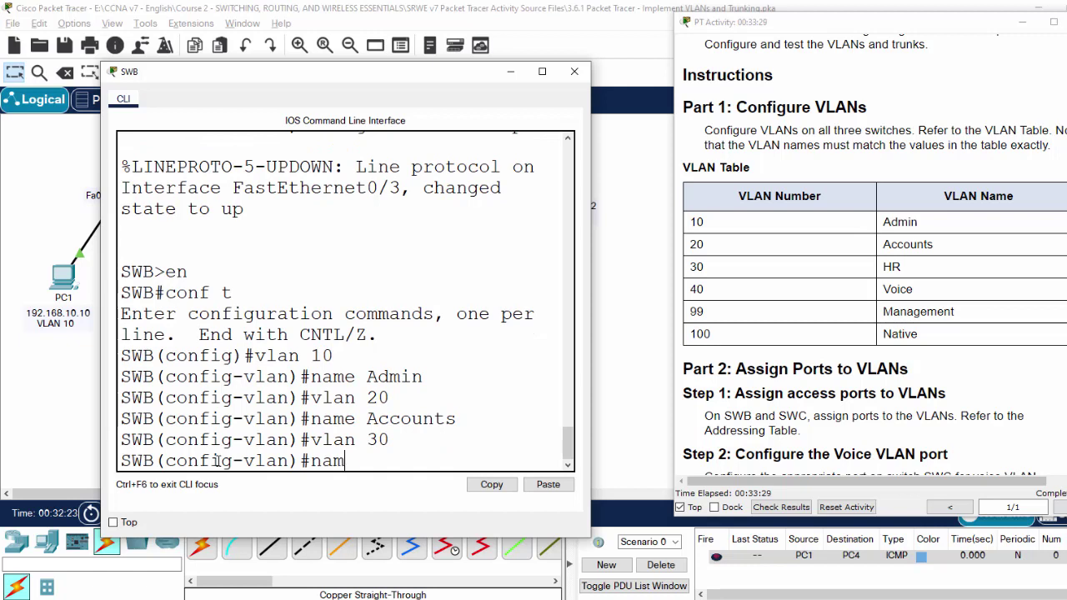
text(e HR)
key(Return)
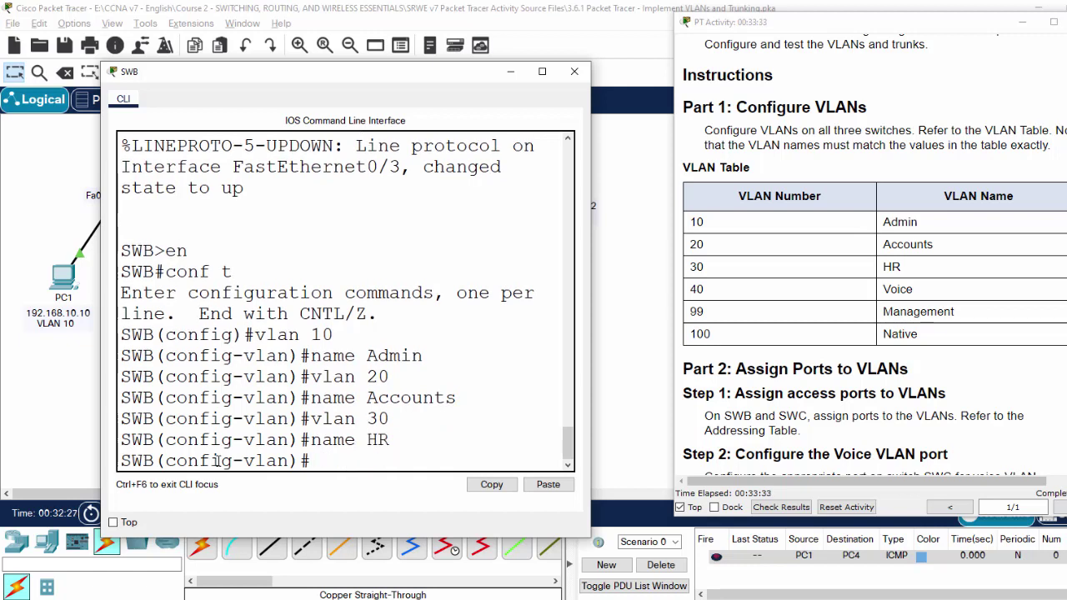
Create VLANs 40 Voice, 99 Management and 100 Native on SWB.
text(vlan)
text( 40)
key(Return)
text(name)
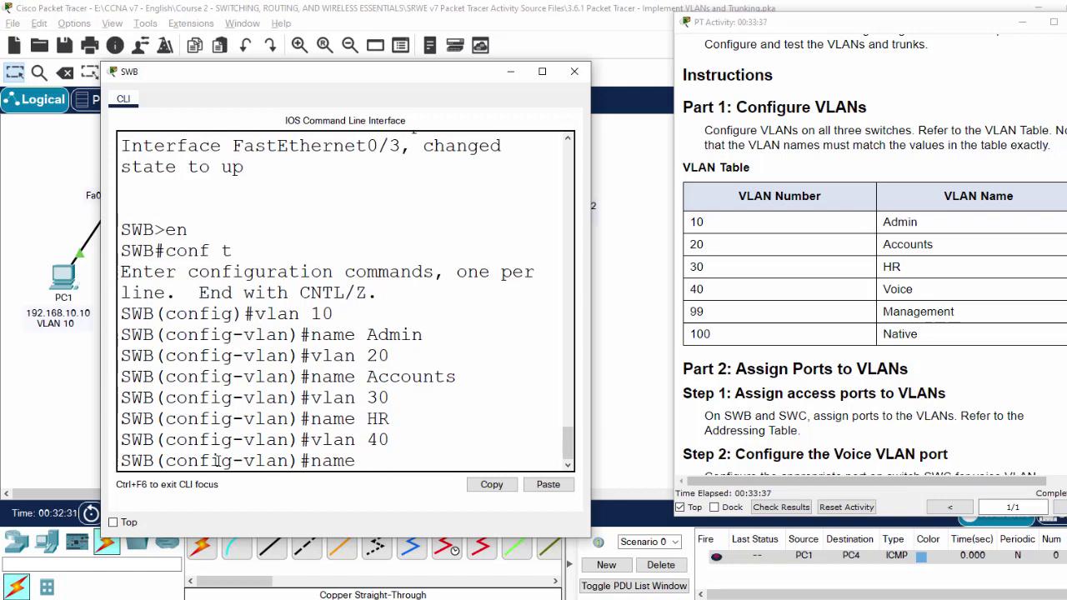
text( Voice)
key(Return)
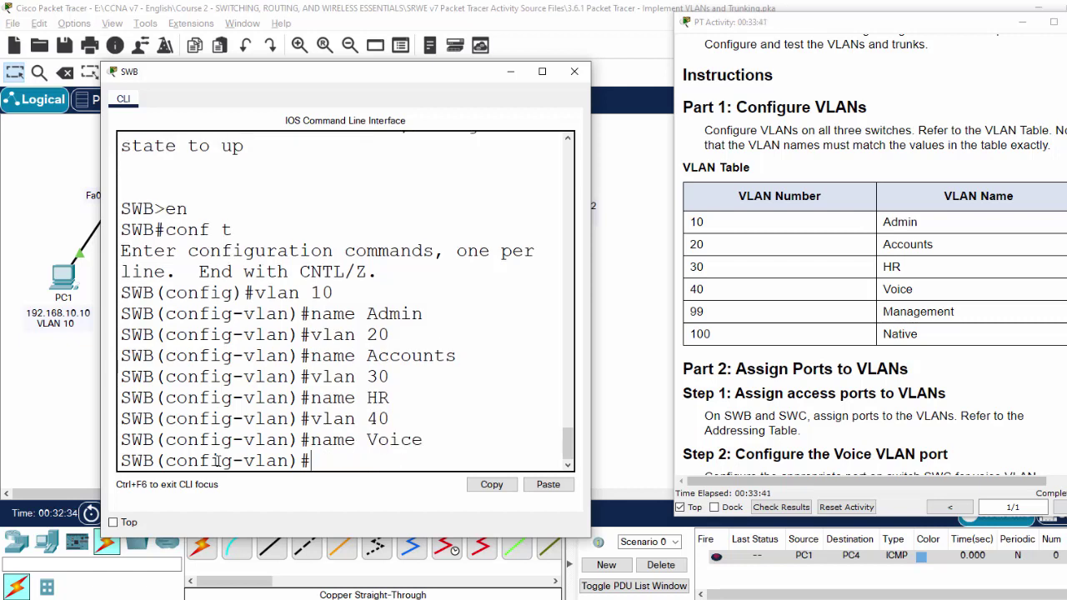
text(vlan 99)
key(Return)
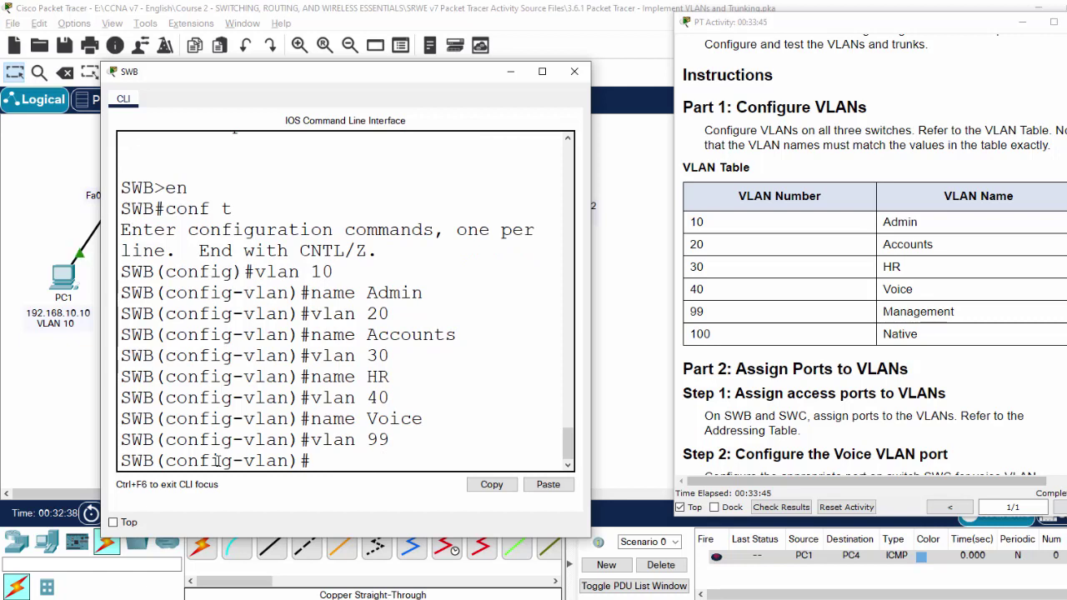
text(name)
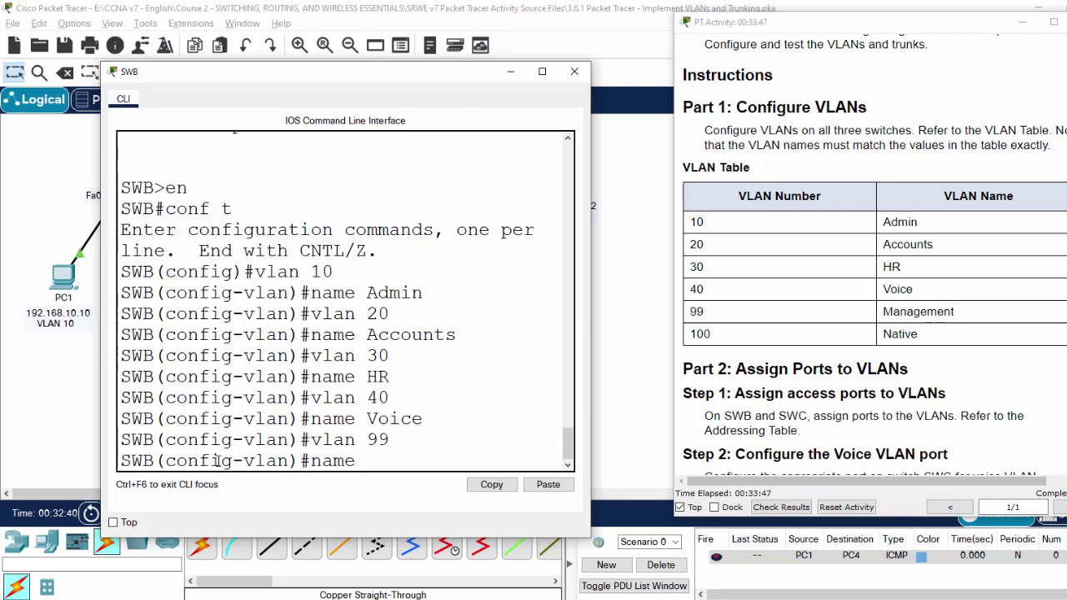
text( Management)
key(Return)
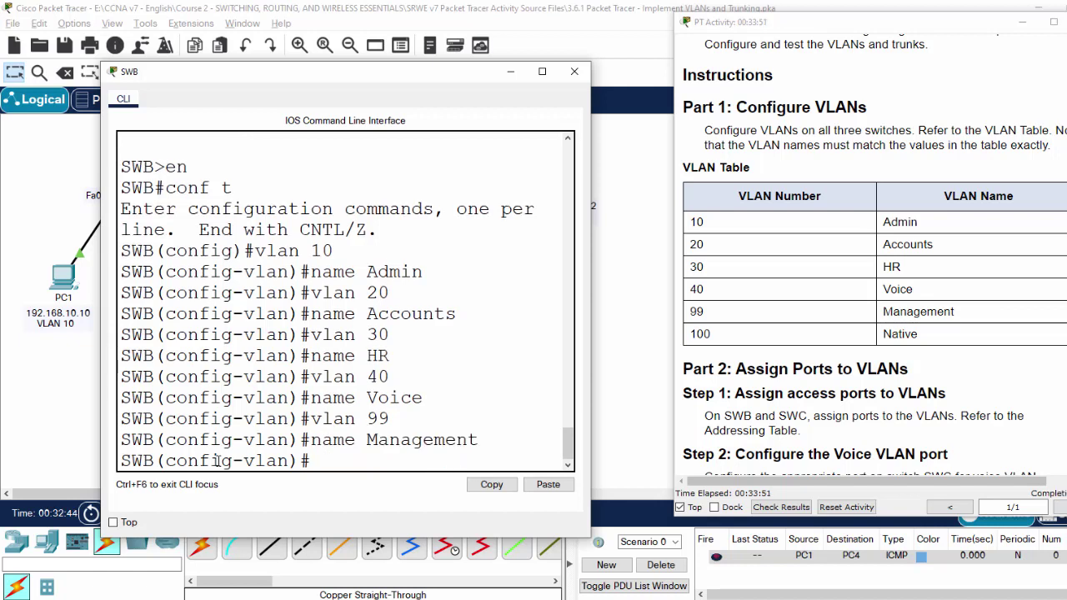
text(vlan 100)
key(Return)
text(name)
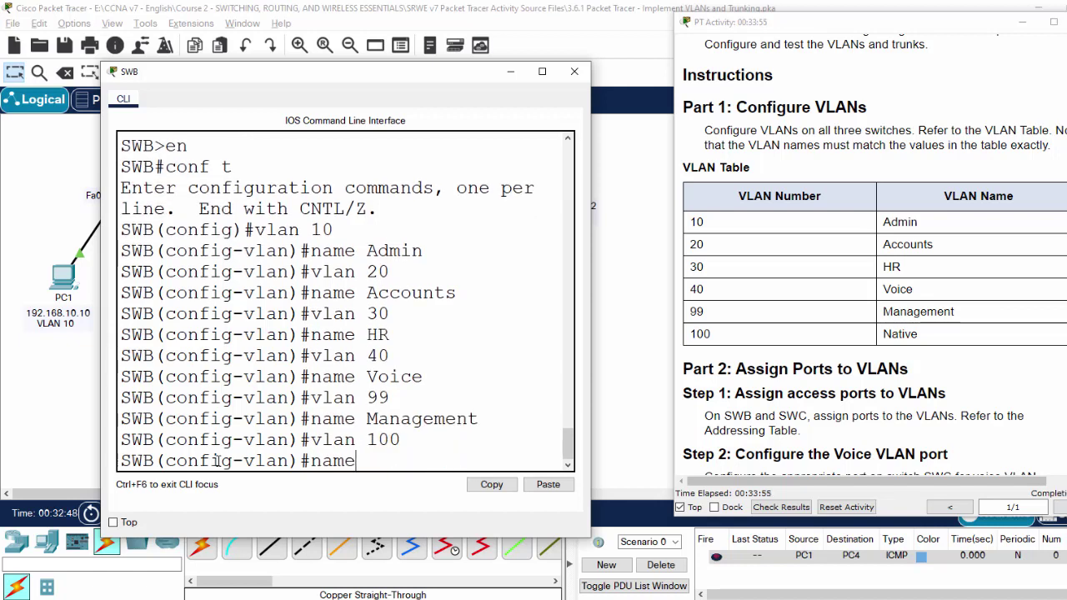
text( Native)
key(Return)
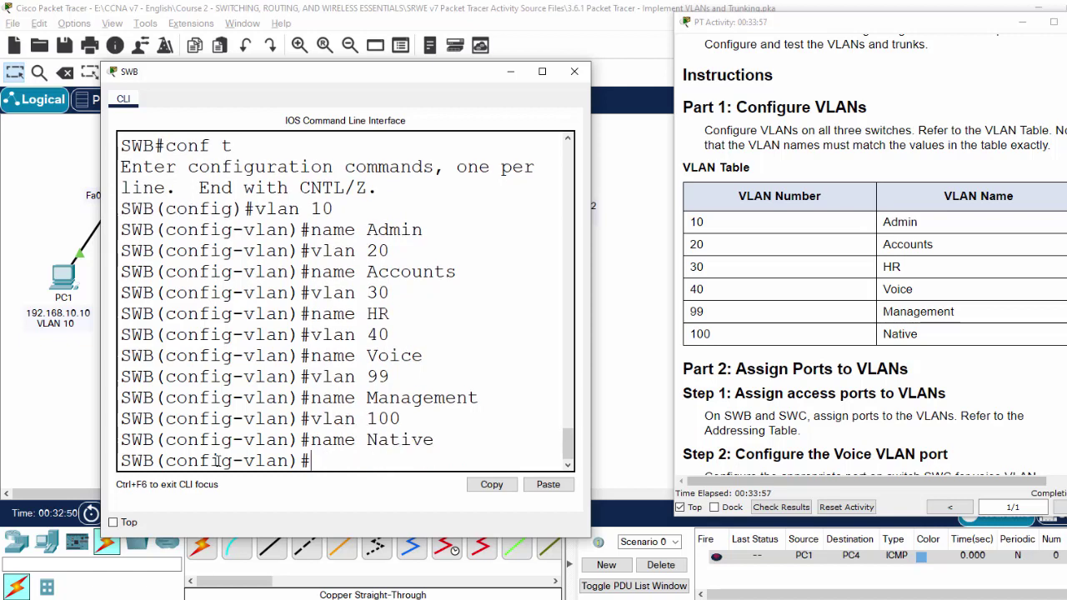
key(Return)
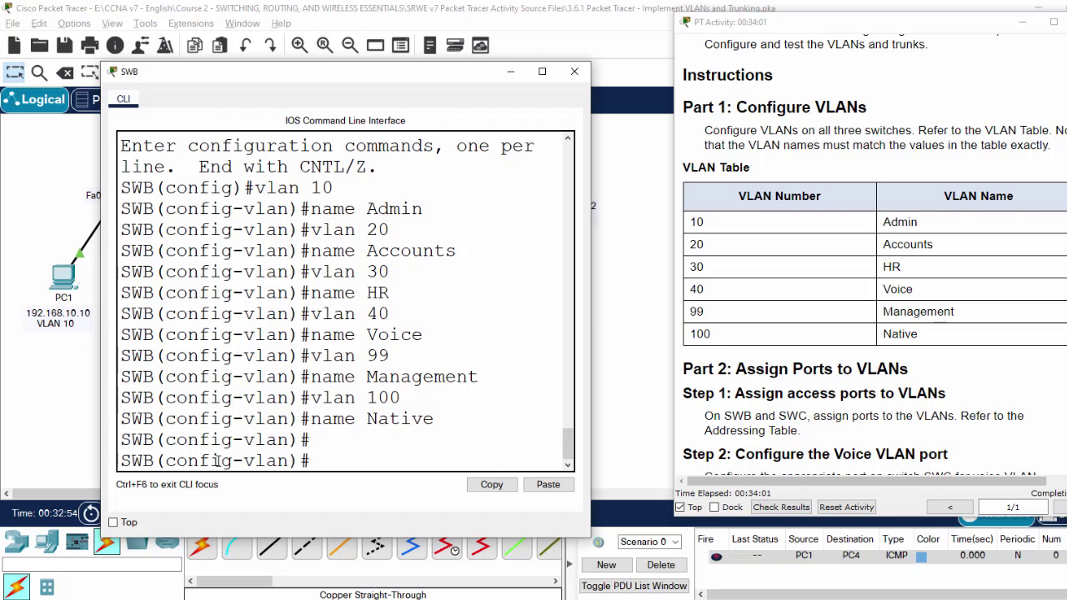
text(do show v)
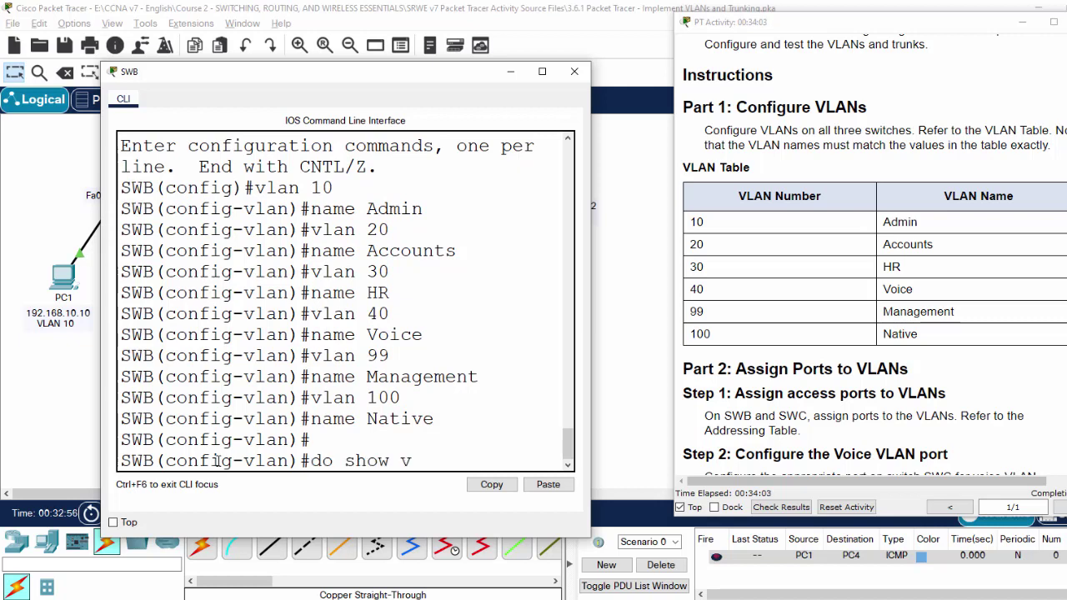
text(lan brief)
Run do show vlan brief on SWB and widen the CLI window to read the list.
key(Return)
key(Return)
key(Return)
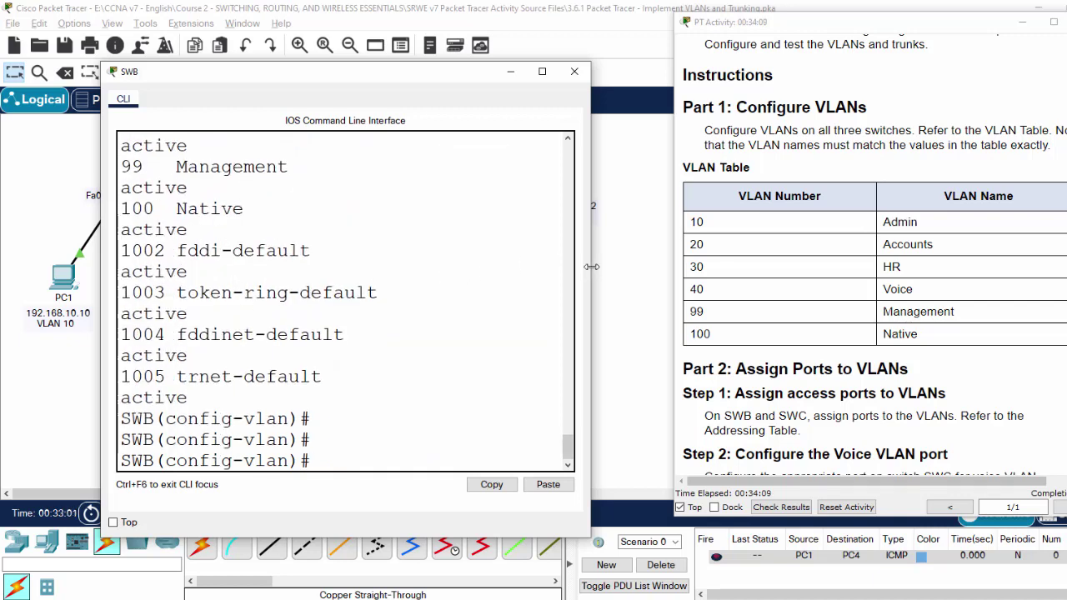
drag(588, 268, 672, 268)
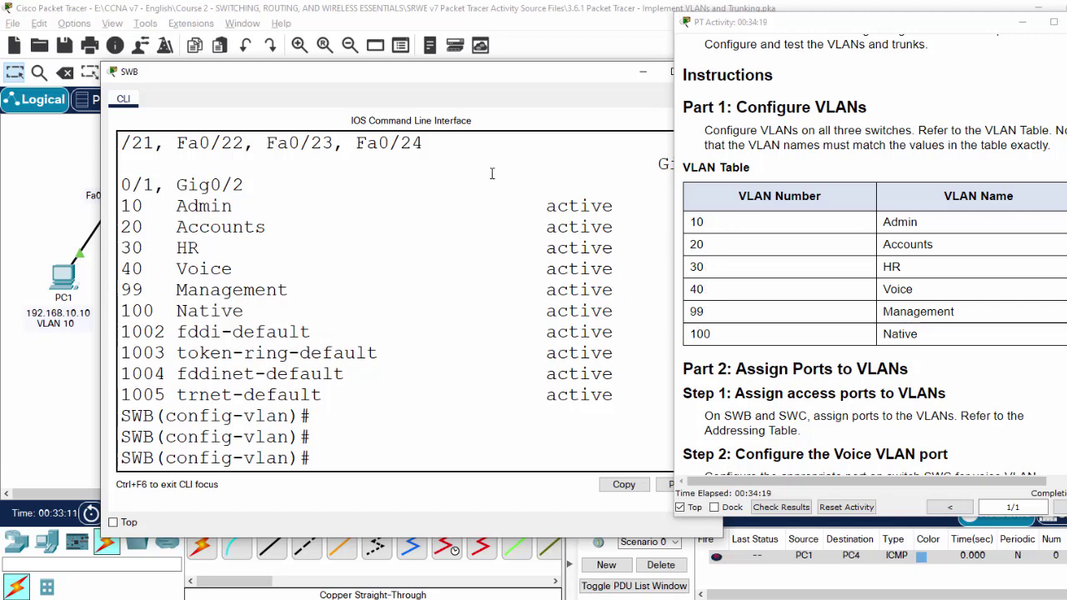
drag(492, 82, 373, 81)
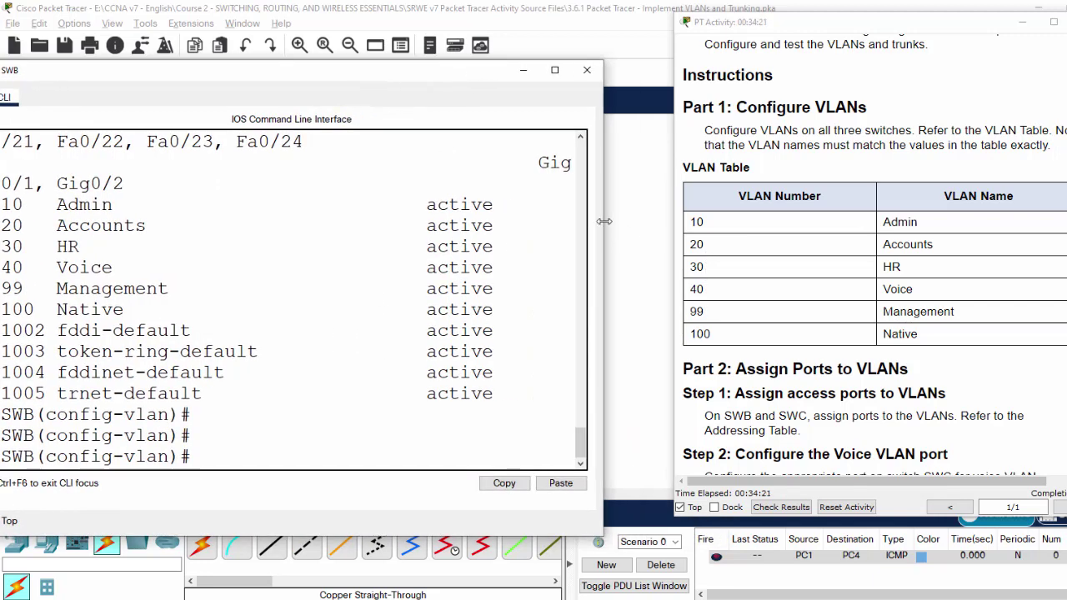
drag(602, 221, 671, 220)
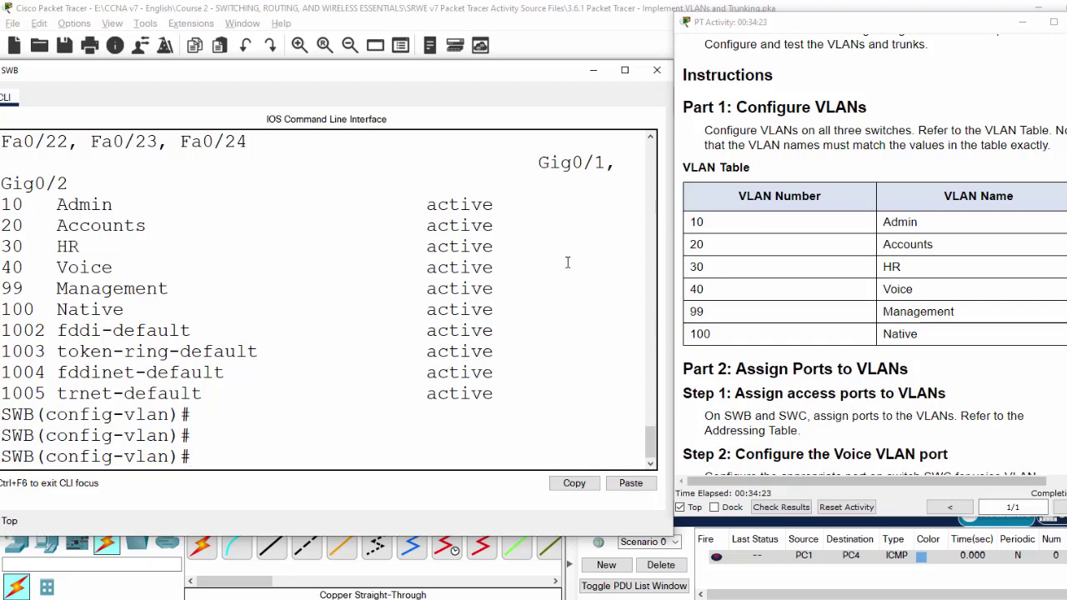
scroll(837, 367, down, 3)
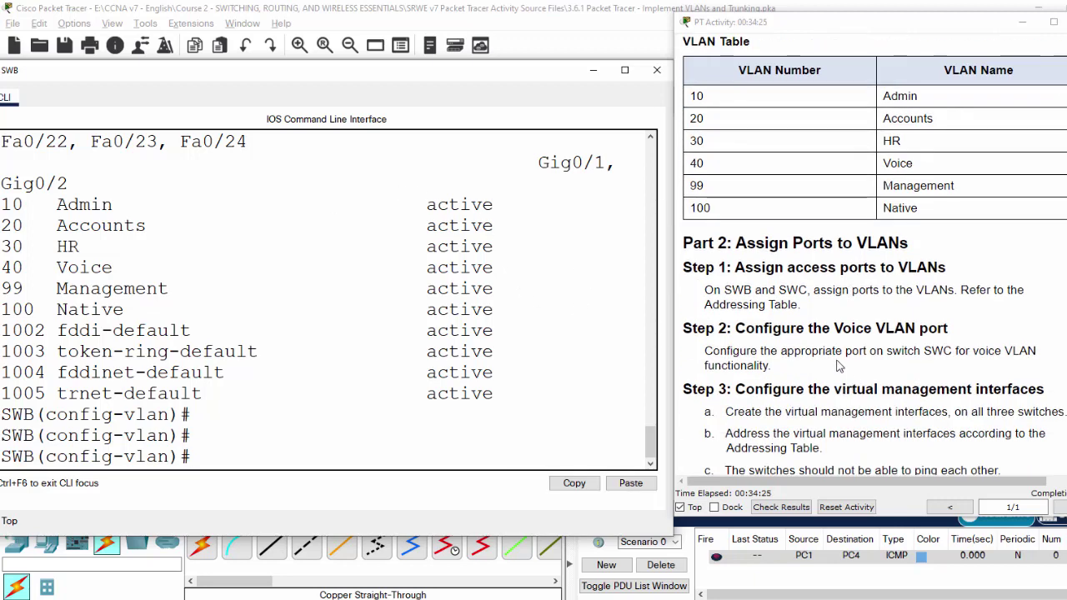
Compare the VLAN output with the instructions' VLAN table and bring the topology back into view.
click(787, 348)
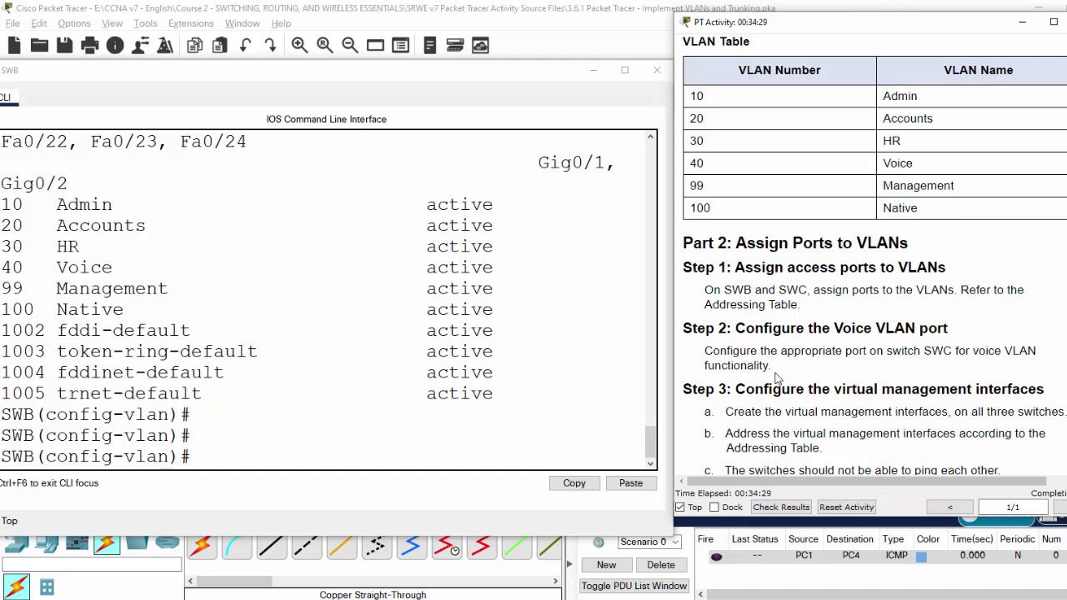
scroll(787, 296, up, 3)
scroll(789, 316, down, 3)
drag(386, 75, 664, 42)
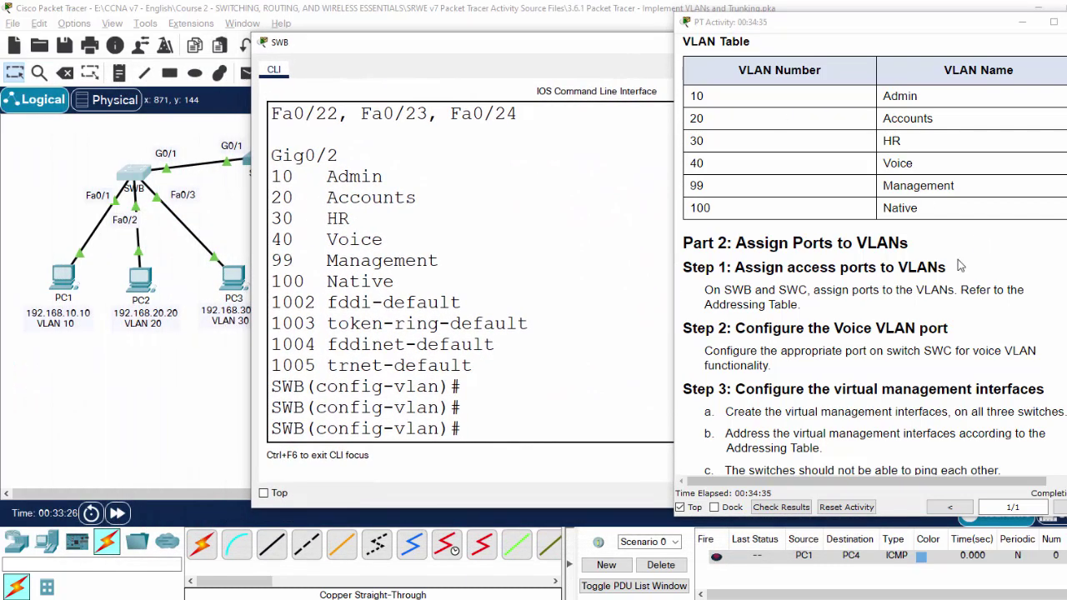
scroll(844, 397, up, 1)
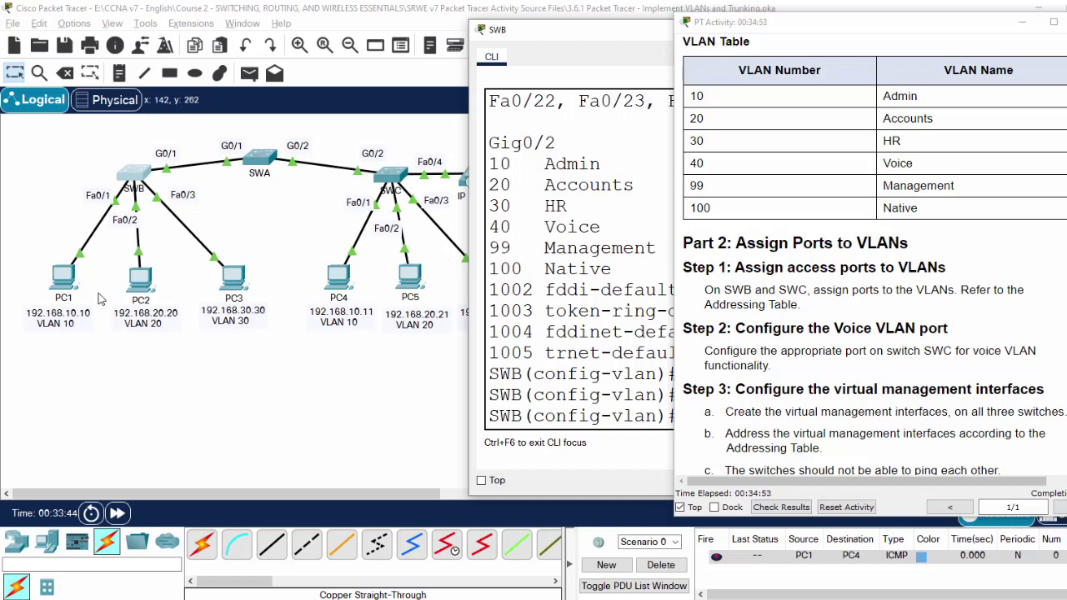
click(55, 372)
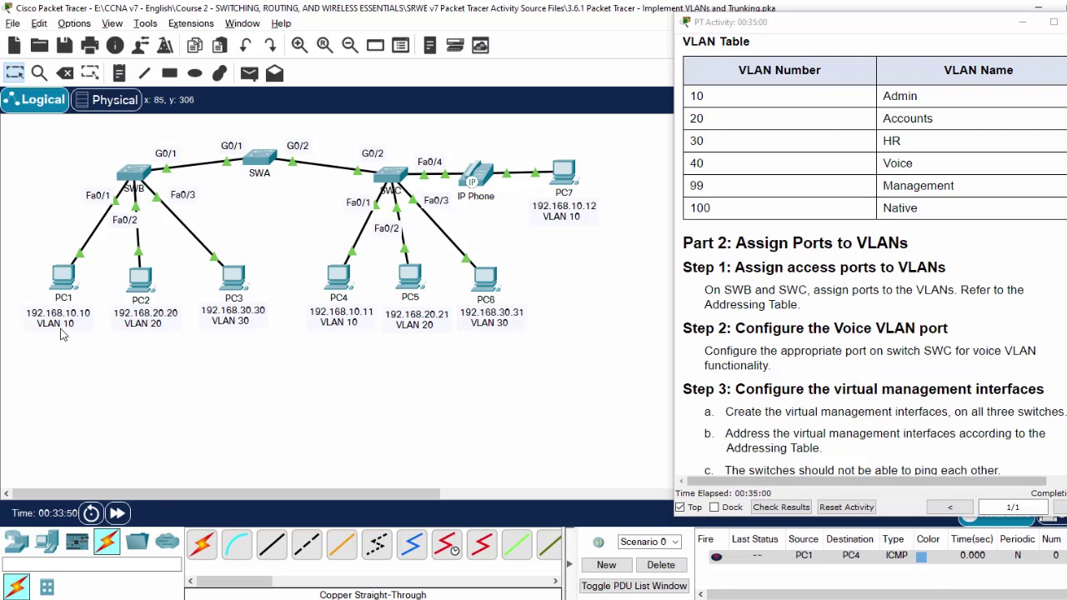
click(132, 176)
Exit VLAN mode and make SWB's Fa0/1 an access port in VLAN 10.
drag(603, 36, 294, 18)
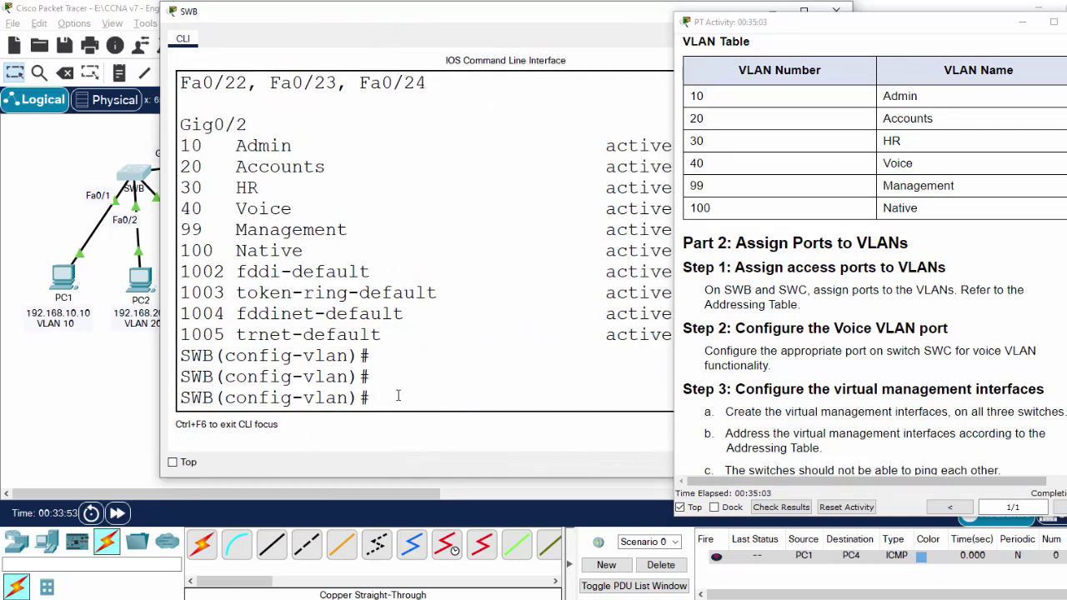
text(exit)
key(Return)
key(Return)
key(Return)
text(ig)#i)
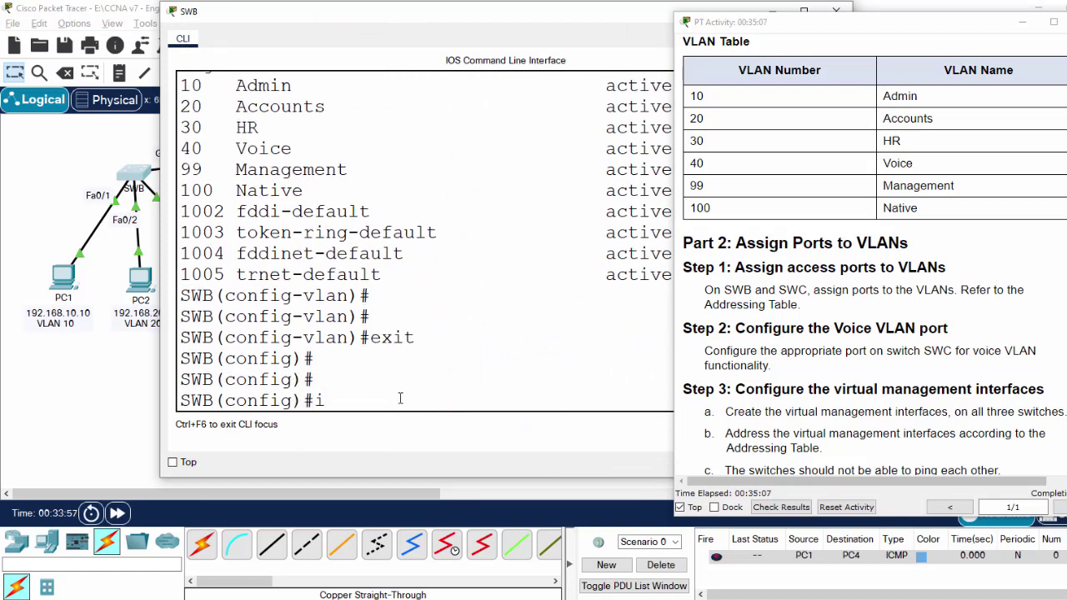
text(nt f0/1)
key(Return)
text(sw)
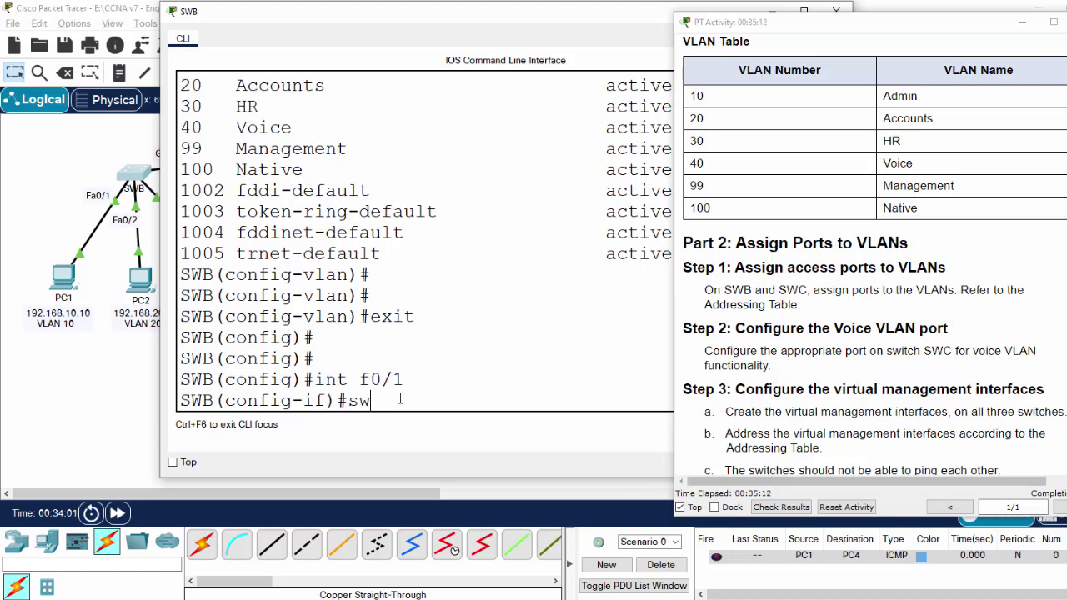
text( mode access)
key(Return)
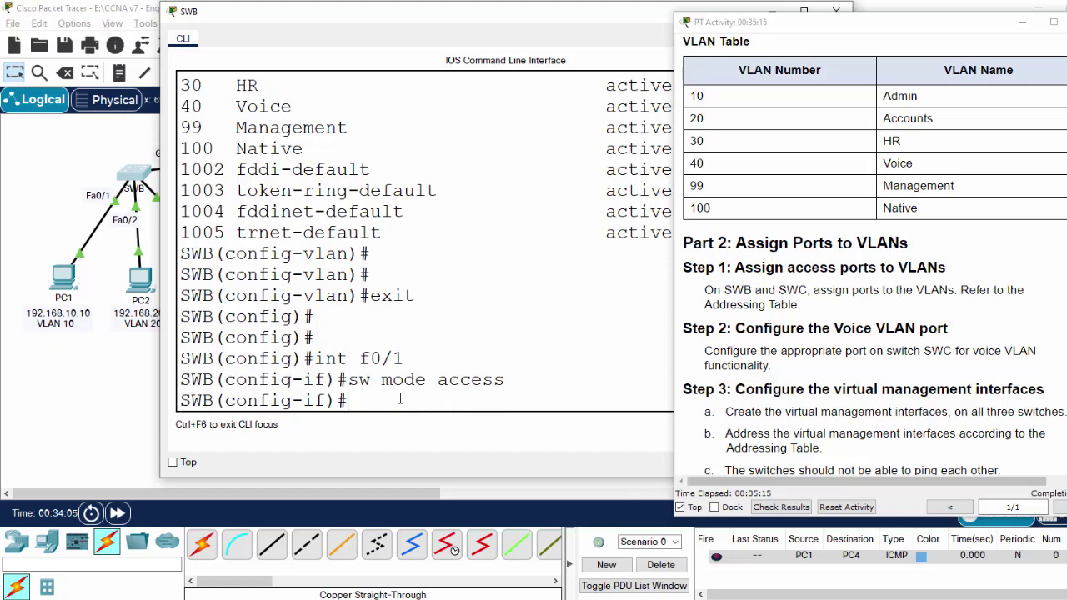
text(sw access vlan 10)
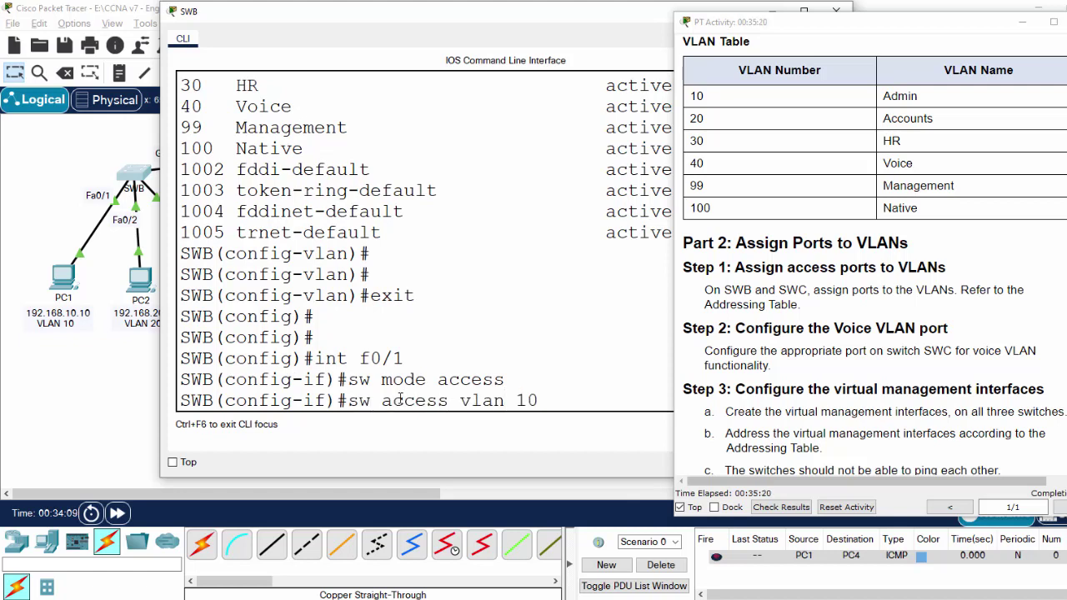
key(Return)
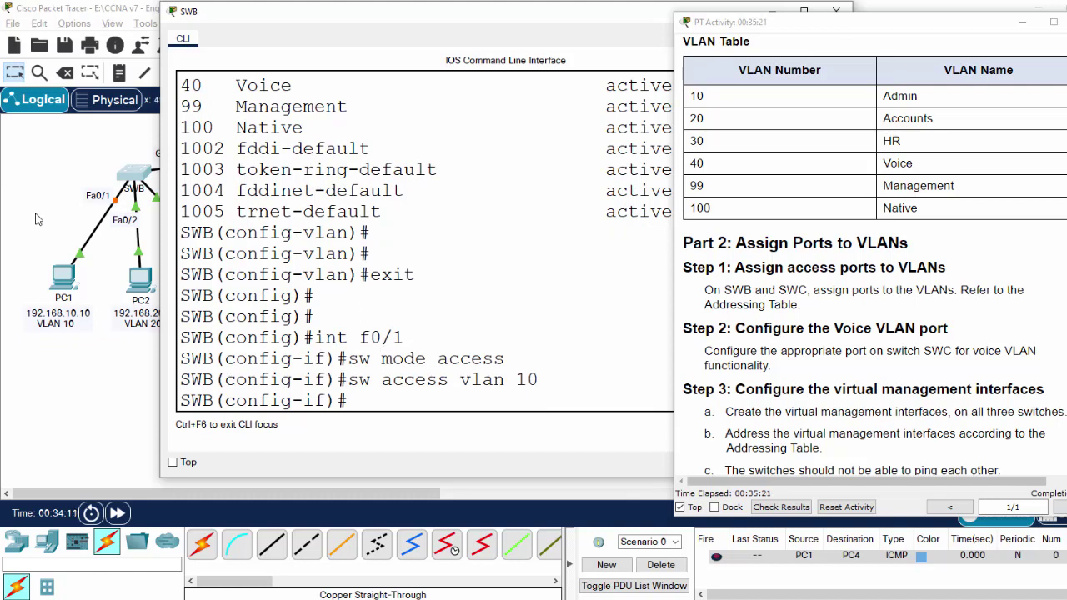
Make SWB's Fa0/2 an access port in VLAN 20.
click(39, 218)
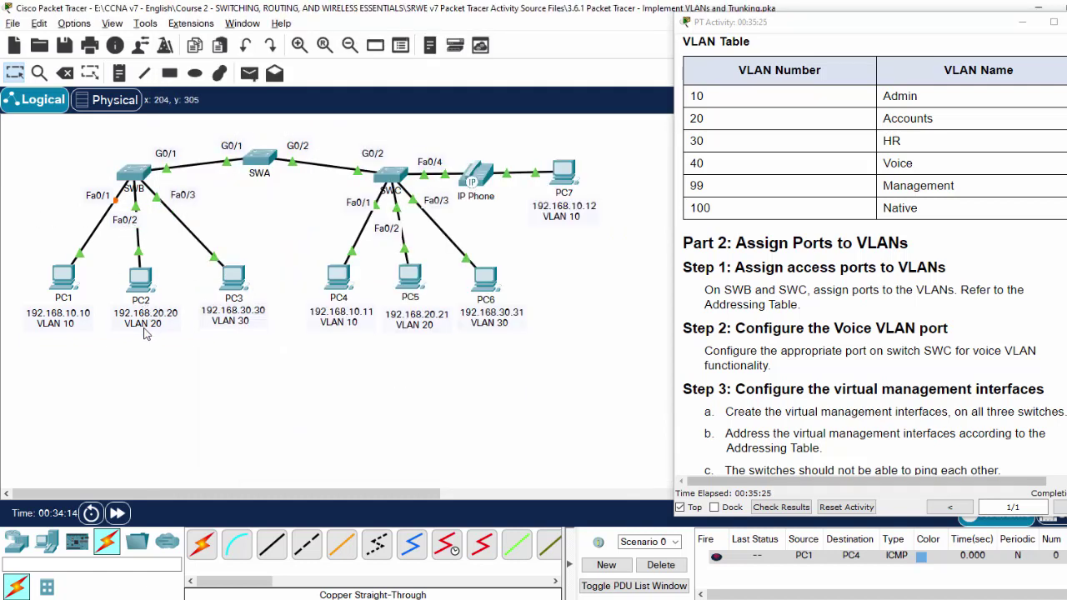
click(140, 182)
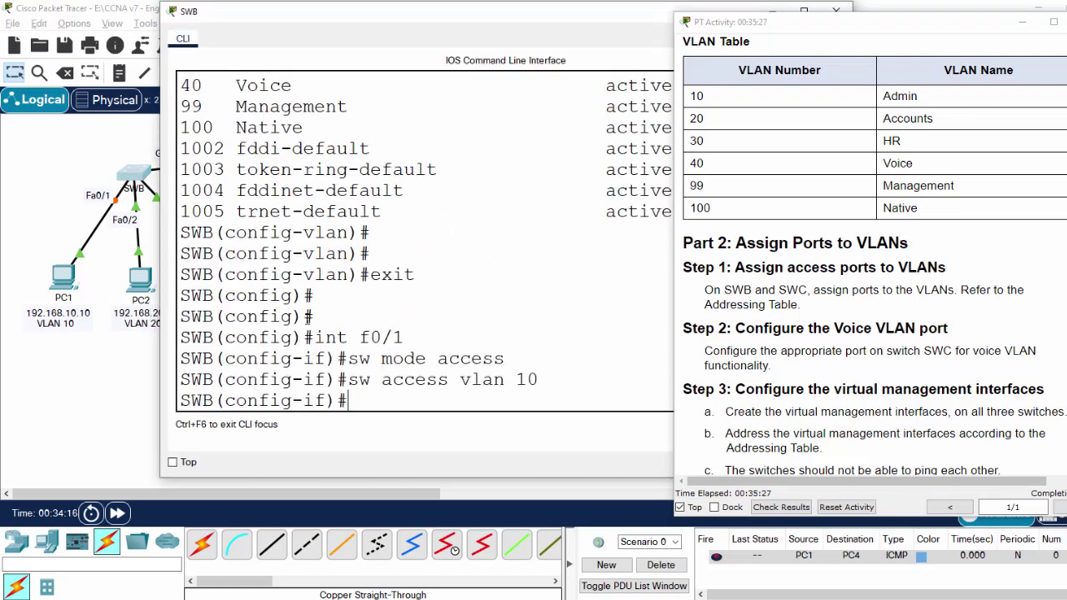
text(int f0/2)
key(Return)
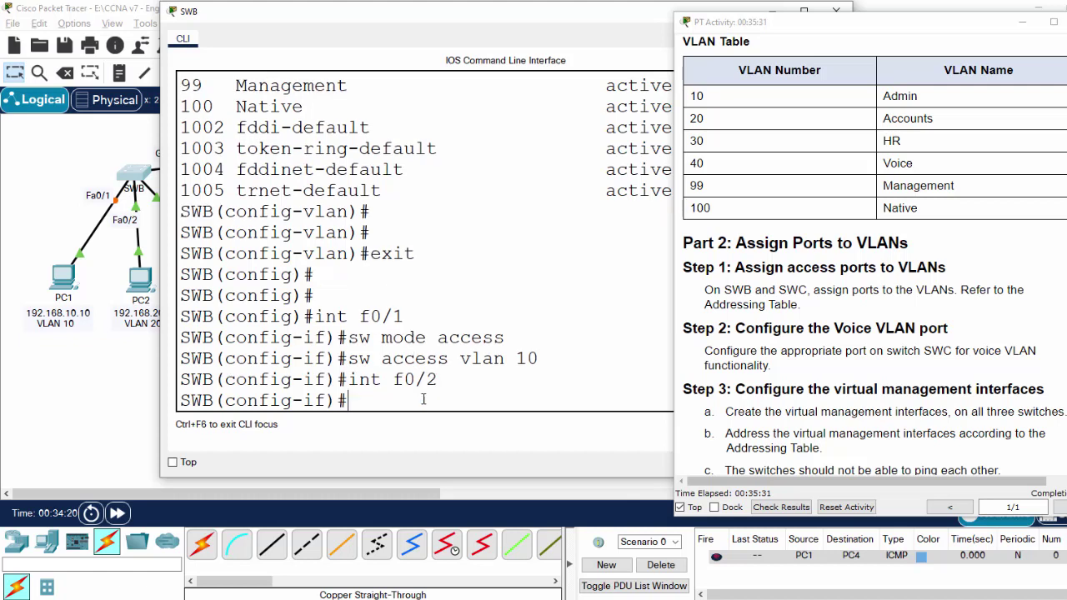
text(sw m acc)
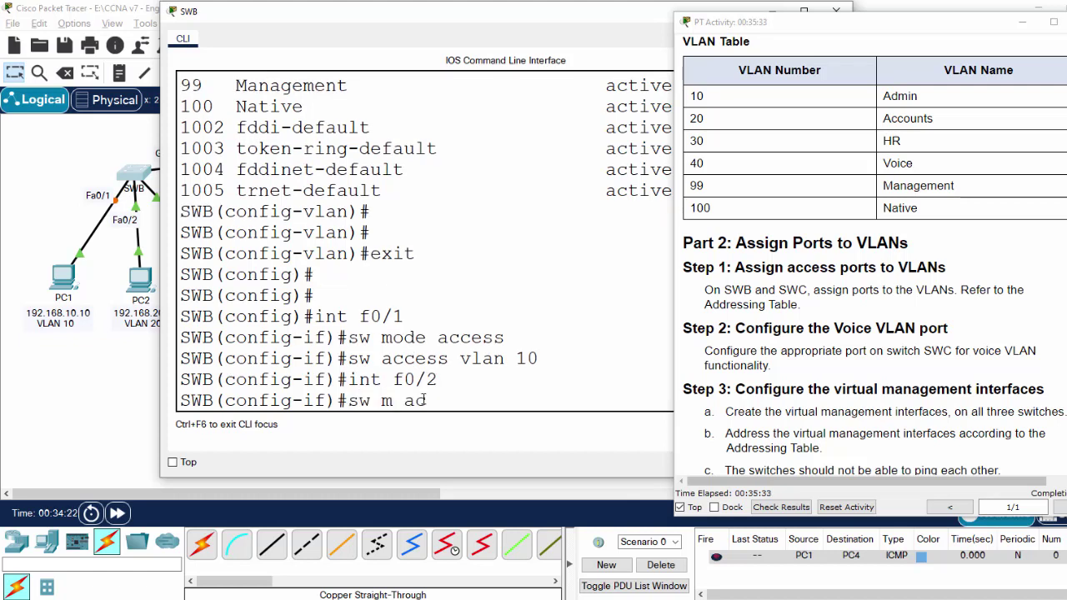
key(Return)
text(sw a)
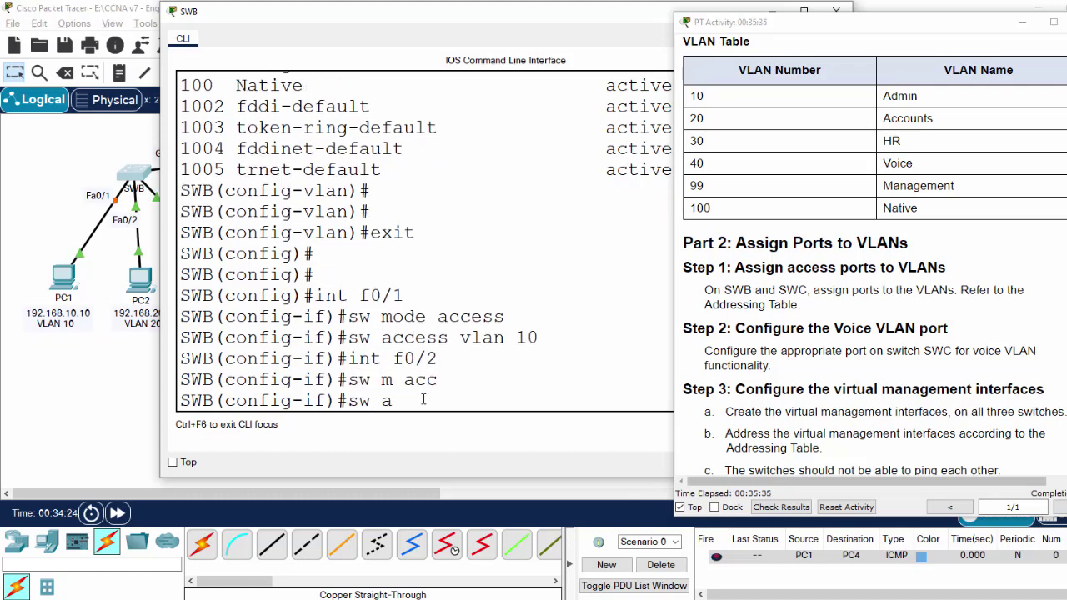
text(cc vlan 20)
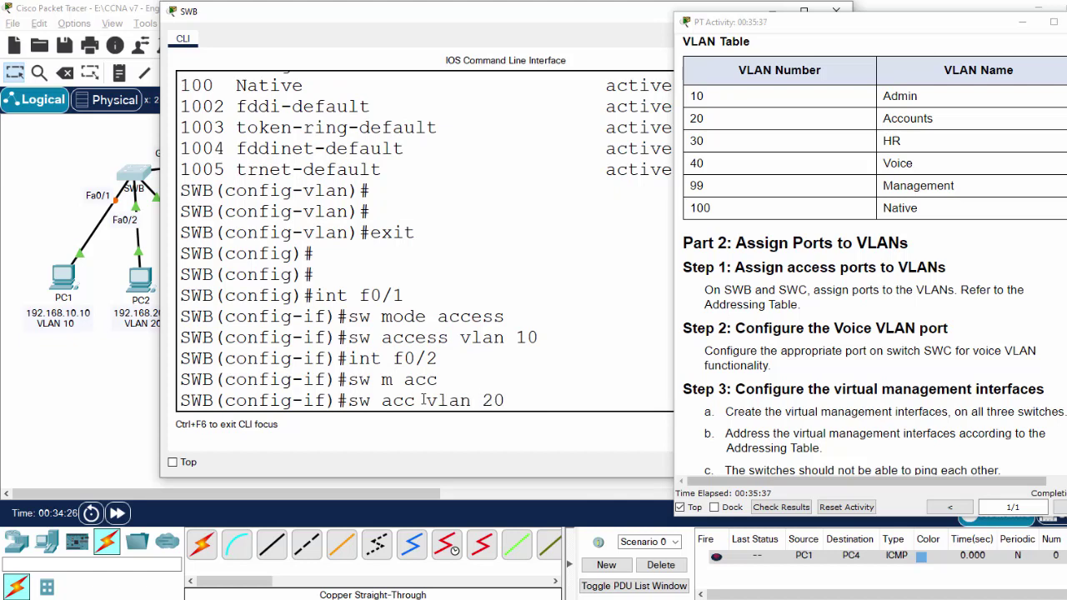
key(Return)
Make SWB's Fa0/3 an access port in VLAN 30.
click(79, 395)
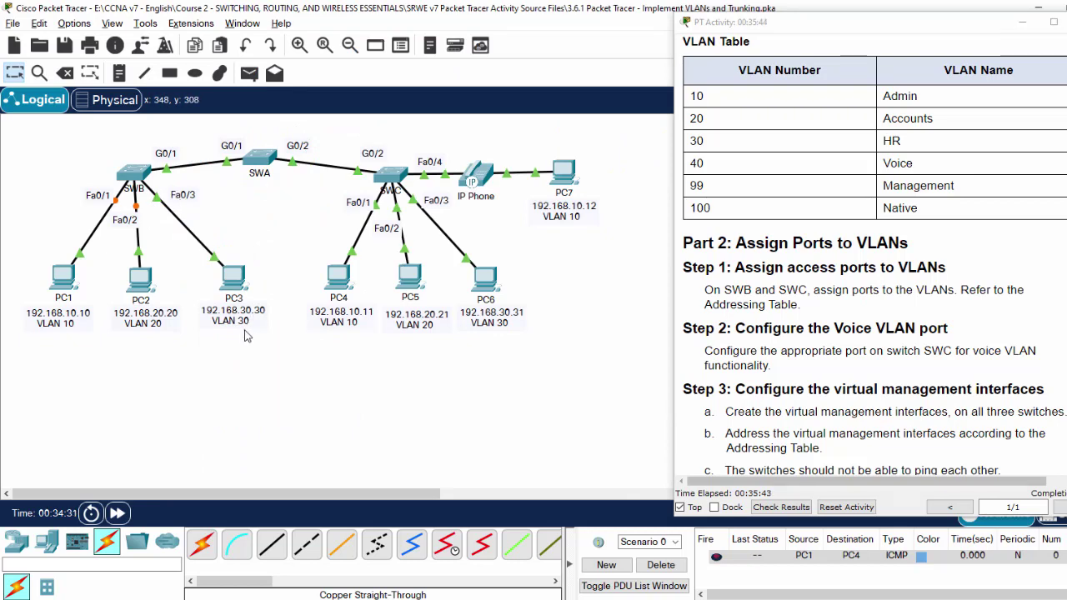
click(142, 177)
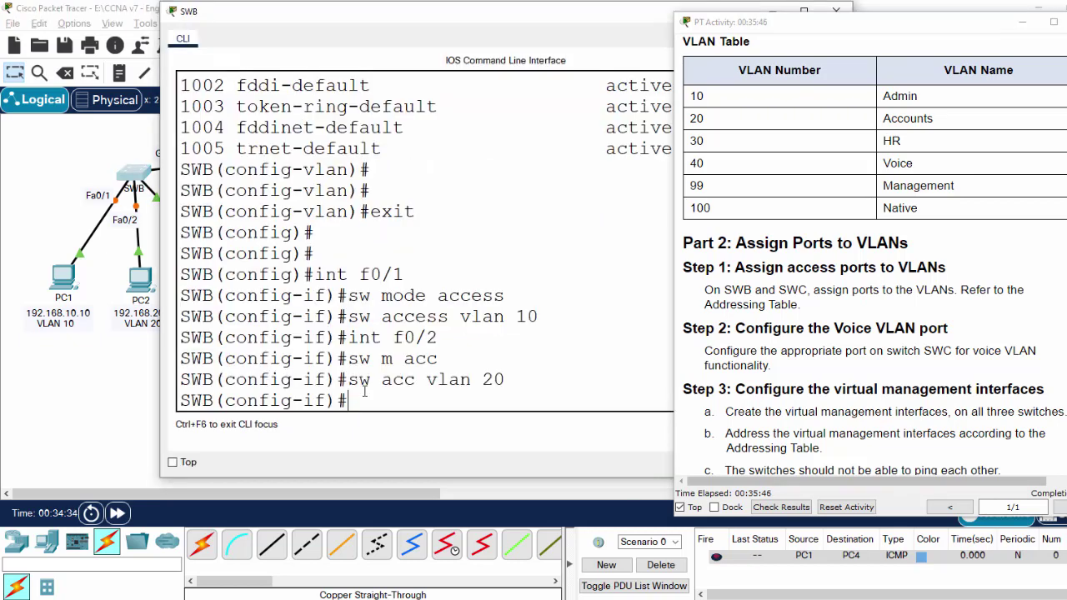
text(int f0/2)
key(BackSpace)
text(3)
key(Return)
text(s)
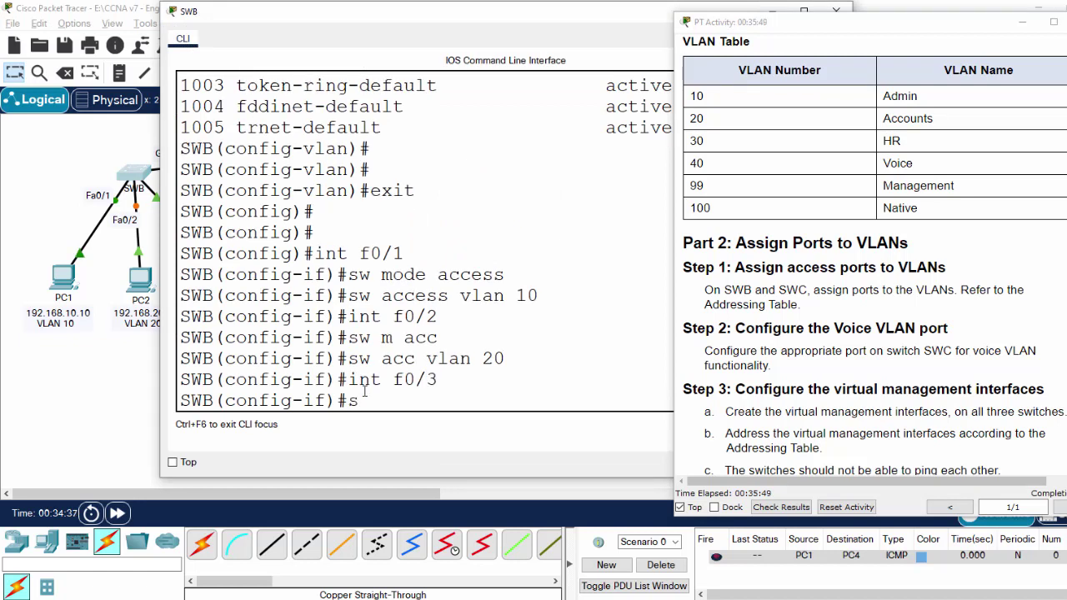
text(w m acc)
key(Return)
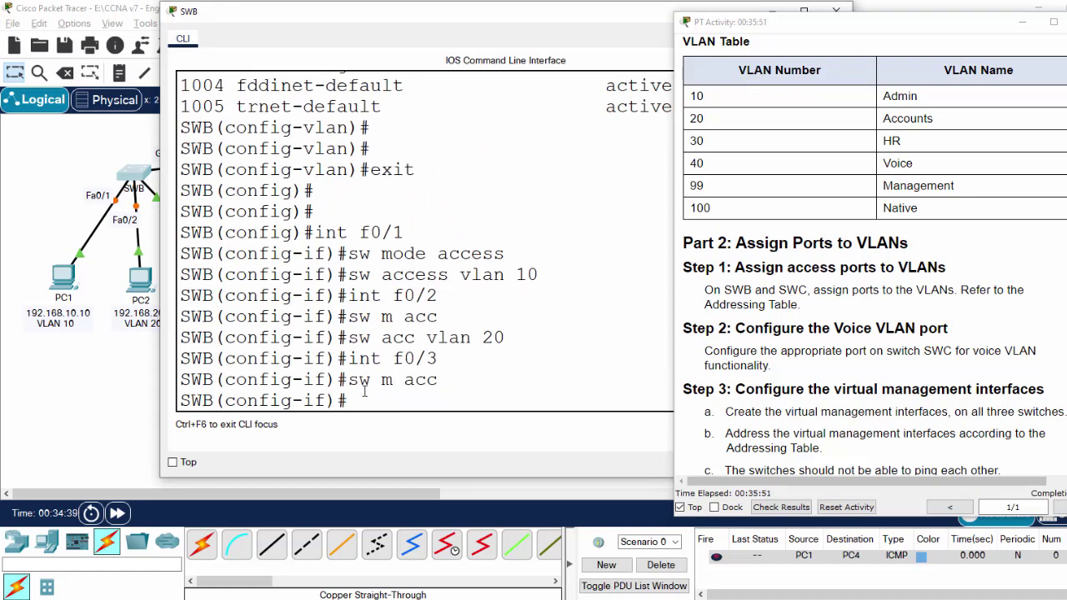
text(sw ac vlan 30)
key(Return)
key(Return)
key(Return)
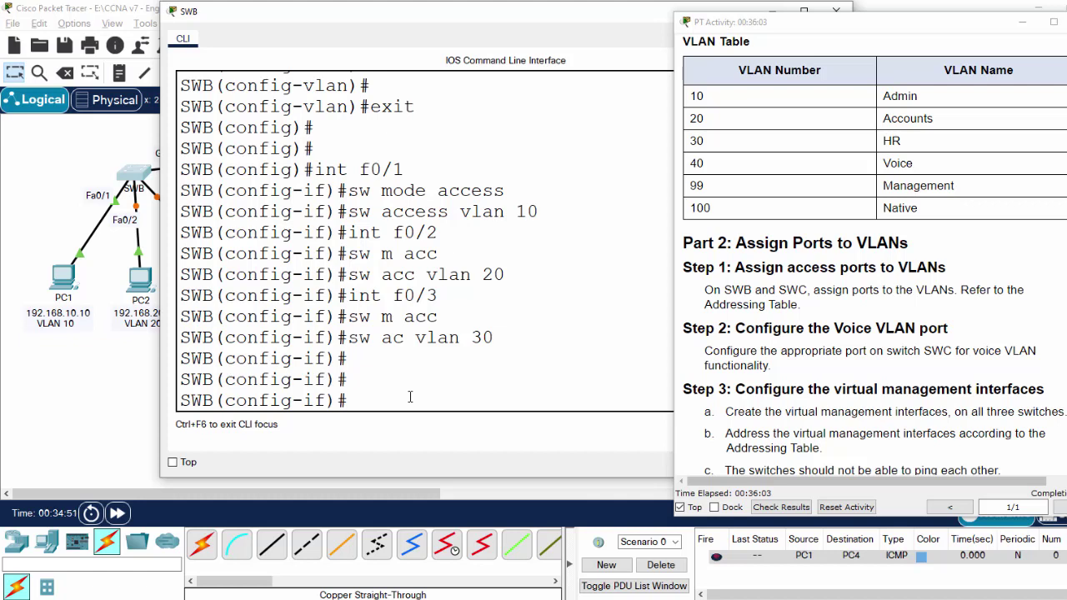
text(do show vlan)
Verify with do show vlan that Fa0/1–Fa0/3 sit in VLANs 10, 20 and 30, then minimize SWB's CLI.
key(Return)
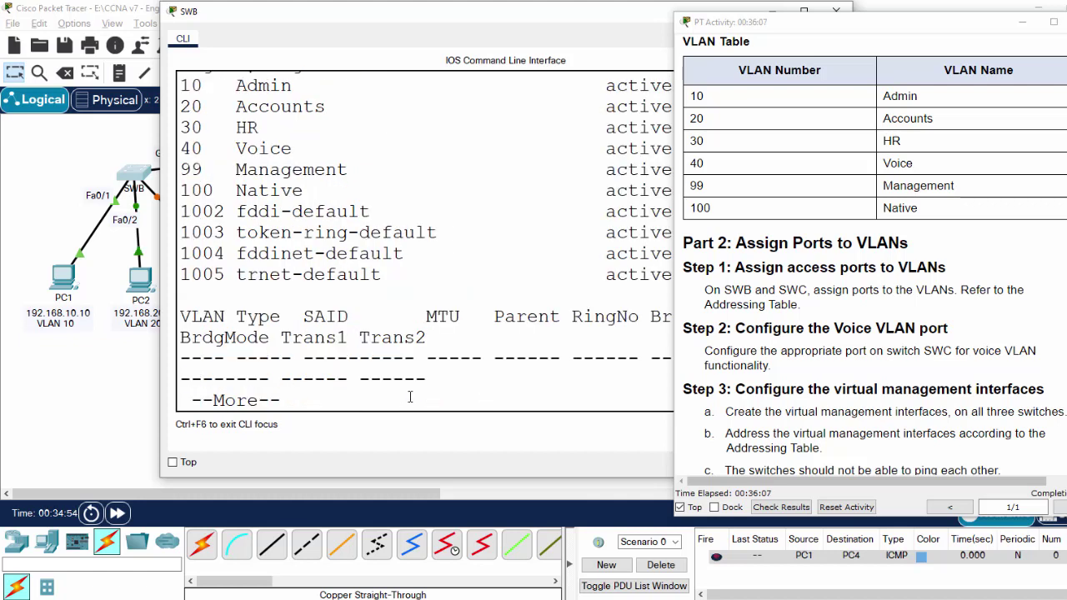
click(1022, 22)
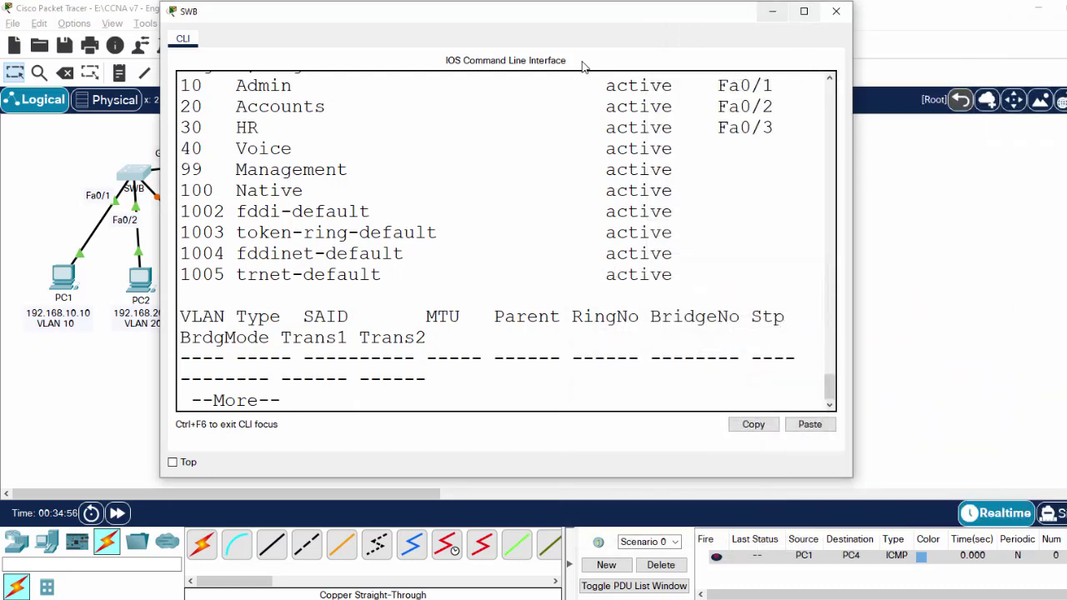
scroll(479, 227, up, 2)
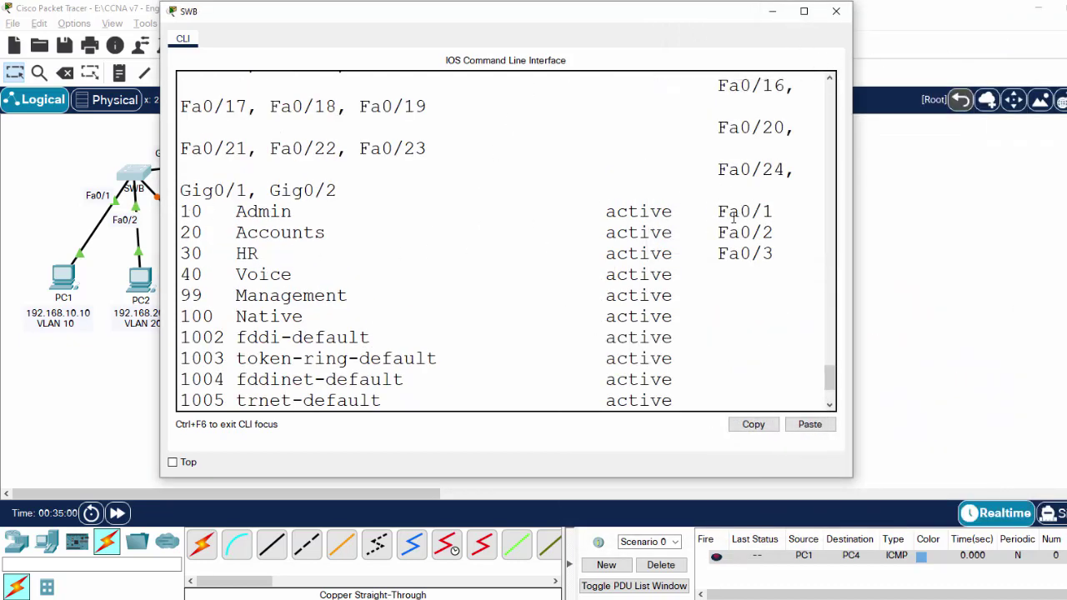
drag(718, 213, 789, 259)
click(716, 272)
click(771, 12)
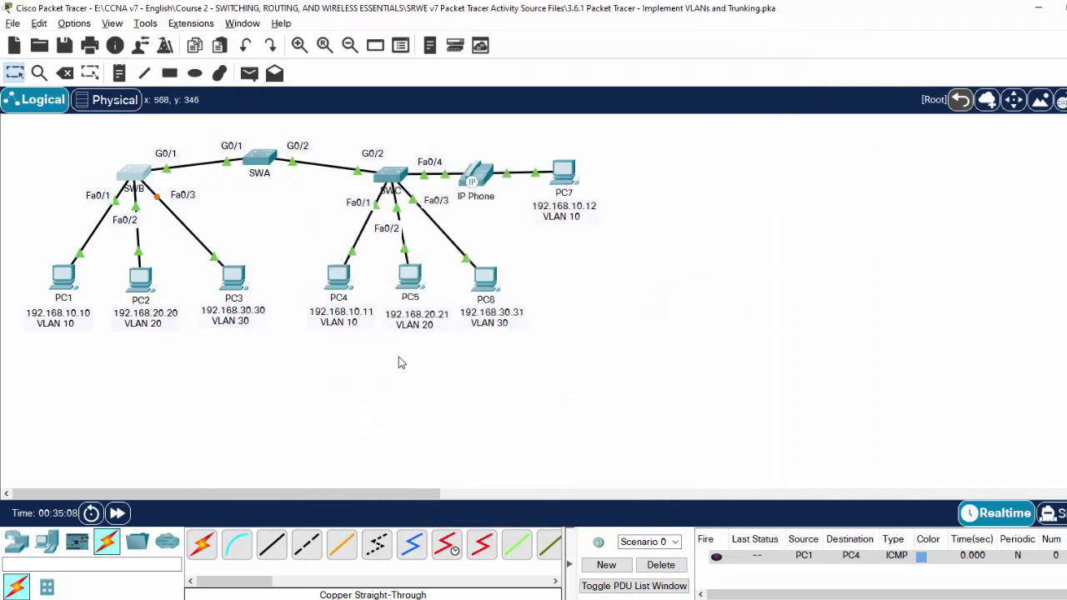
Show the instructions at Part 2 Step 2 (Configure the Voice VLAN port) and open SWC's CLI.
key(alt+Tab)
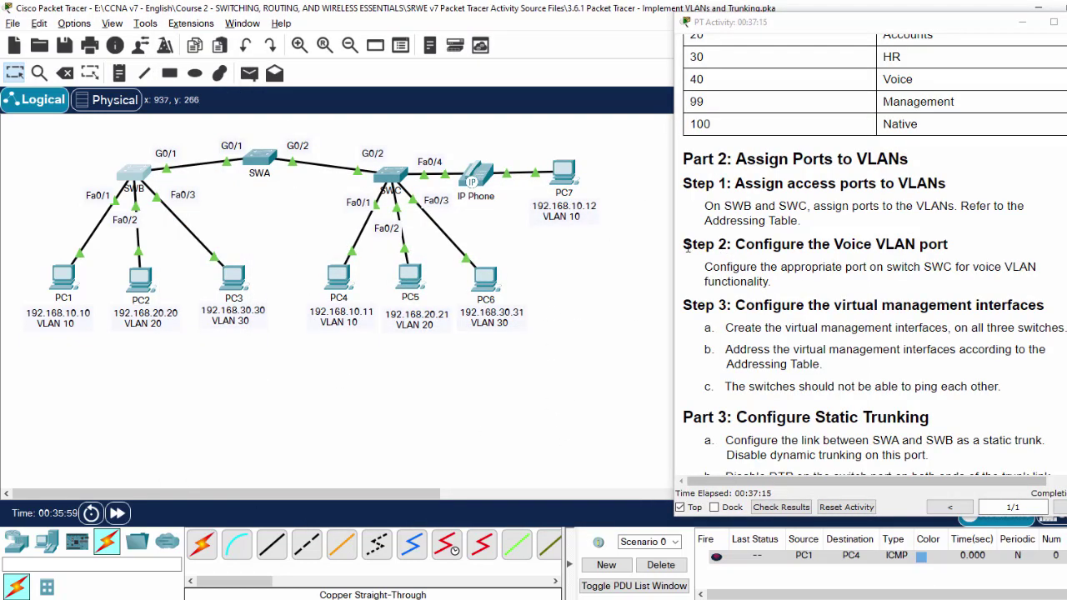
drag(735, 245, 951, 246)
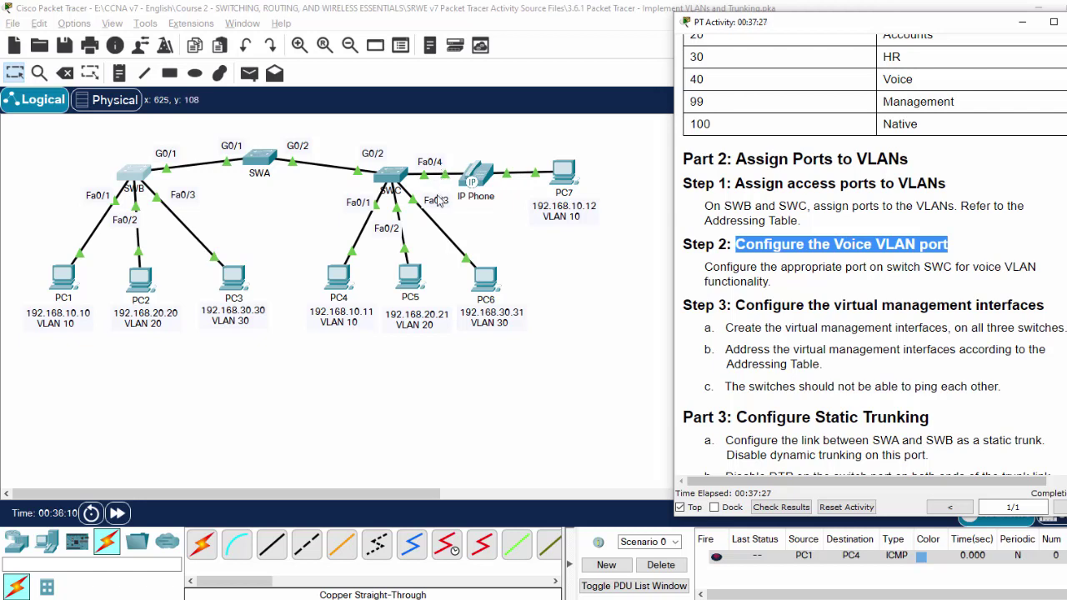
click(394, 178)
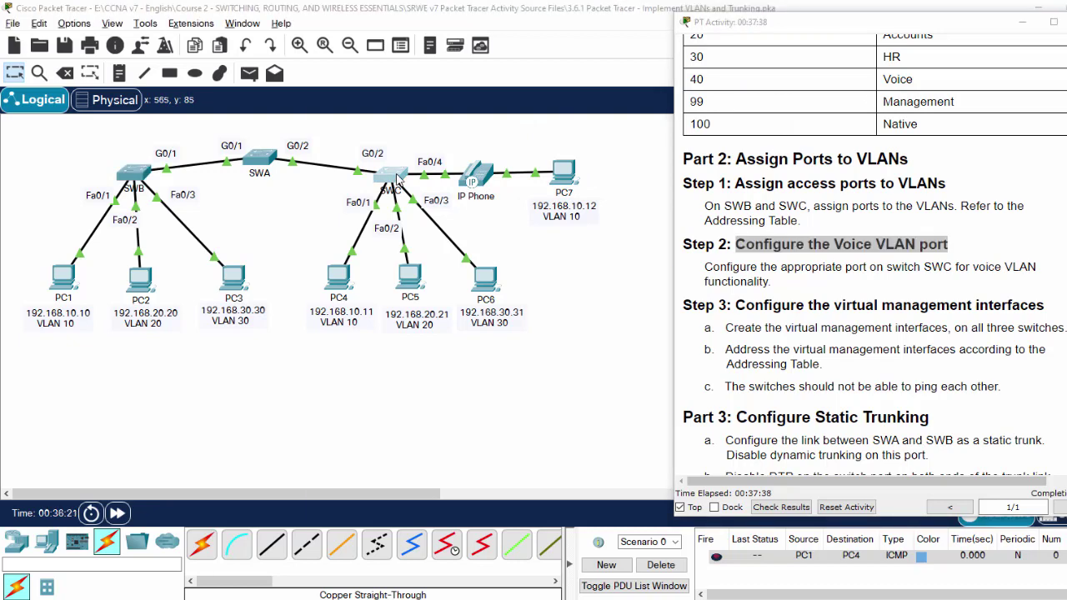
Enter global configuration on SWC and create VLAN 10 named Admin.
drag(595, 77, 540, 56)
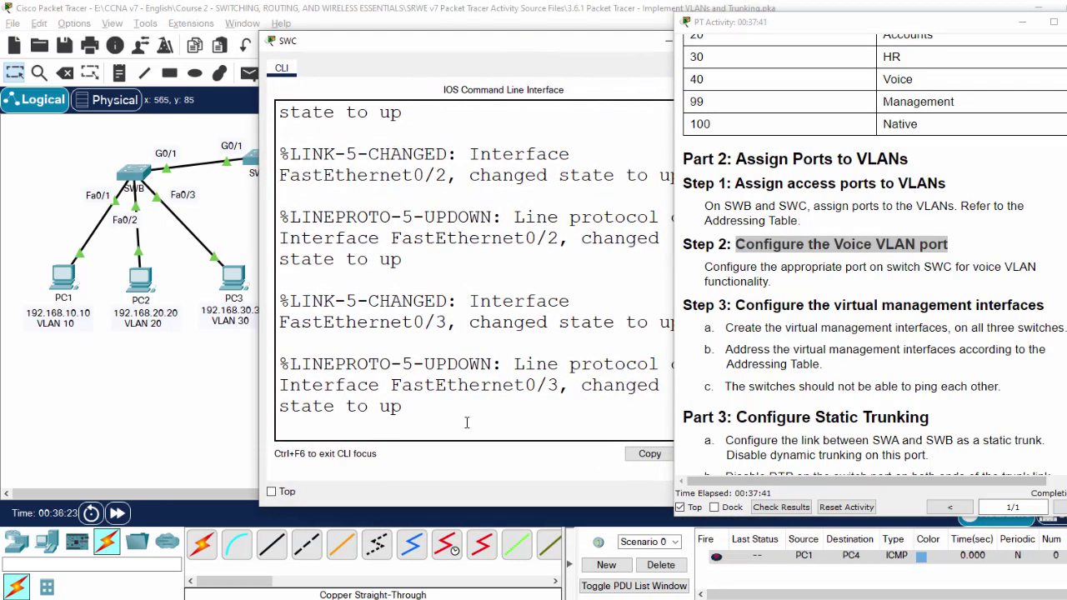
key(Return)
text(en)
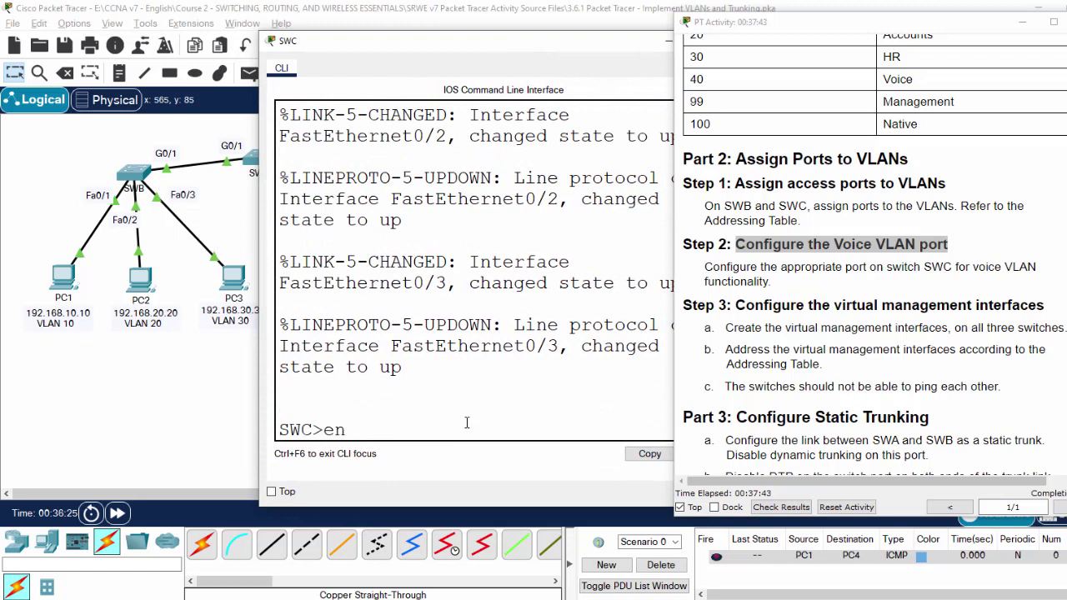
key(Return)
text(conf t)
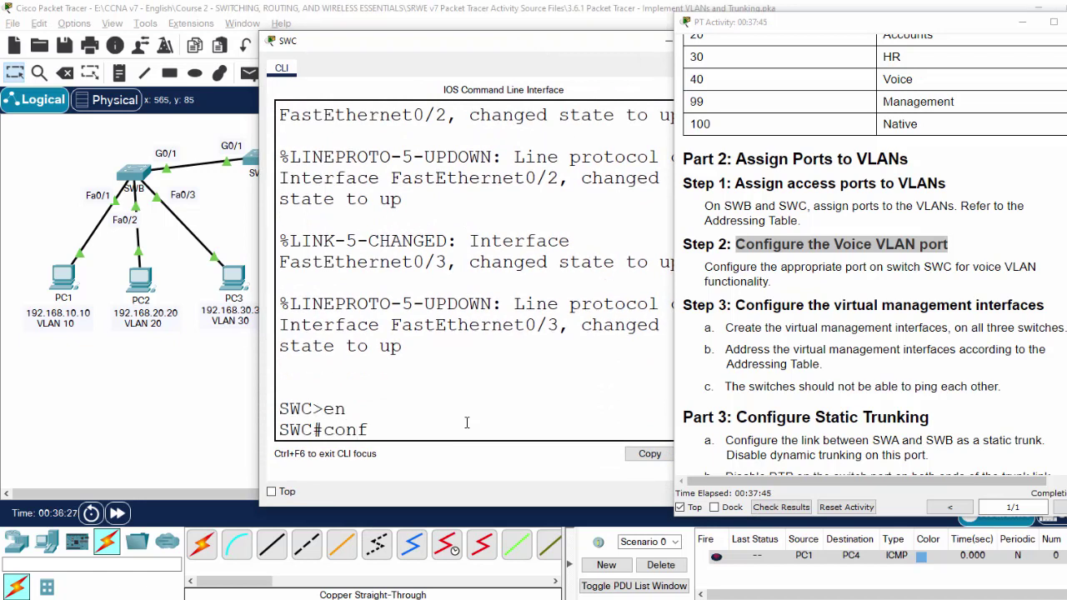
key(Return)
text(vlan )
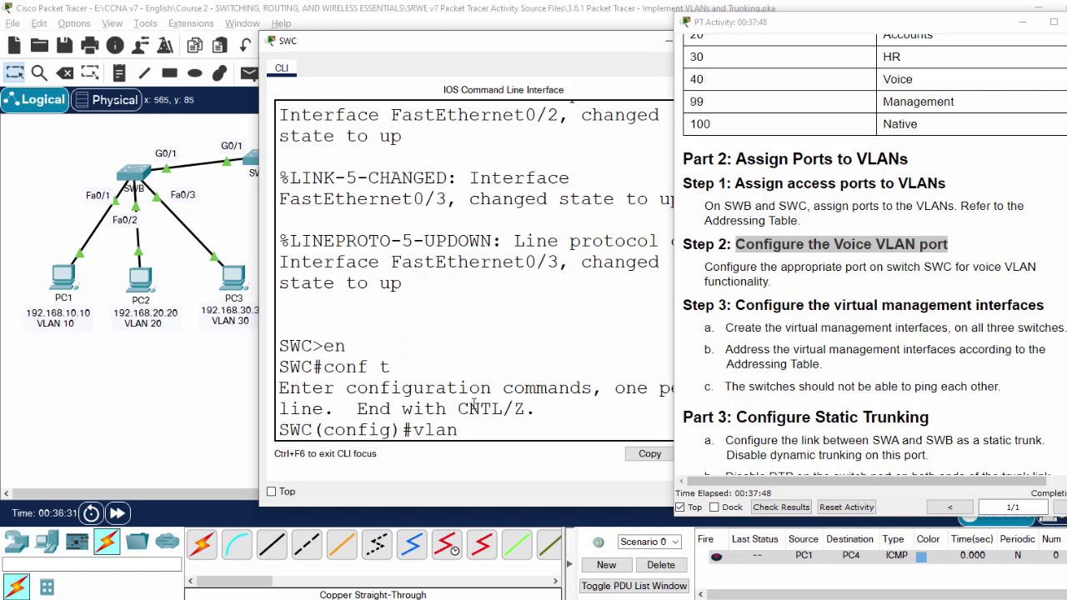
text(10)
key(Return)
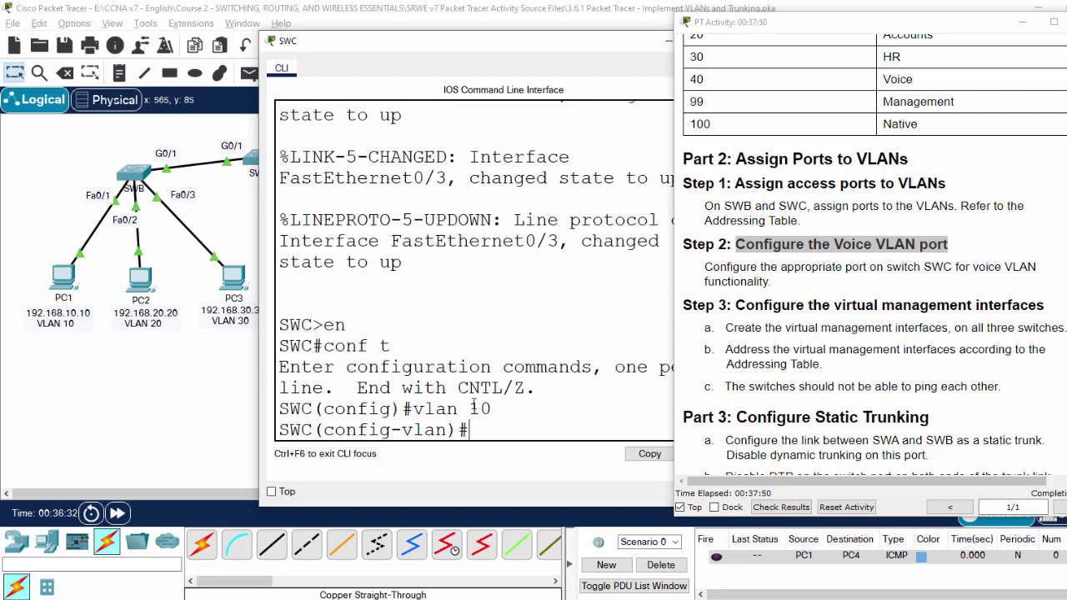
text(name)
scroll(803, 379, up, 2)
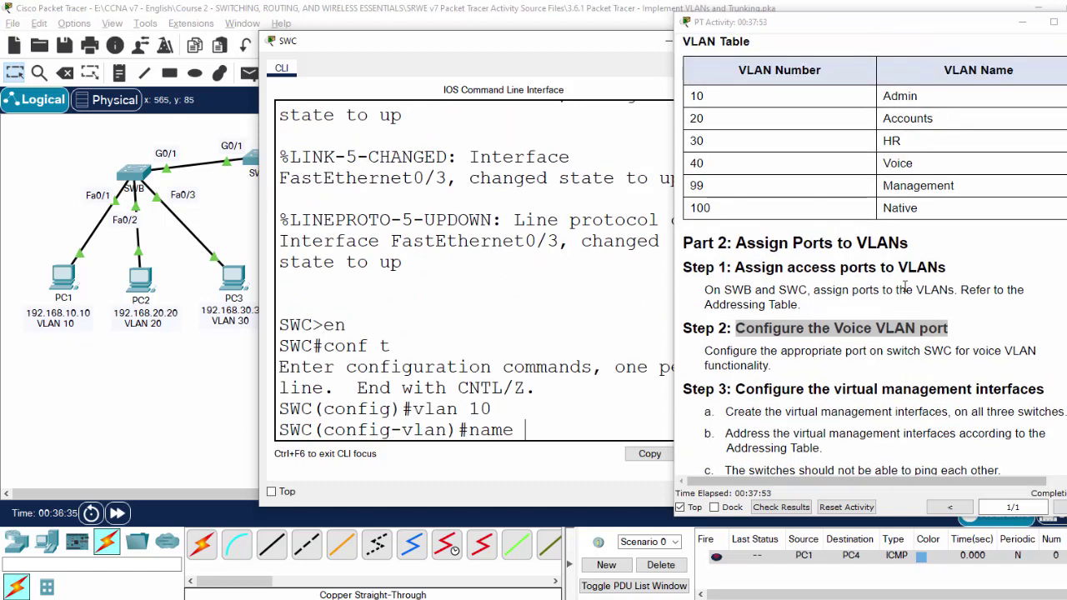
text(A)
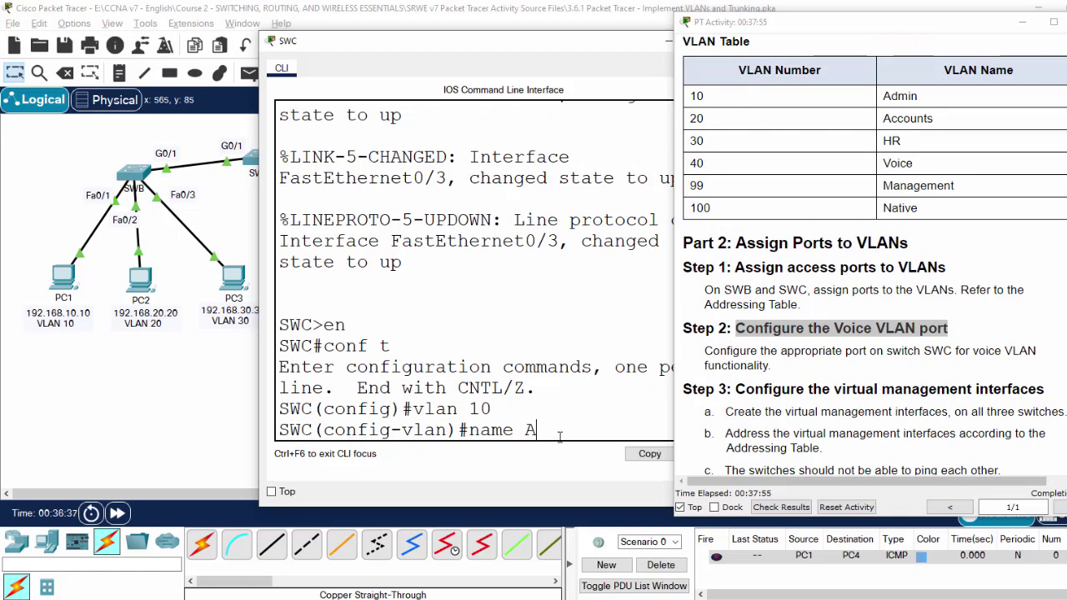
text(dmin)
key(Return)
Create VLAN 40 named Voice on SWC and return to global configuration mode.
text(v)
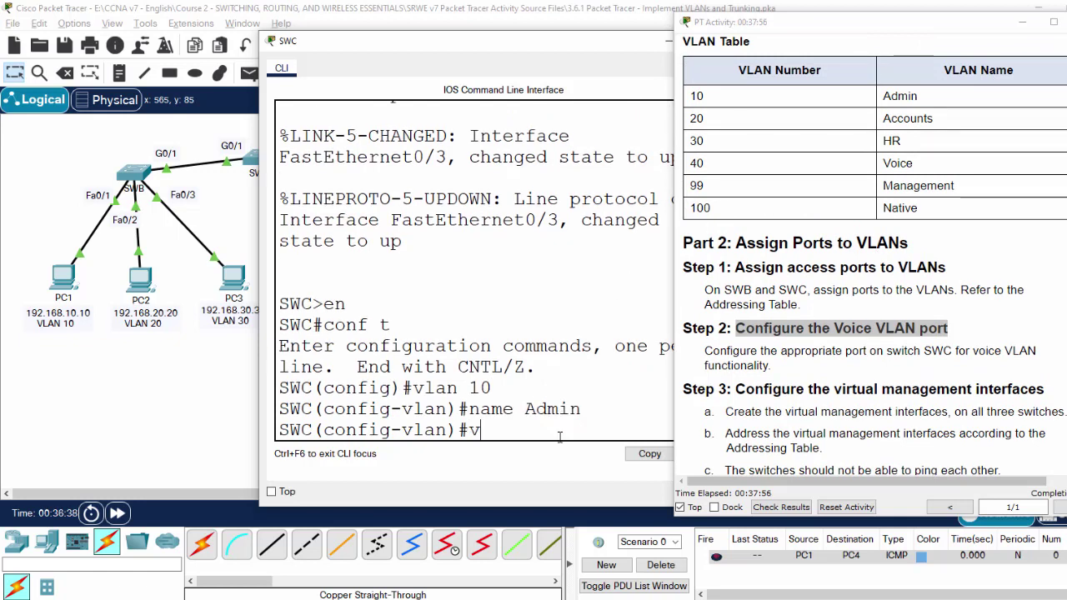
text(lan 40)
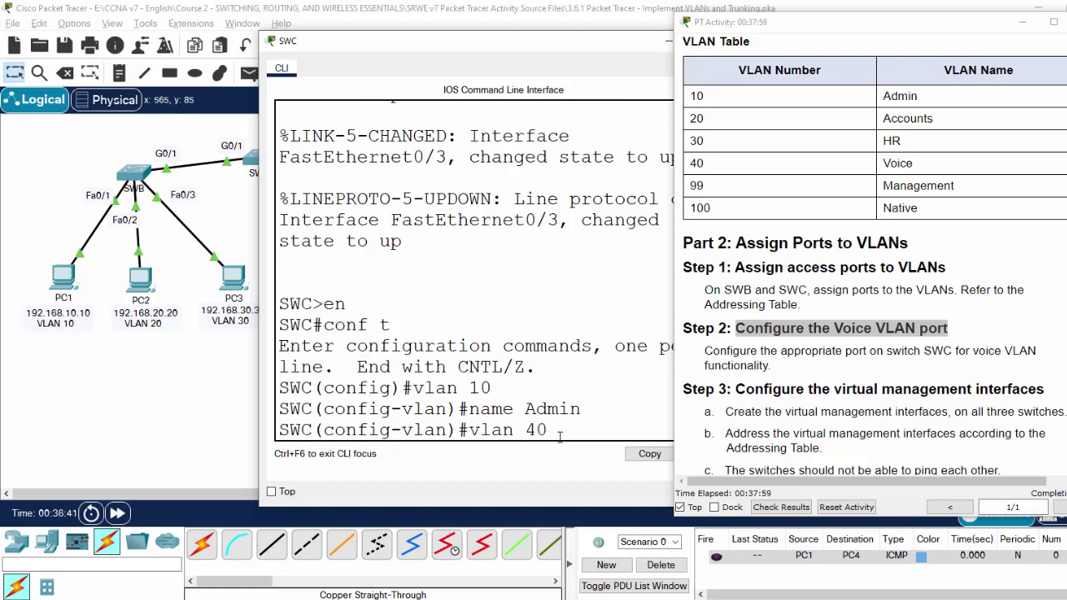
key(Return)
text(na)
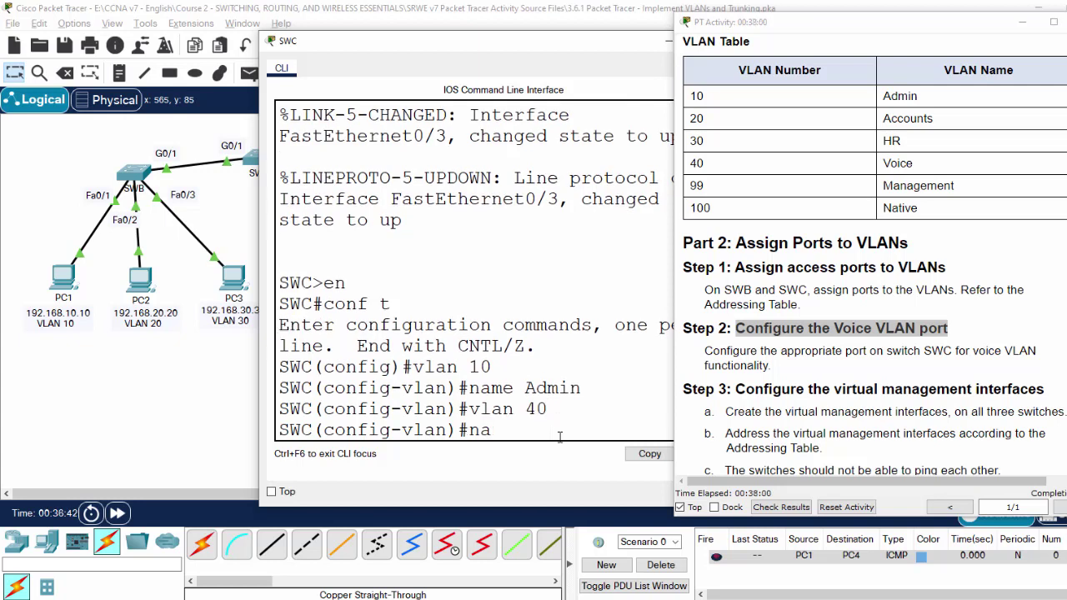
text(me Voice)
key(BackSpace)
key(BackSpace)
key(BackSpace)
key(BackSpace)
key(BackSpace)
key(BackSpace)
key(BackSpace)
key(BackSpace)
key(BackSpace)
key(BackSpace)
text(name Voice)
key(Return)
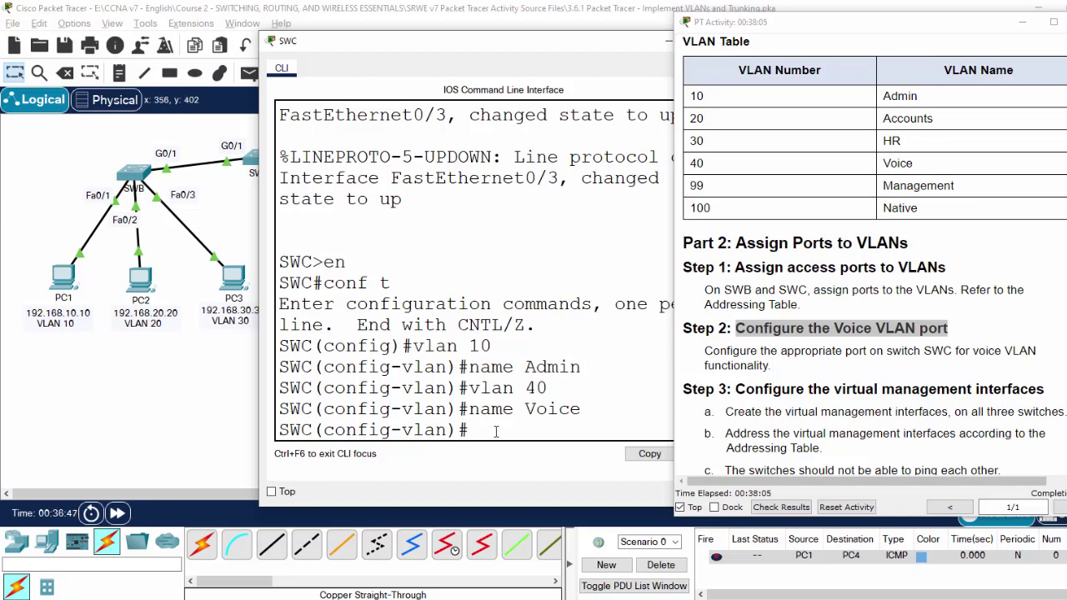
text(exit)
key(Return)
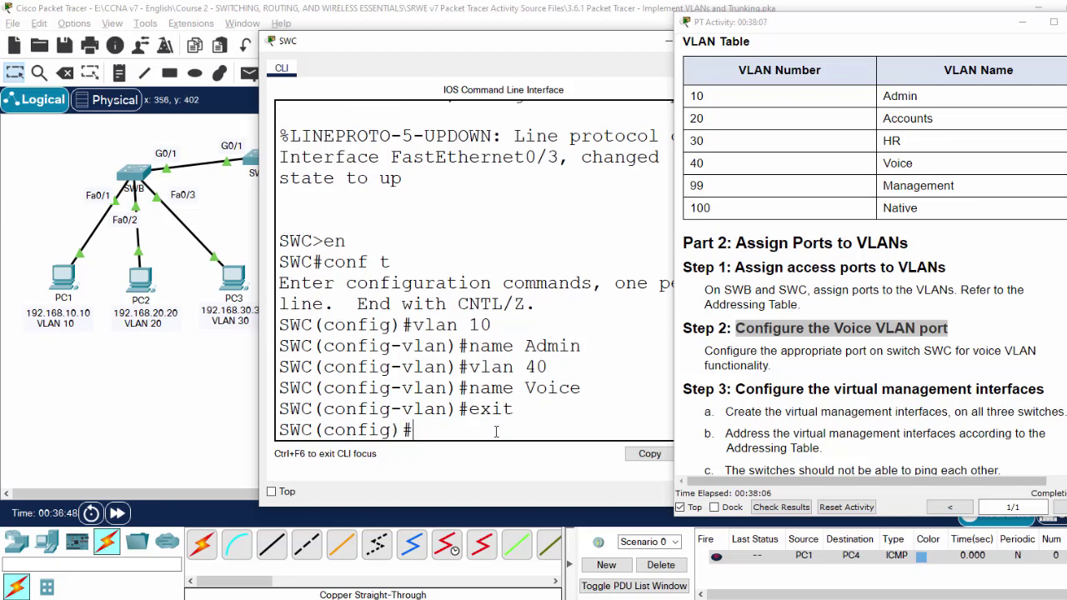
text(int f0/4)
Set SWC's Fa0/4 to switchport access mode after a rejected combined command.
key(Return)
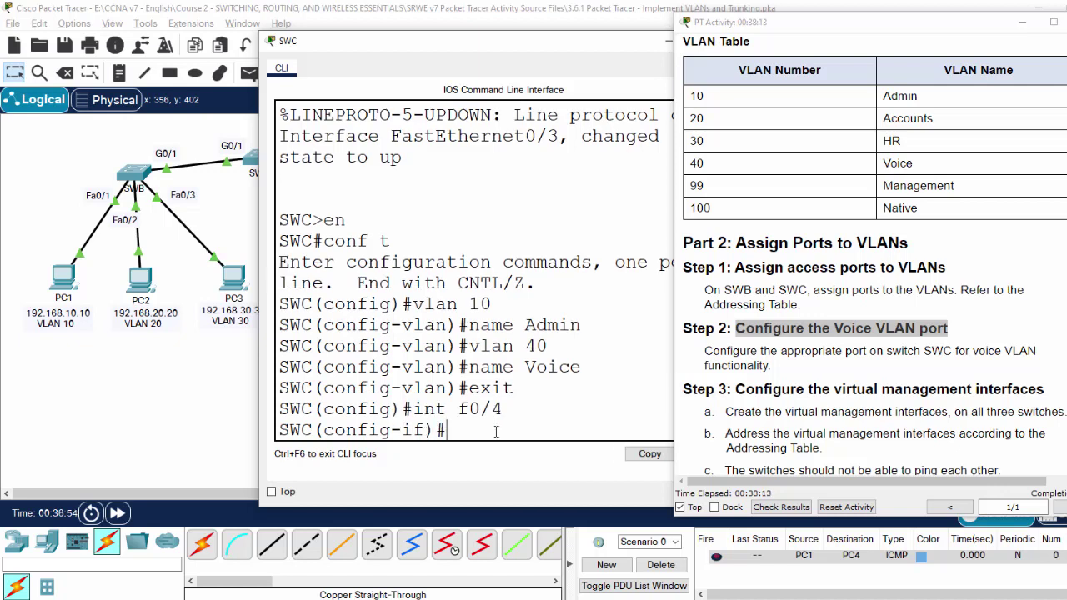
text(sw m acc vla)
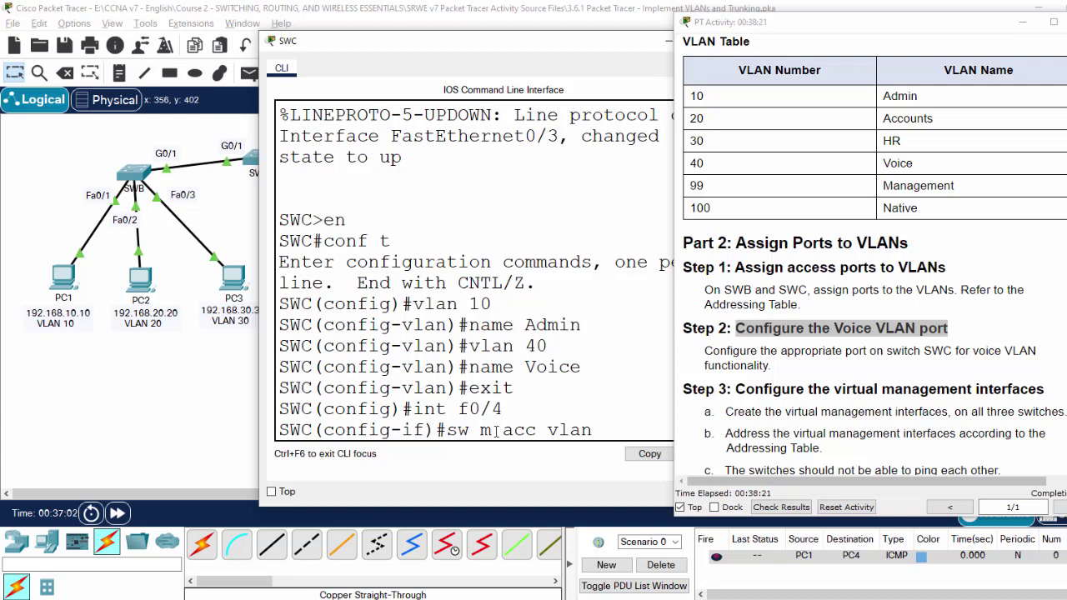
text(n 10)
key(Return)
key(Up)
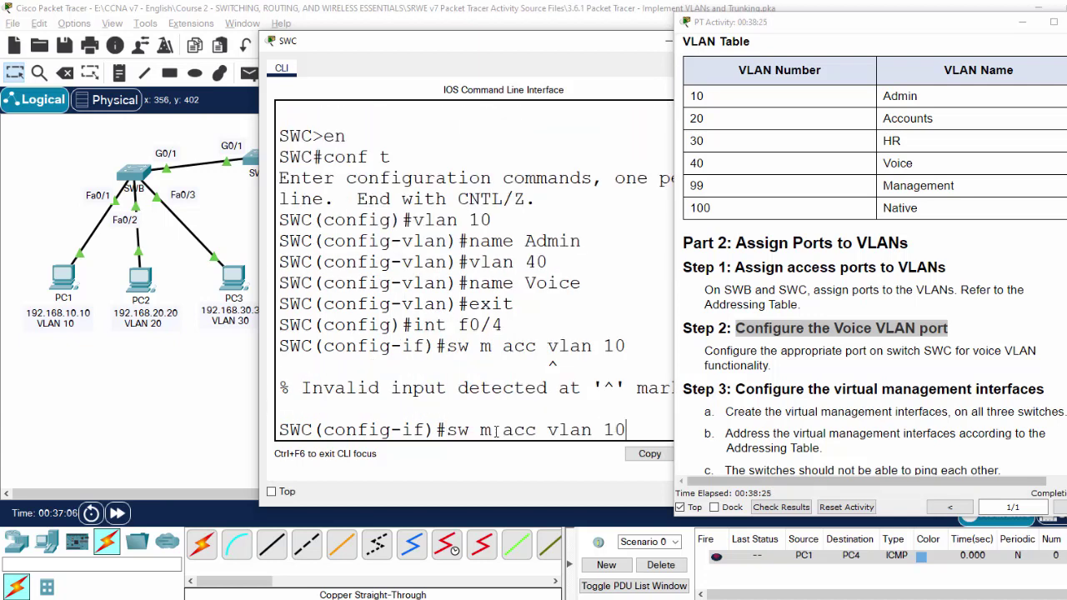
key(BackSpace)
key(BackSpace)
key(BackSpace)
key(BackSpace)
key(BackSpace)
key(Return)
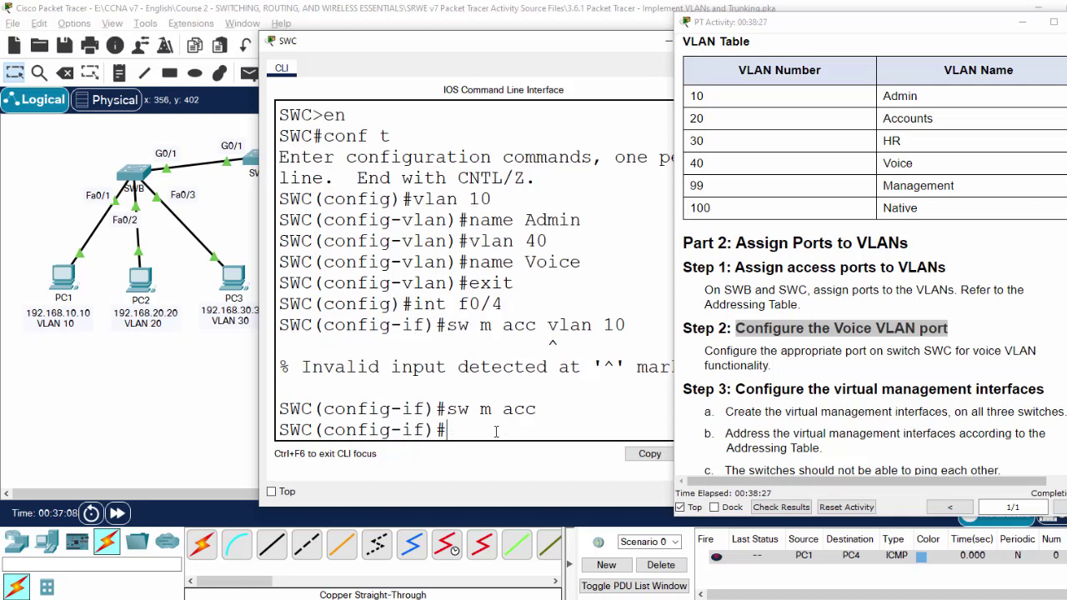
Assign Fa0/4 to access VLAN 10 and voice VLAN 40.
text(sw acc)
key(Tab)
text(vlan 1)
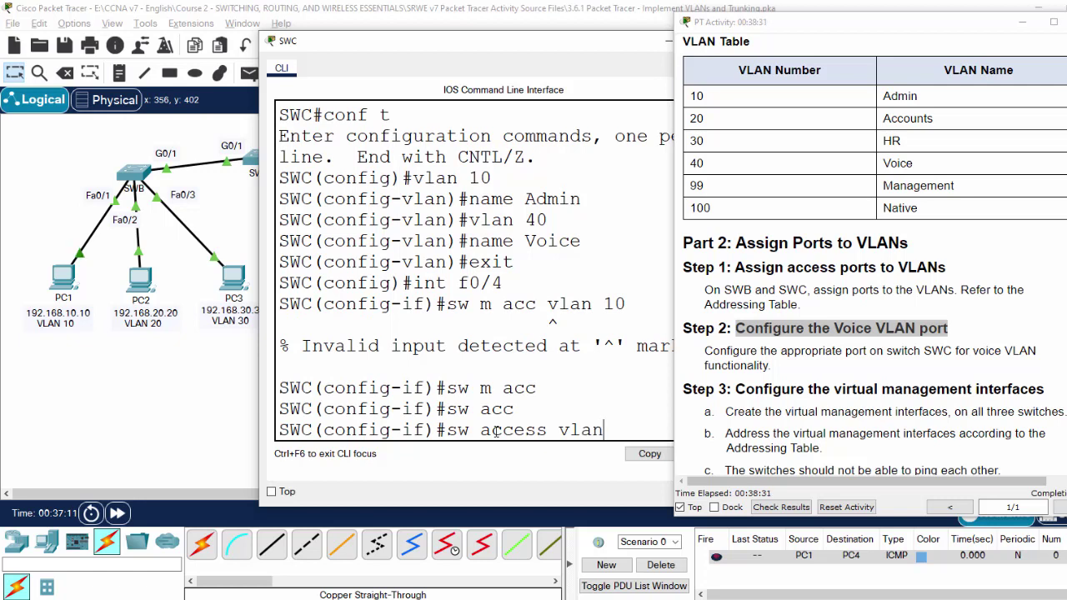
key(Return)
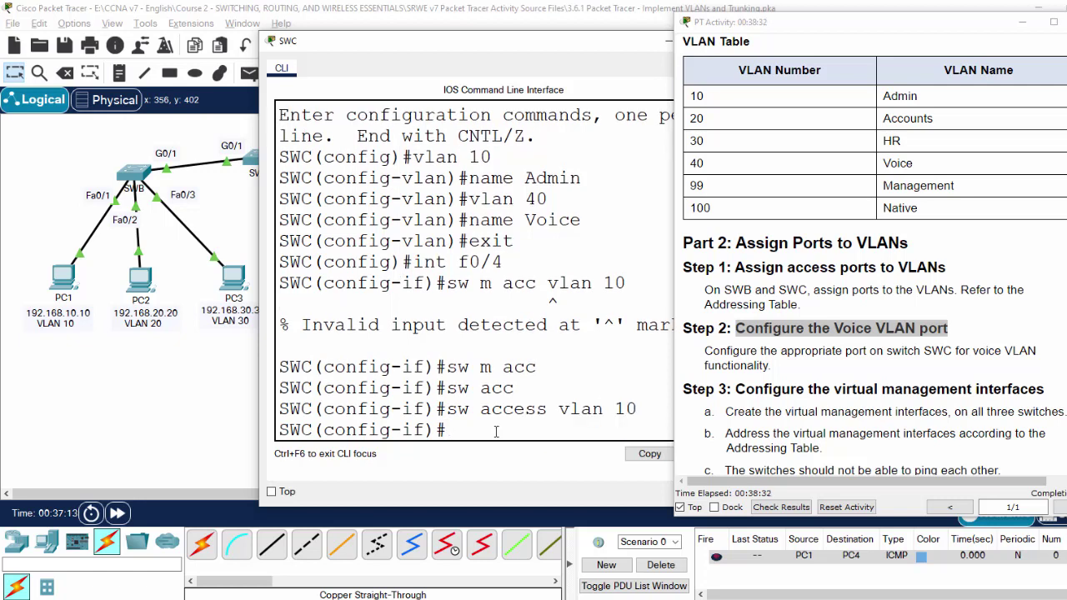
text(sw voice vlan )
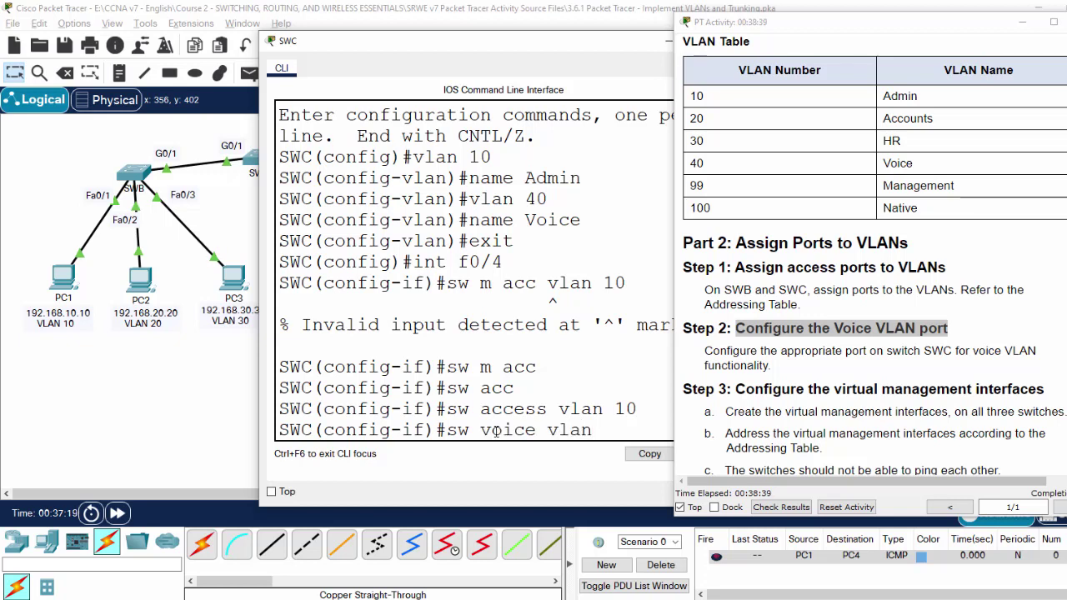
text(40)
key(Return)
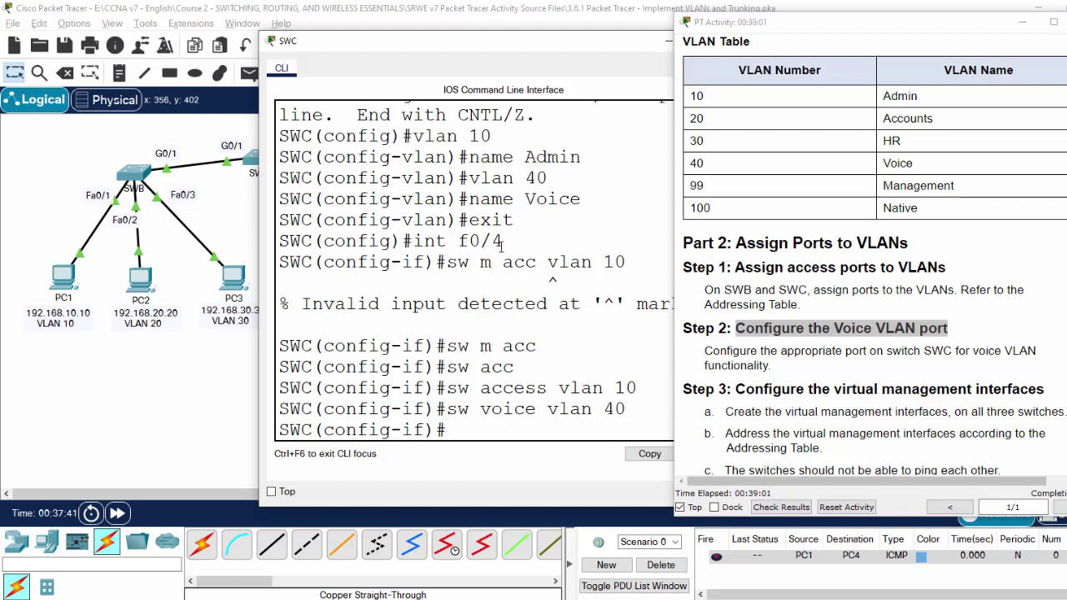
Read through the instructions on creating the virtual management interfaces.
scroll(758, 387, down, 1)
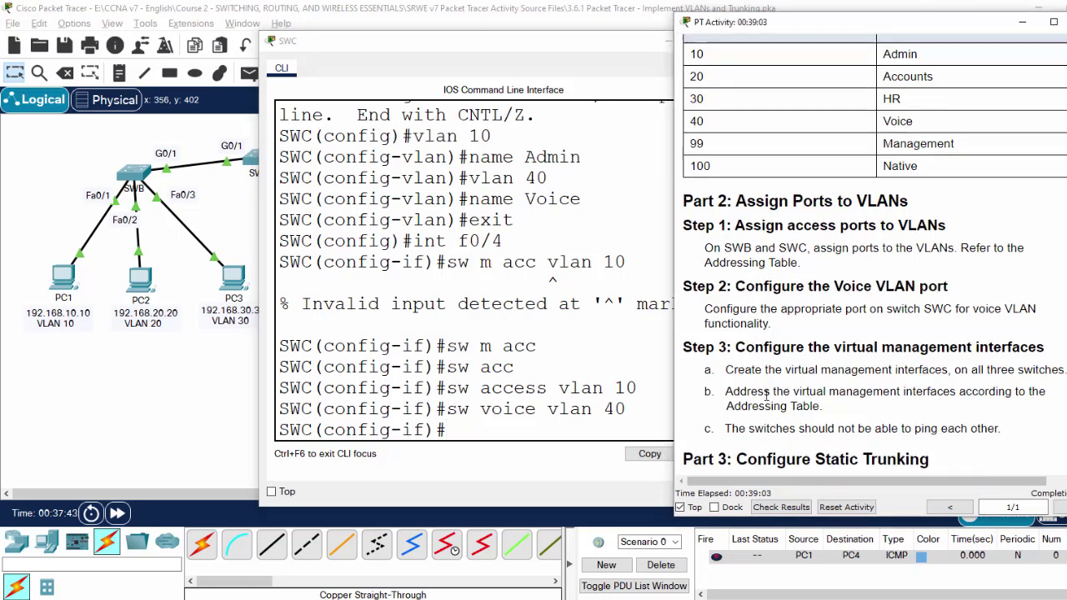
drag(725, 351, 983, 371)
click(980, 385)
scroll(978, 385, down, 2)
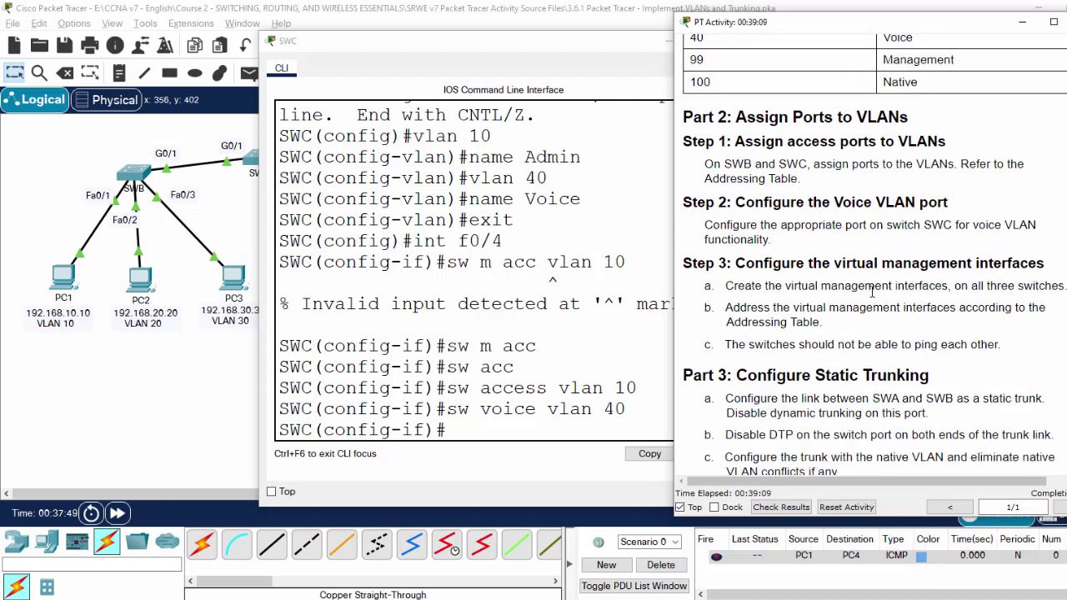
drag(723, 286, 1063, 287)
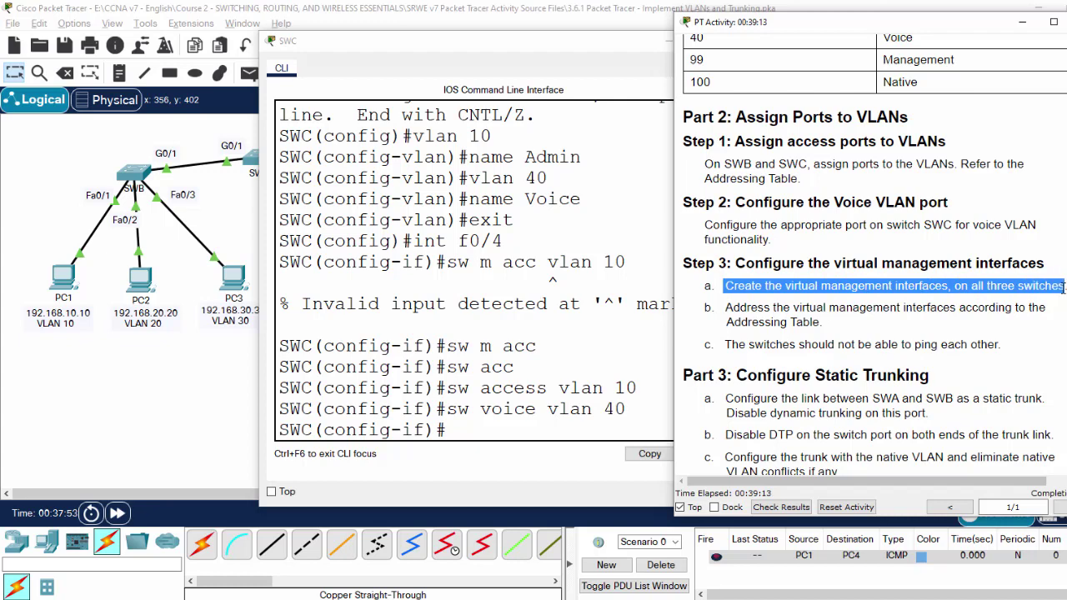
scroll(953, 210, up, 4)
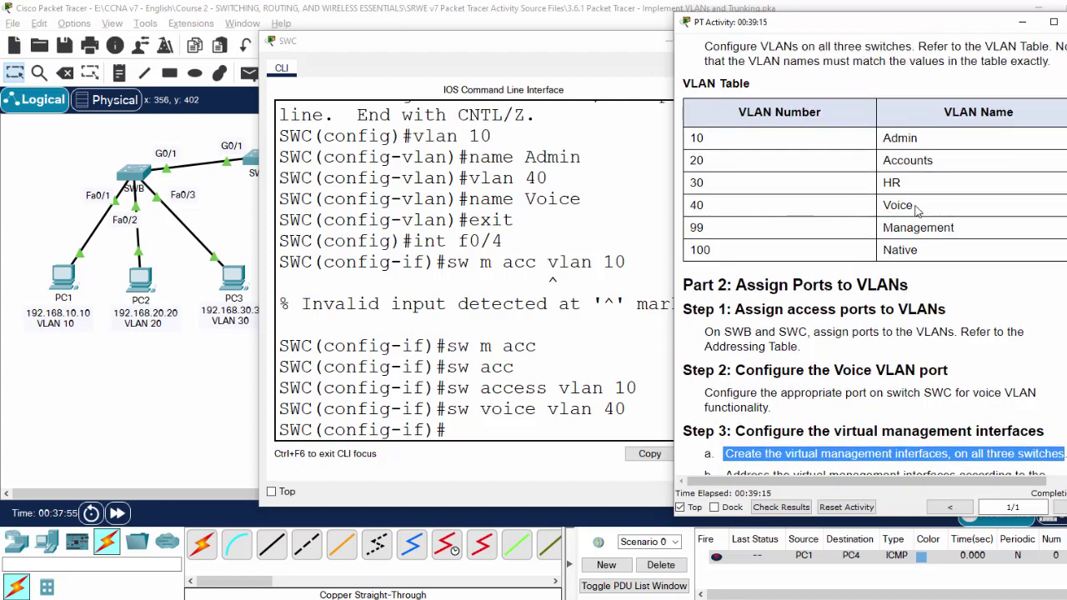
scroll(783, 313, up, 15)
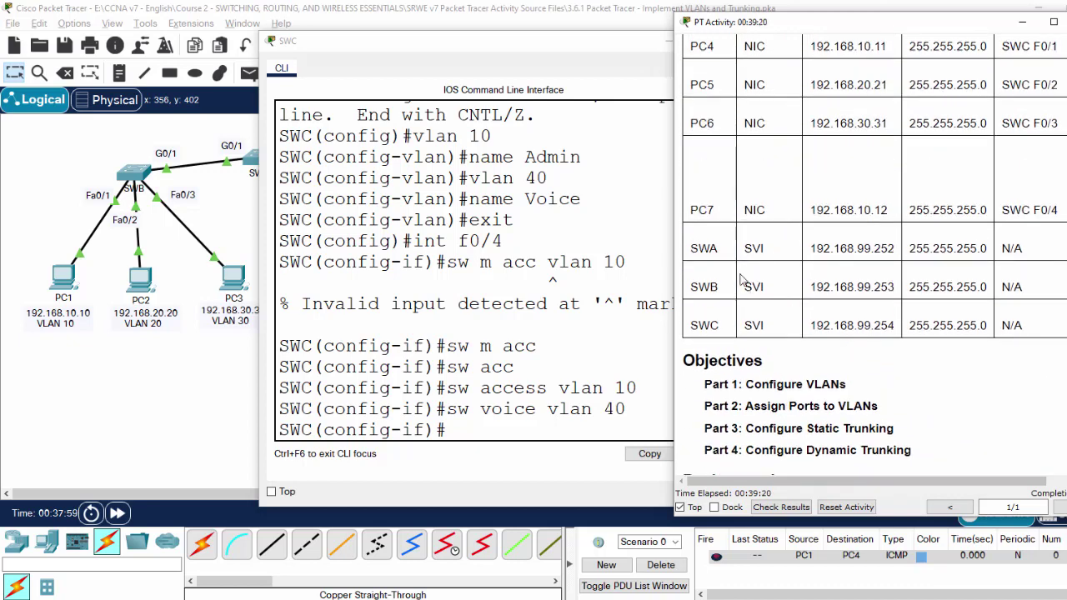
Check the SVI entry in SWA's addressing-table row, then return to SWB's VLAN list.
double_click(754, 249)
scroll(790, 257, up, 4)
scroll(790, 256, up, 1)
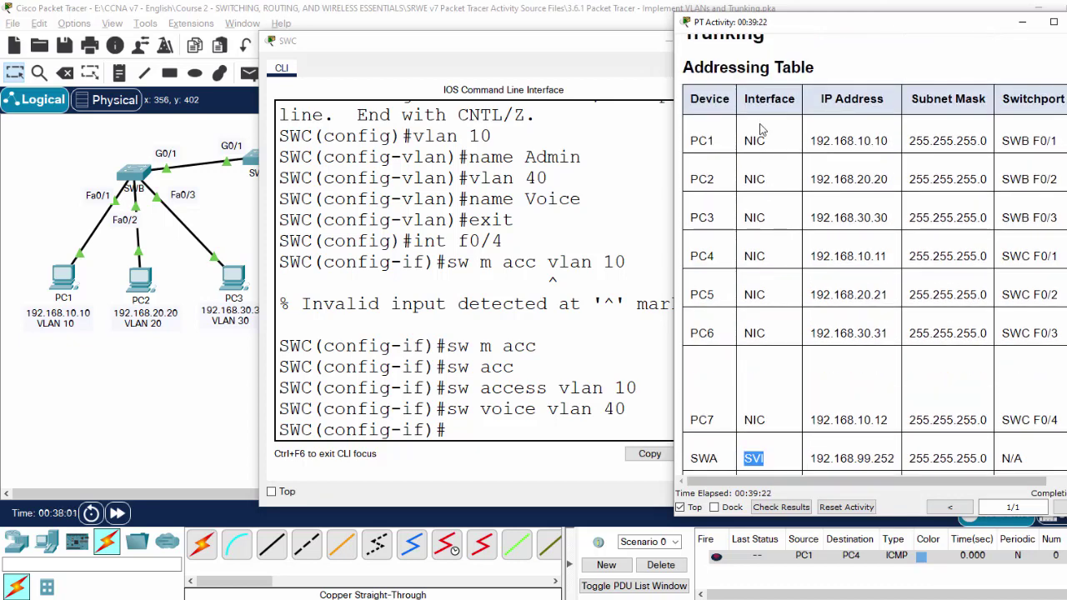
scroll(765, 406, down, 3)
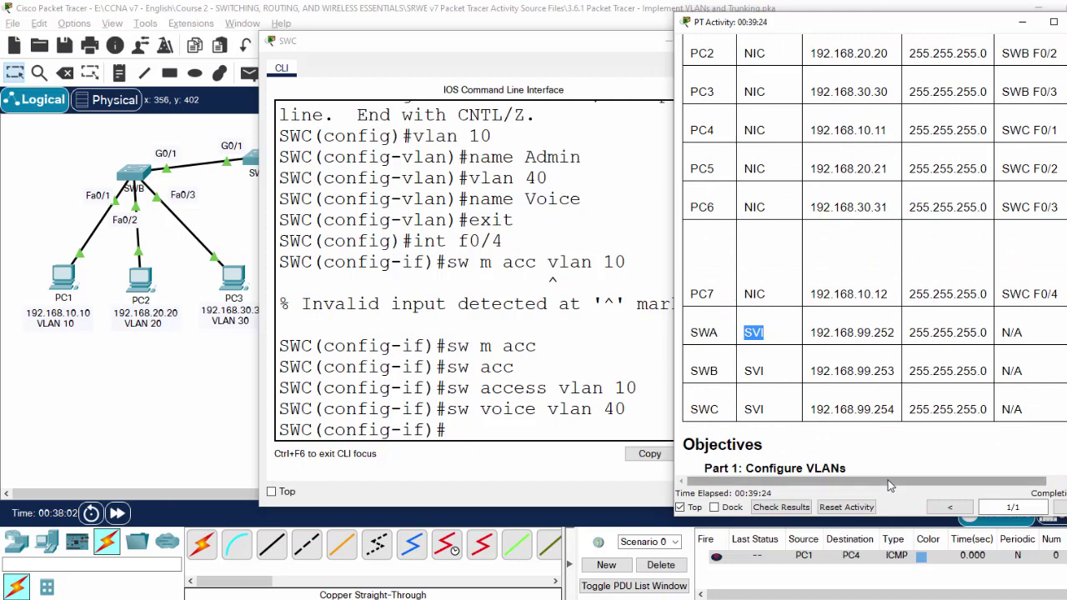
mouse_move(886, 481)
mouse_down()
mouse_move(910, 482)
mouse_move(885, 482)
mouse_up()
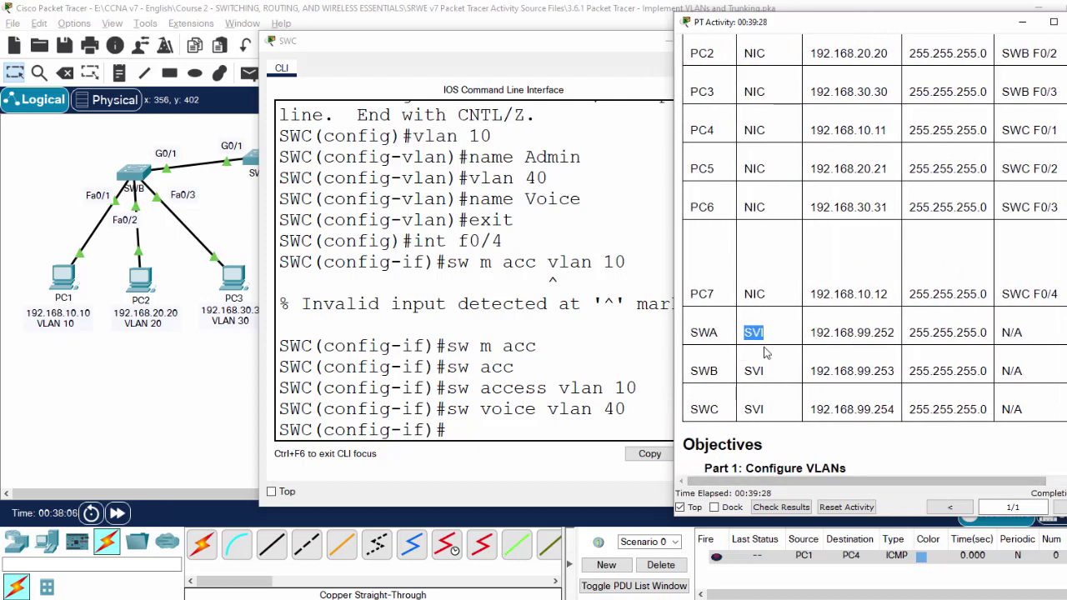
click(135, 181)
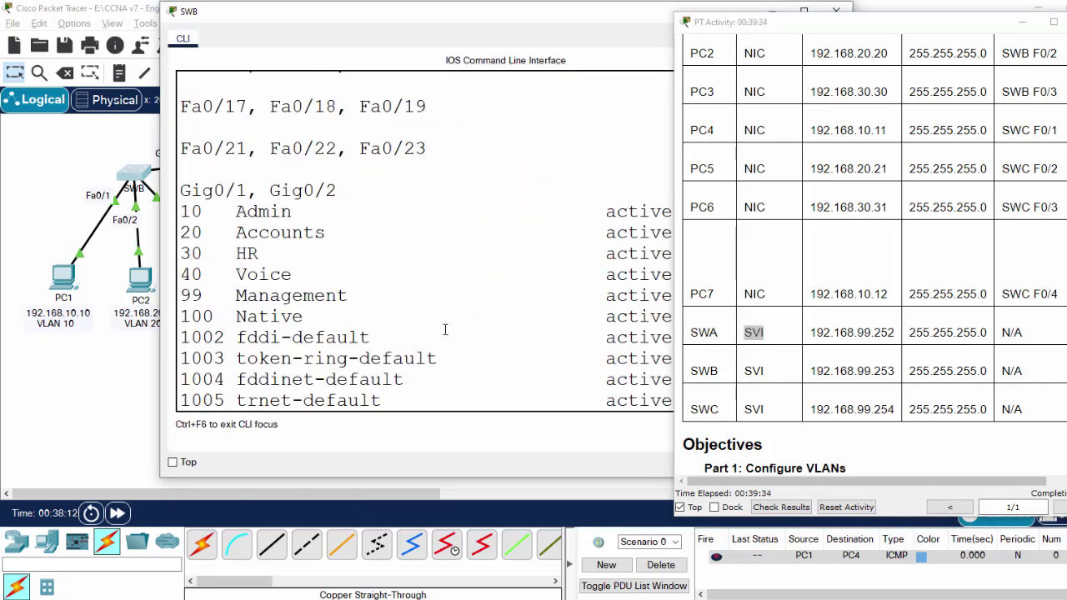
Finish SWB's VLAN listing and enter configuration of interface VLAN 99.
key(space)
key(Return)
key(Return)
key(Return)
key(Return)
key(Return)
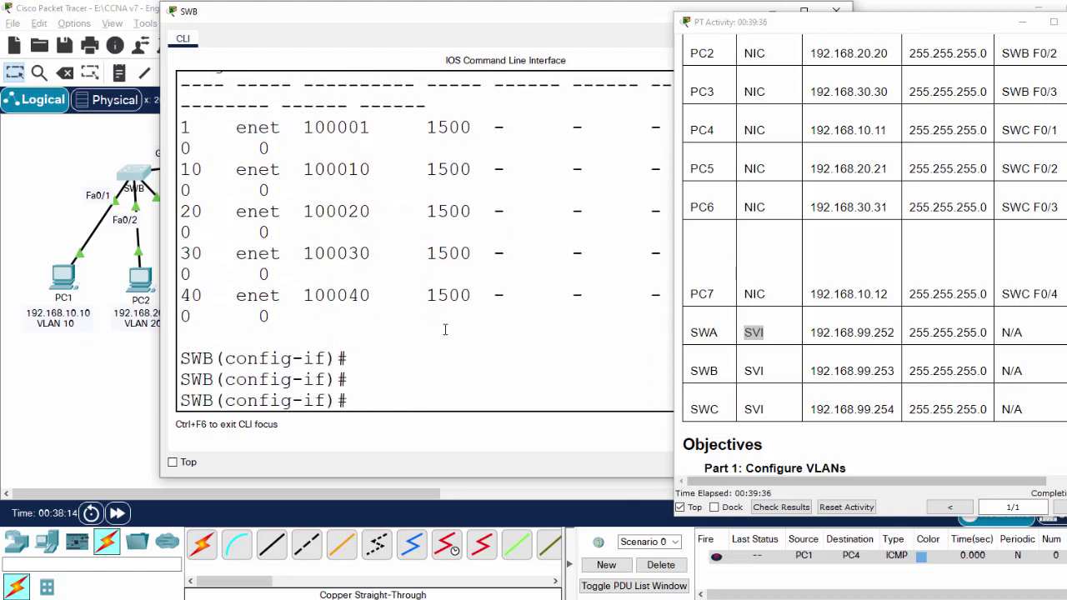
text(exit)
key(Return)
key(Return)
key(Return)
key(Return)
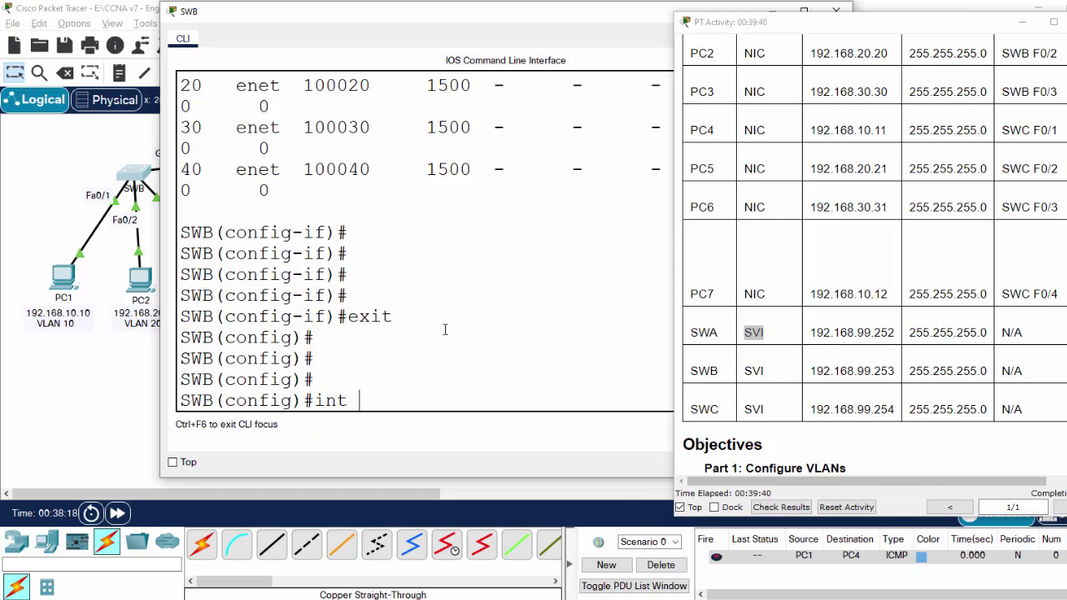
text(vlan)
scroll(884, 370, down, 10)
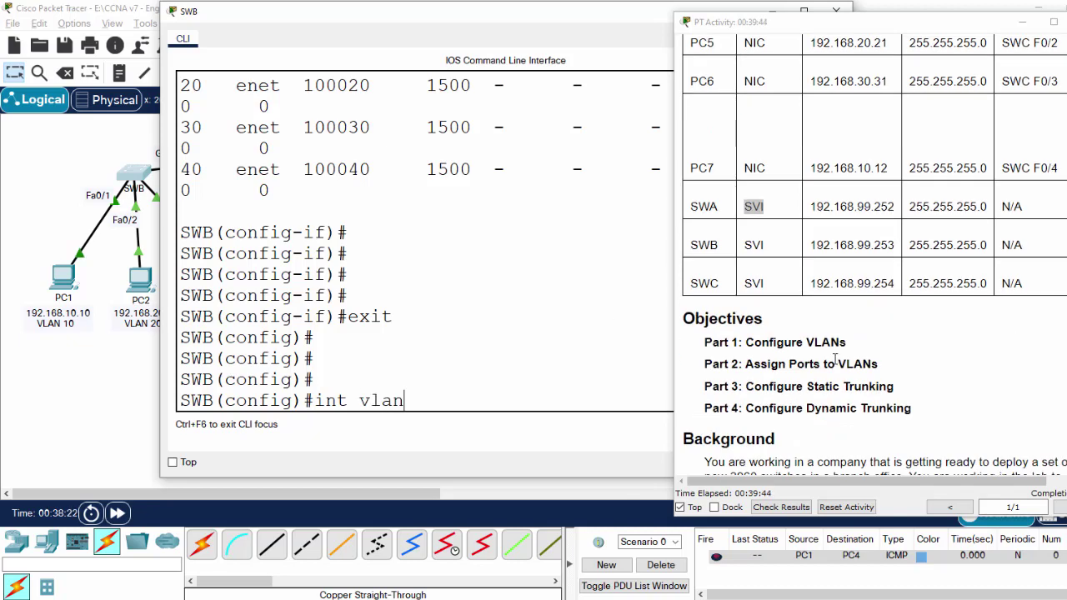
scroll(885, 370, down, 2)
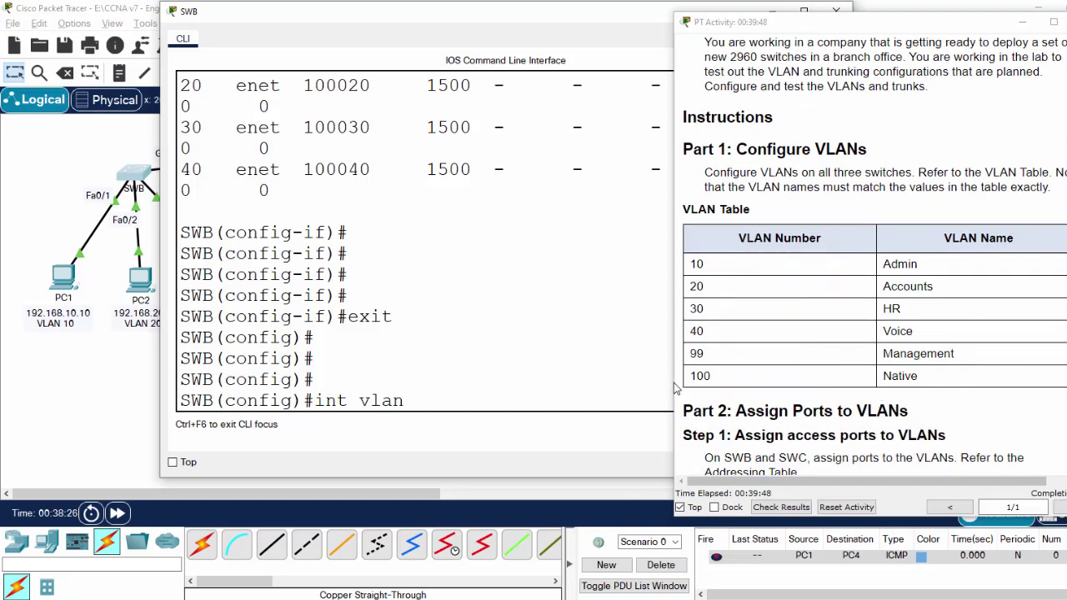
text(99)
key(Return)
key(Return)
key(Return)
key(Return)
key(Return)
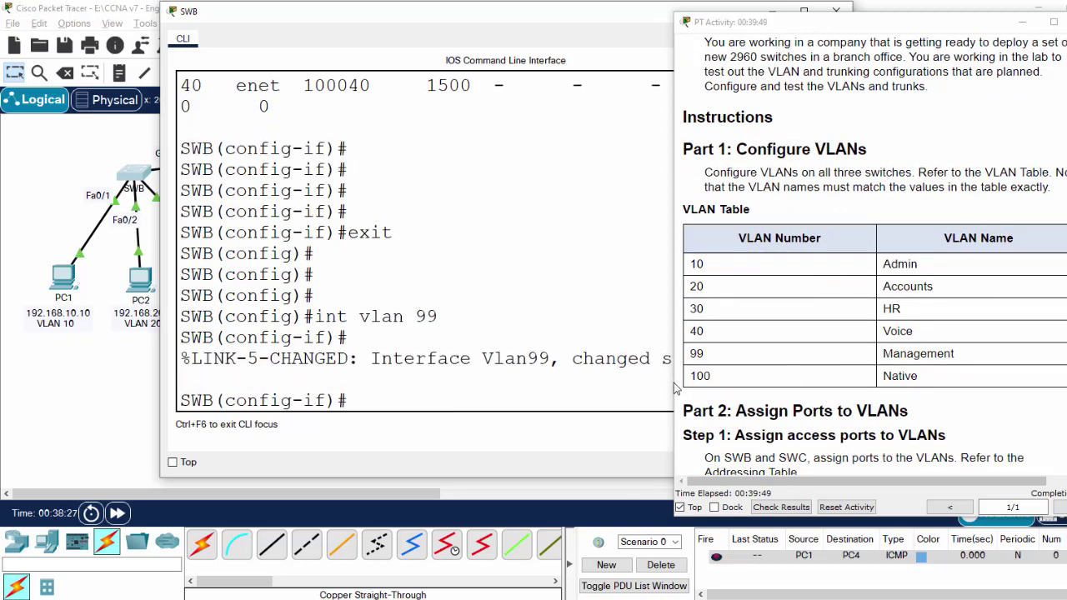
Assign VLAN 99 the address 192.168.99.253 255.255.255.0, pasting the address from the table.
text(ip add)
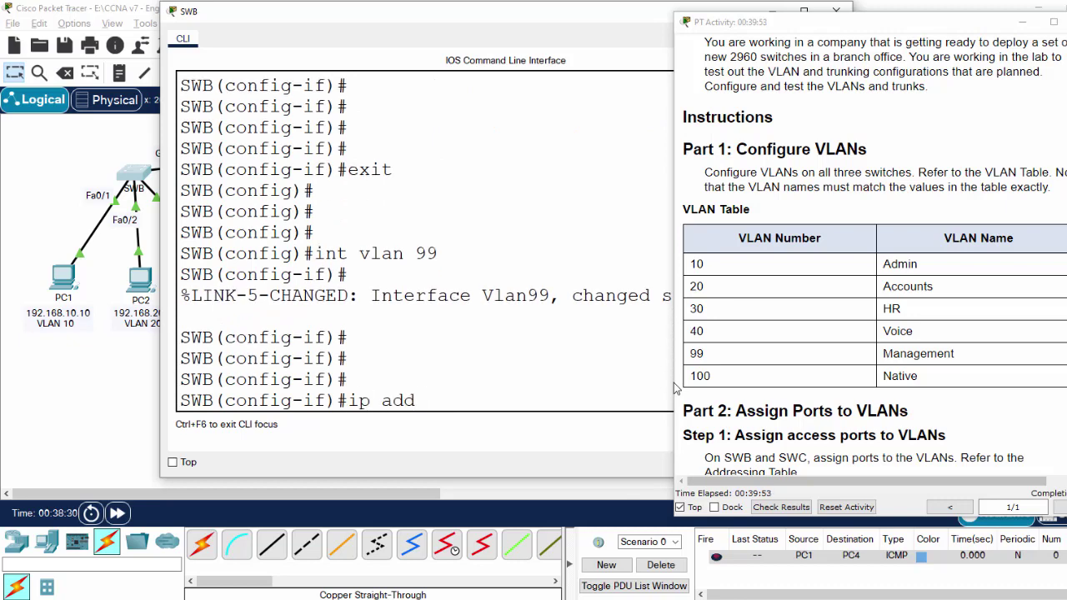
scroll(679, 387, up, 10)
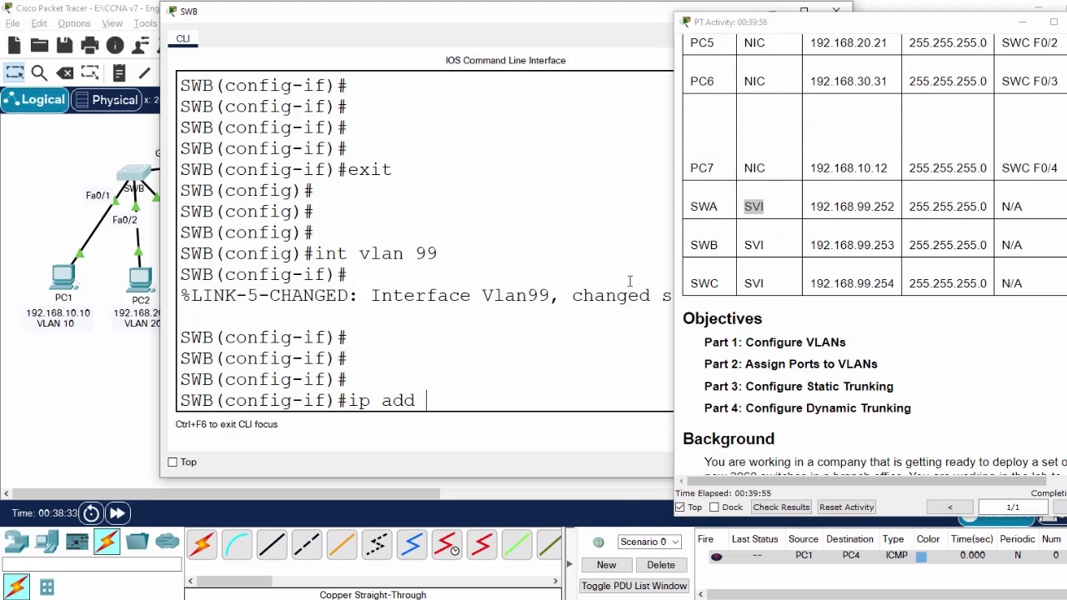
drag(810, 247, 900, 250)
key(ctrl+c)
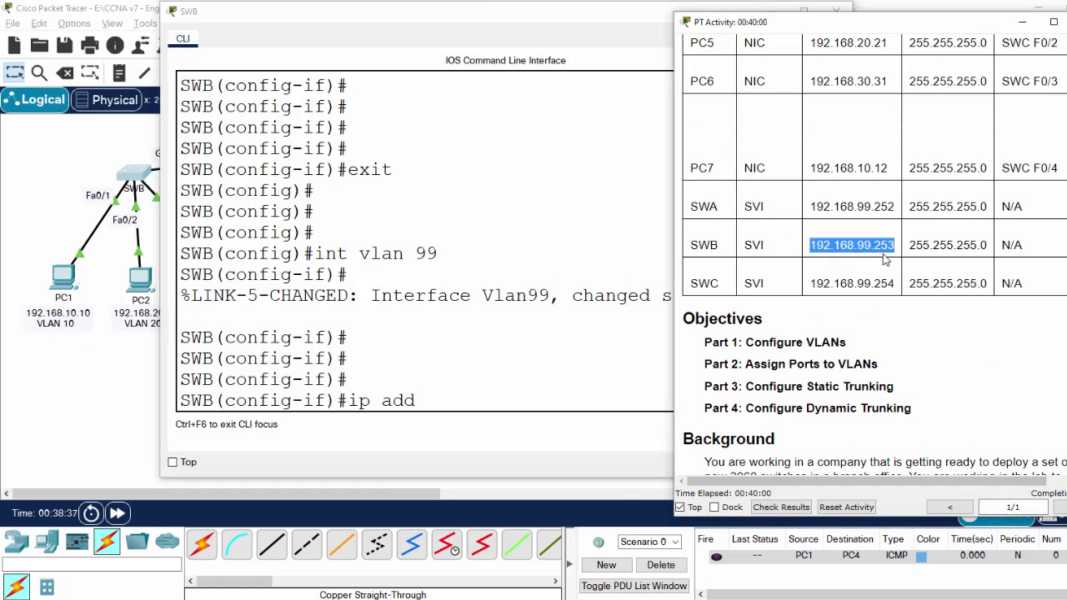
click(450, 402)
right_click(447, 405)
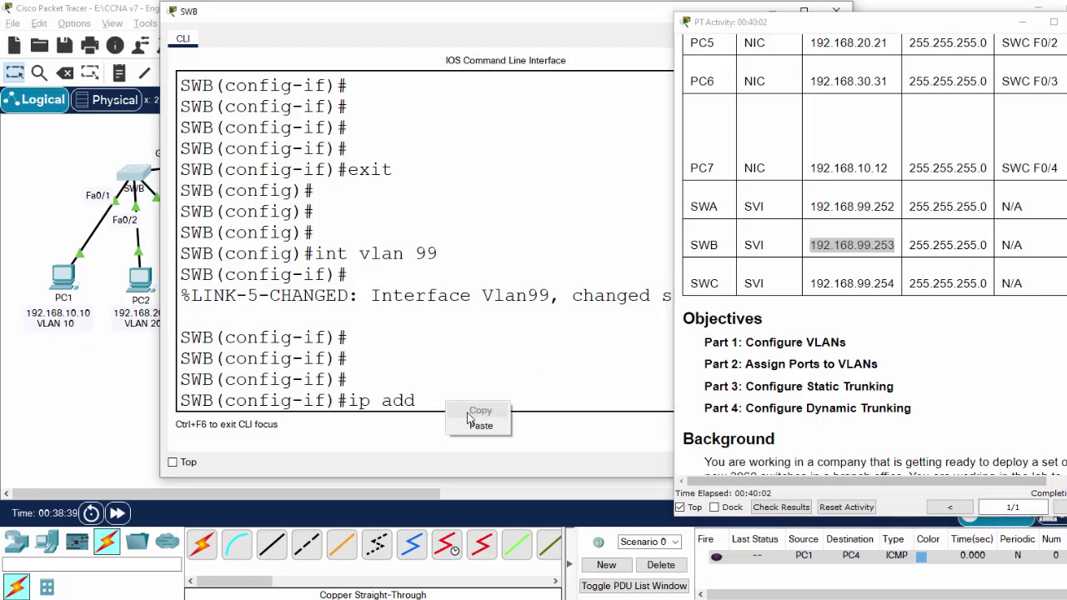
click(476, 423)
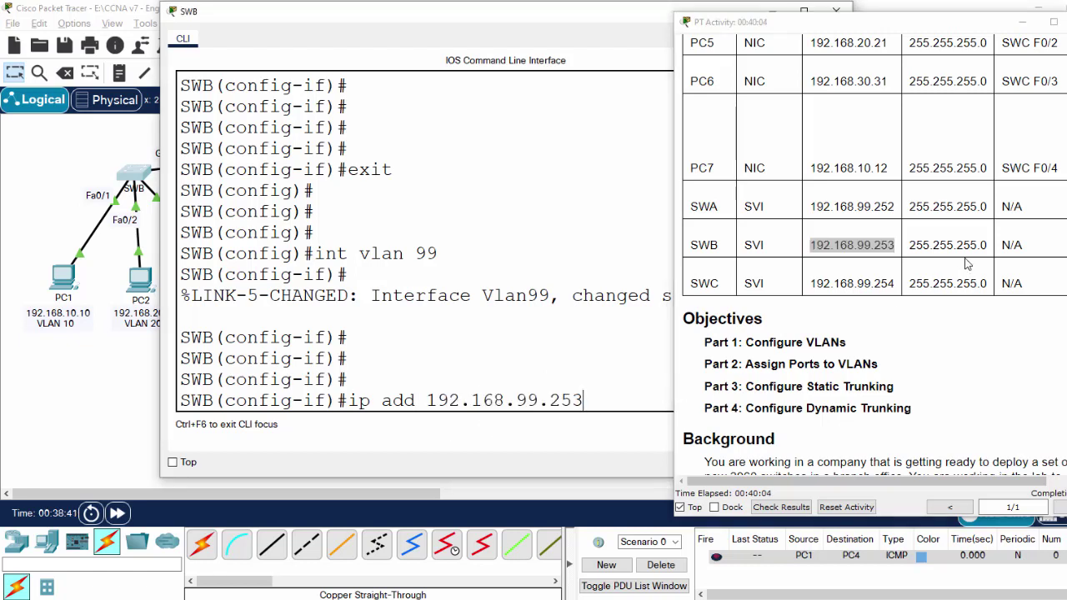
text(255.255)
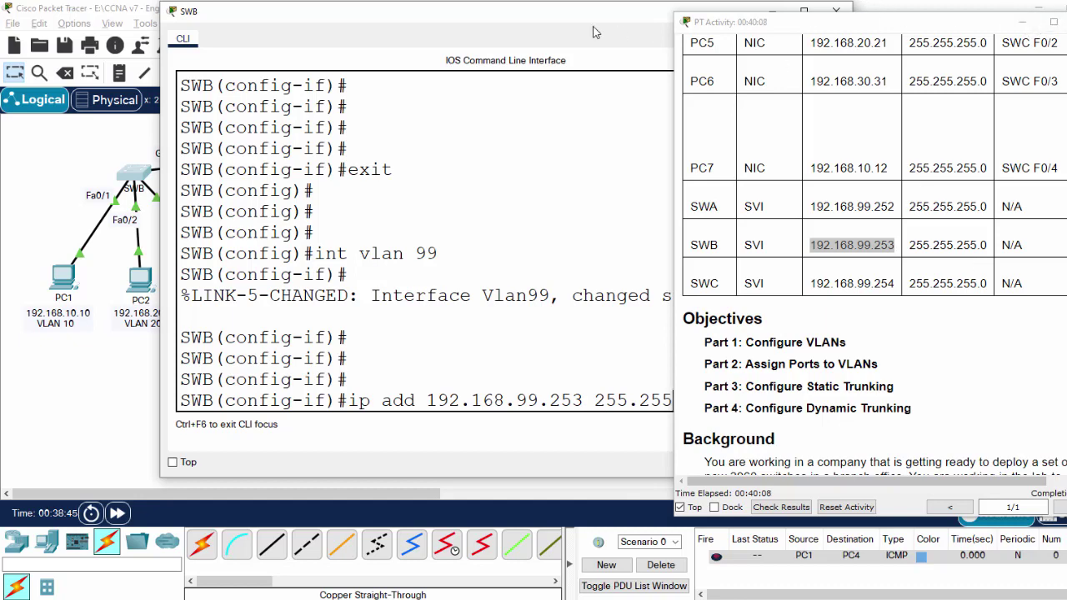
drag(575, 20, 430, 20)
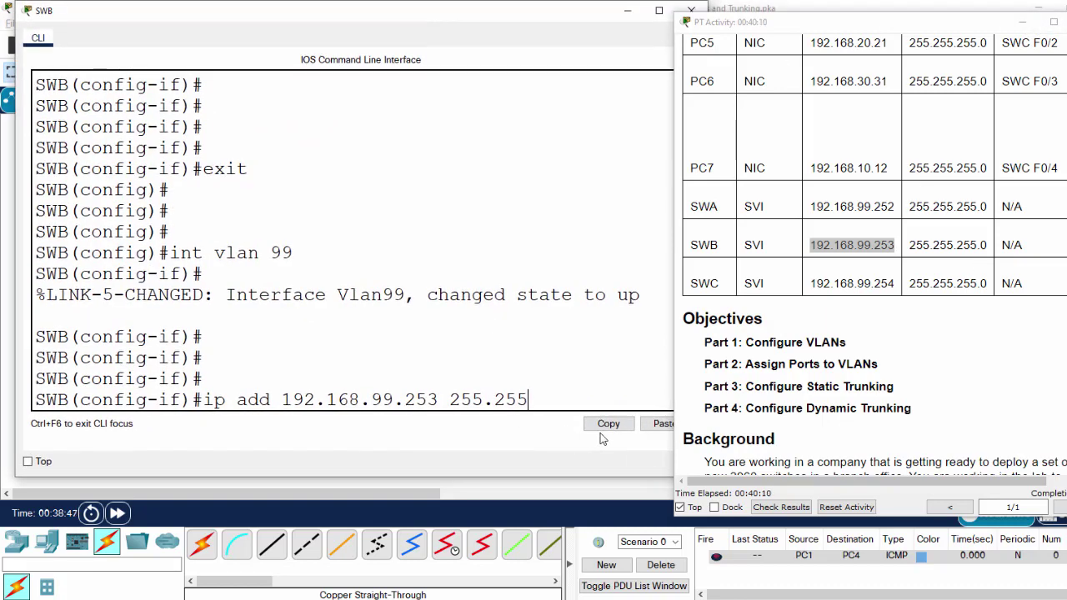
text(.255.253)
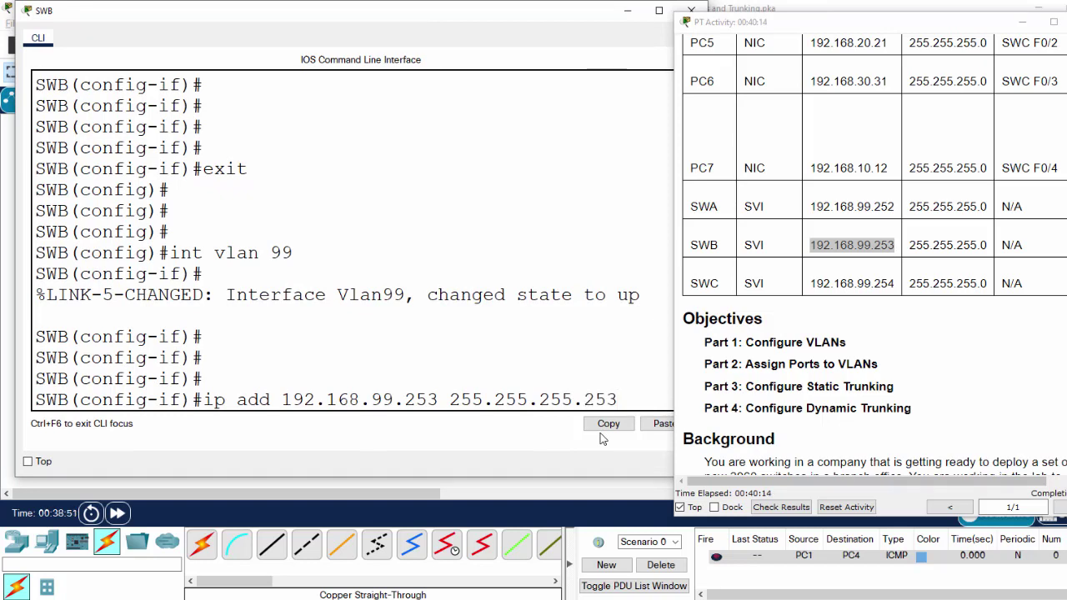
key(BackSpace)
key(BackSpace)
text(0)
key(Return)
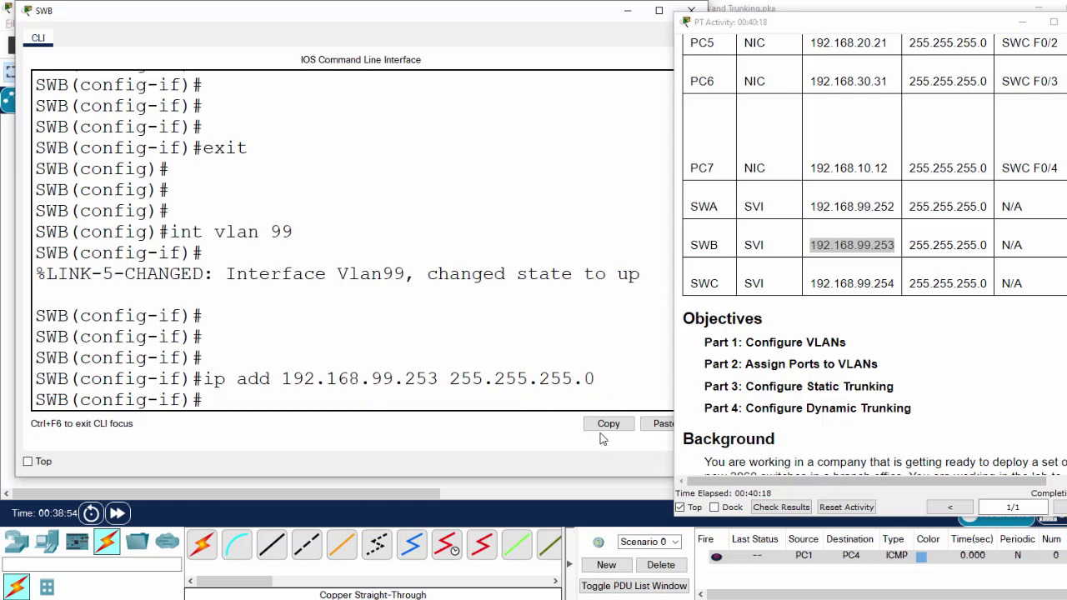
double_click(356, 276)
Review Step 3's management addressing instruction and its lines b and c.
click(508, 277)
scroll(886, 364, down, 10)
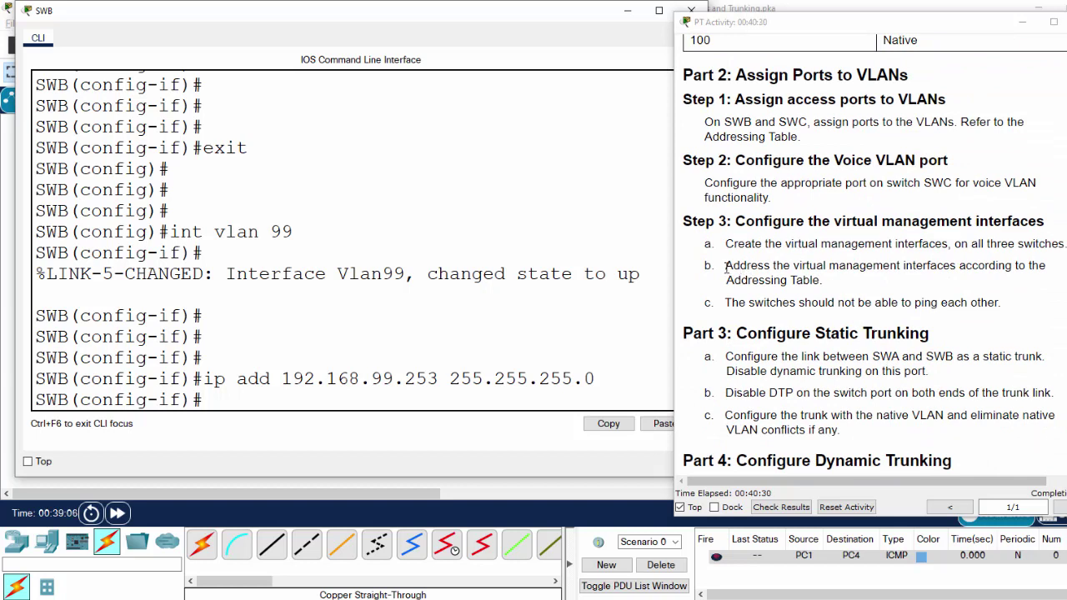
drag(725, 265, 1026, 268)
click(894, 288)
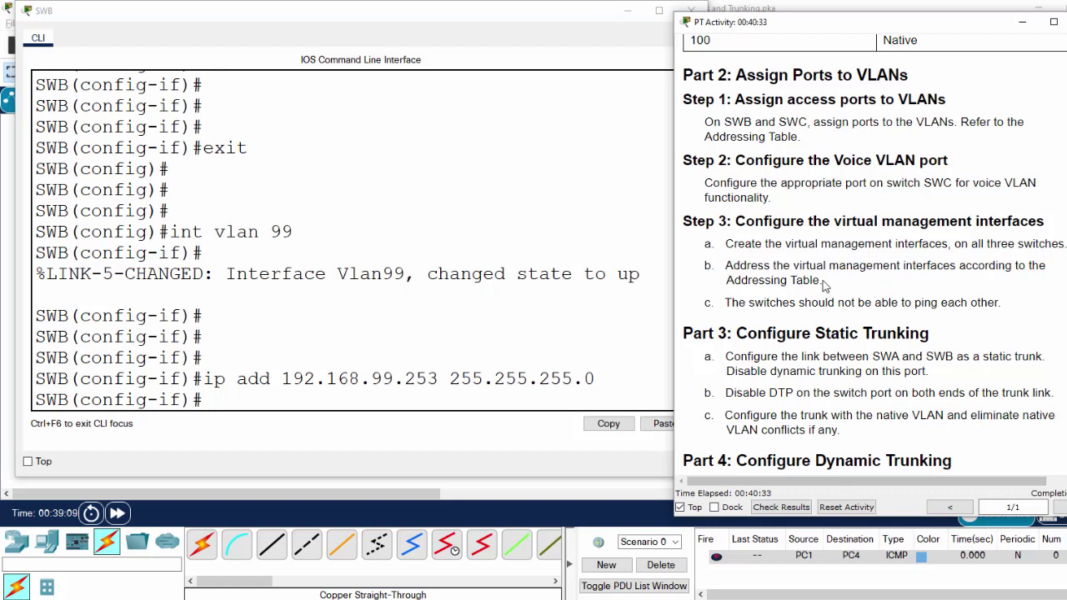
drag(822, 286, 1002, 304)
click(764, 299)
click(1013, 316)
Read the static trunking instruction for SWA and minimize SWB's command window.
scroll(875, 321, down, 3)
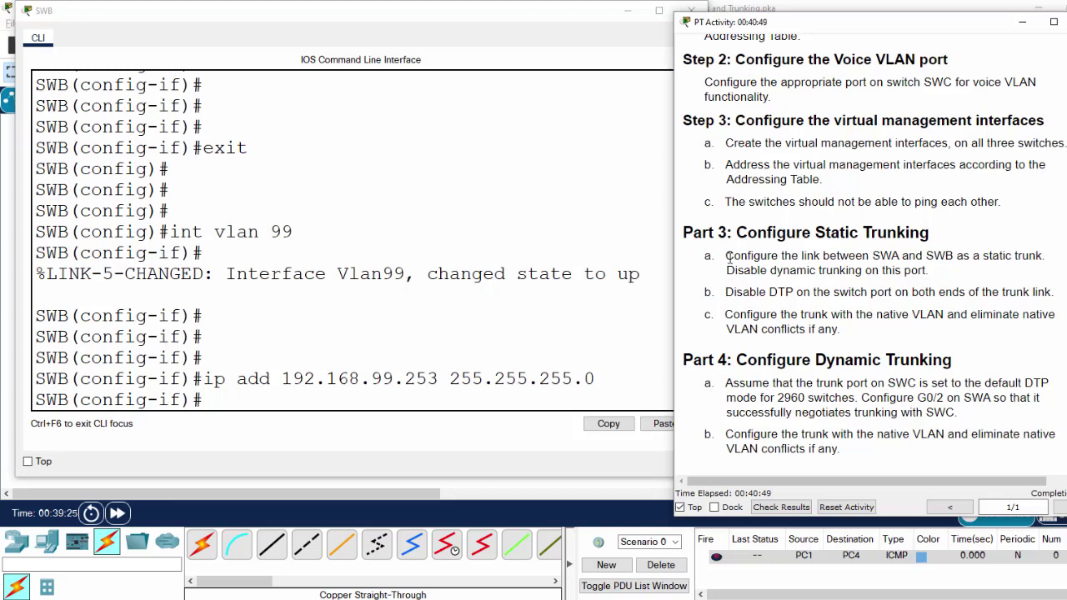
double_click(885, 257)
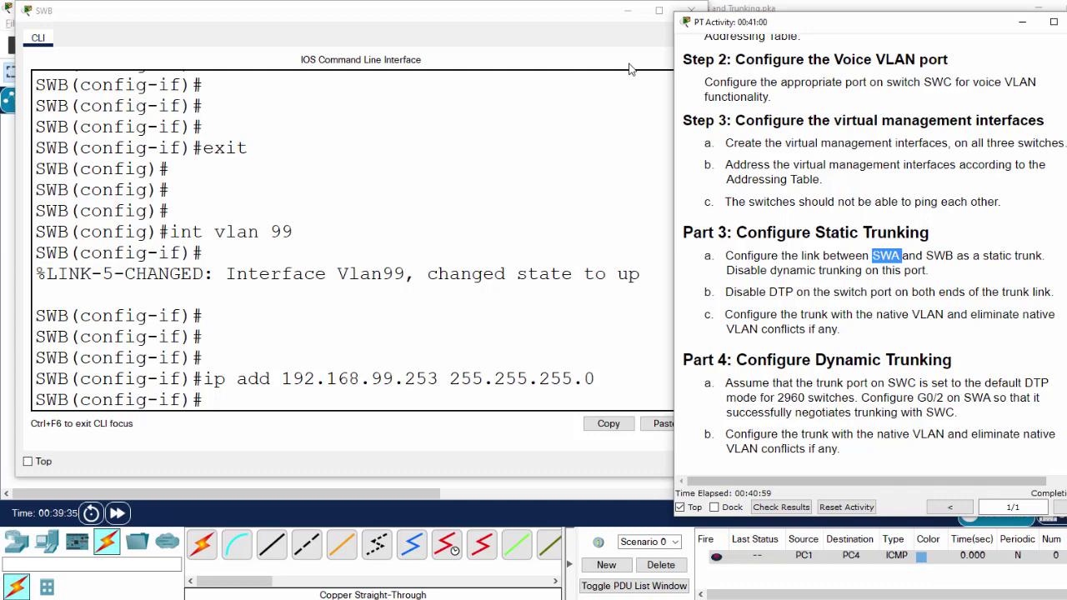
click(628, 12)
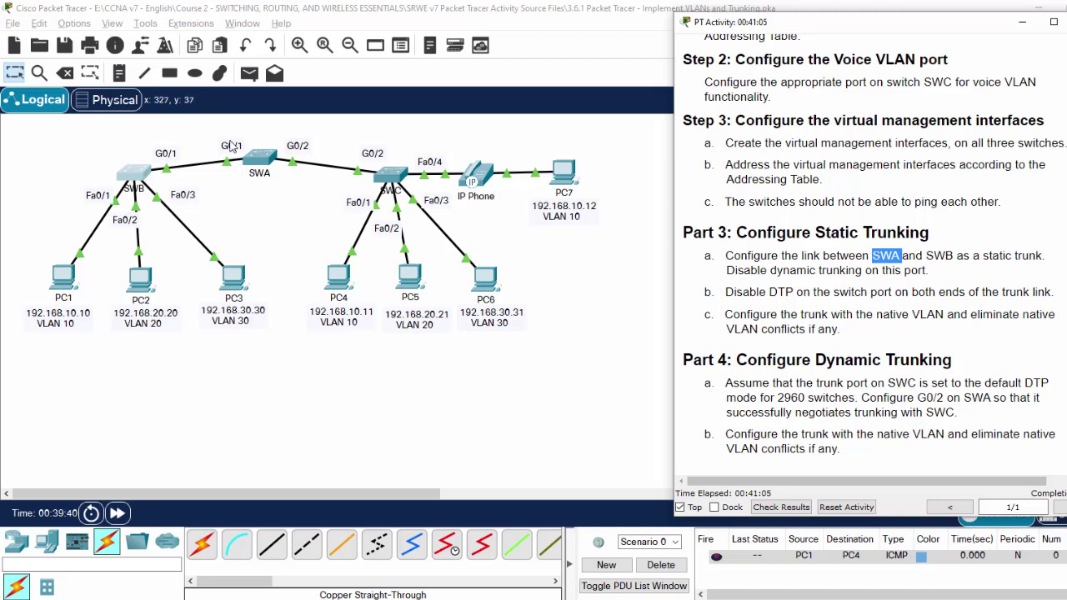
Make SWB's G0/1 a static trunk with 'sw mode trunk'.
click(148, 172)
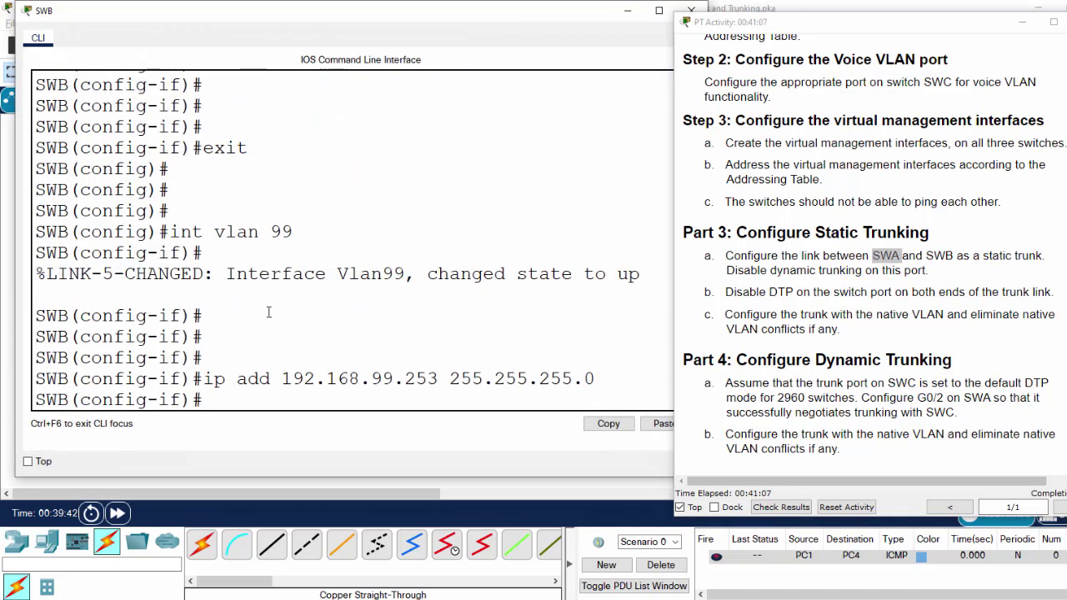
text(int g0/)
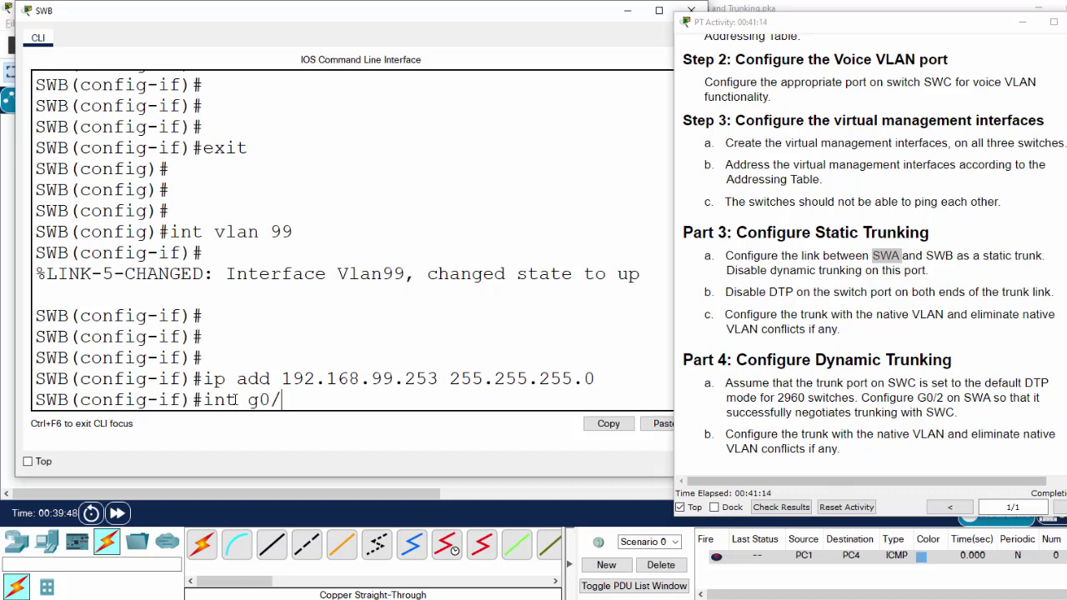
text(1)
key(Return)
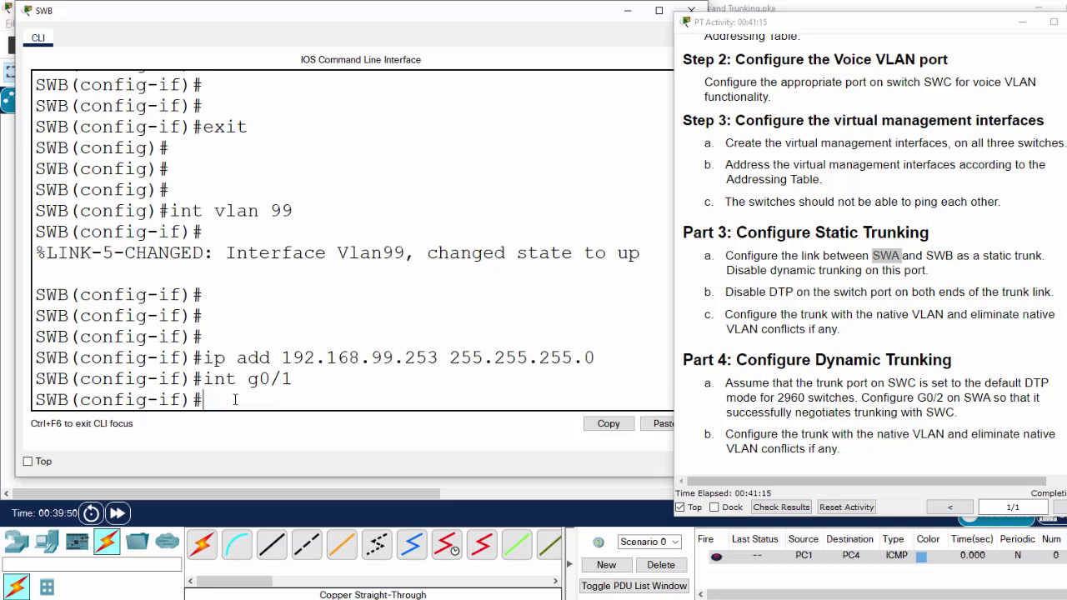
text(sw mode trunk)
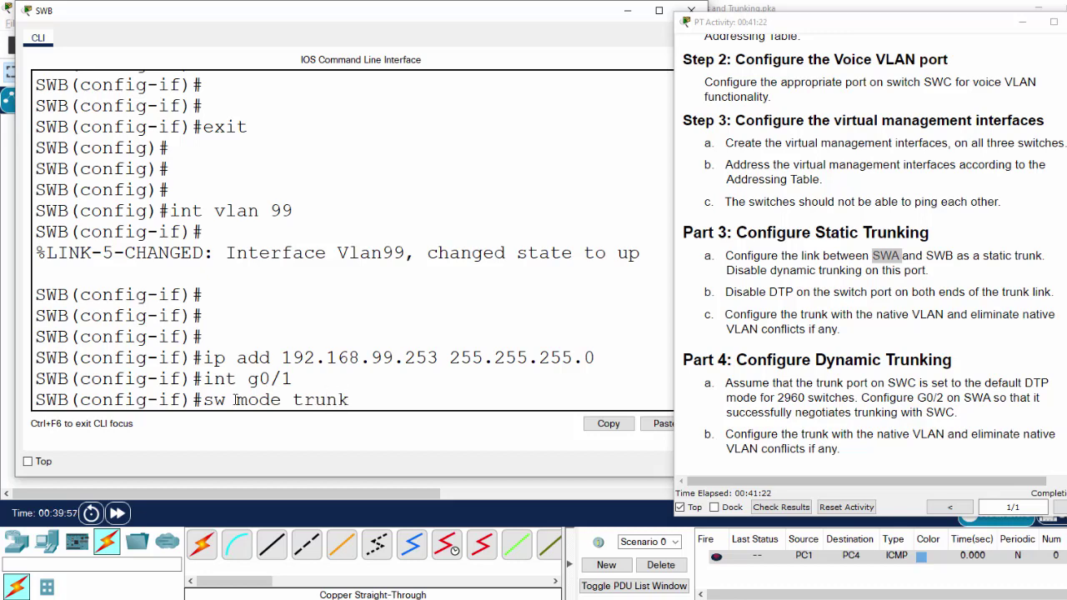
key(Return)
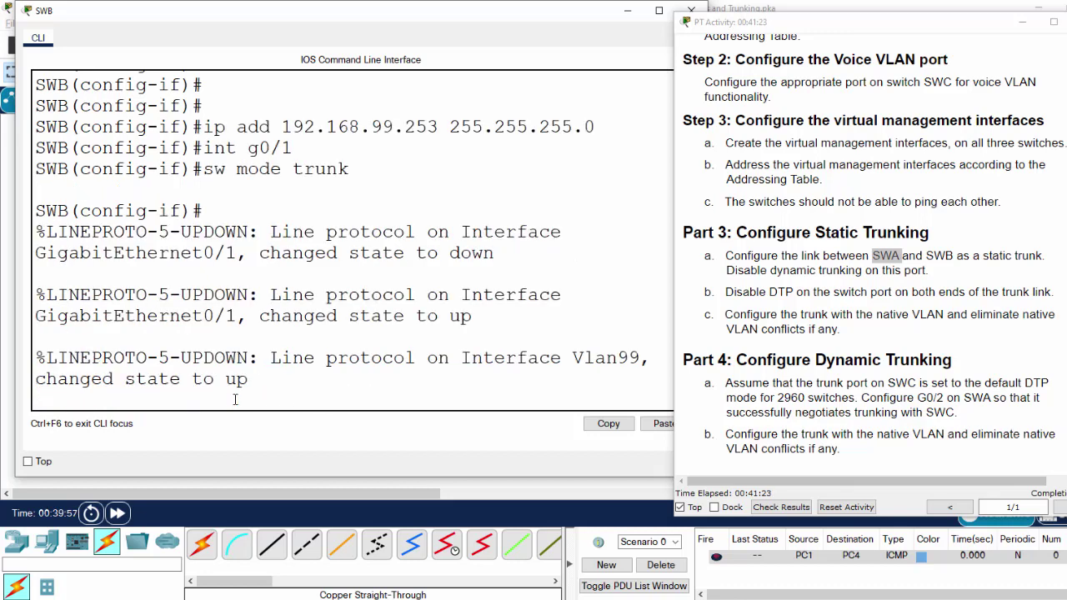
key(Return)
key(Return)
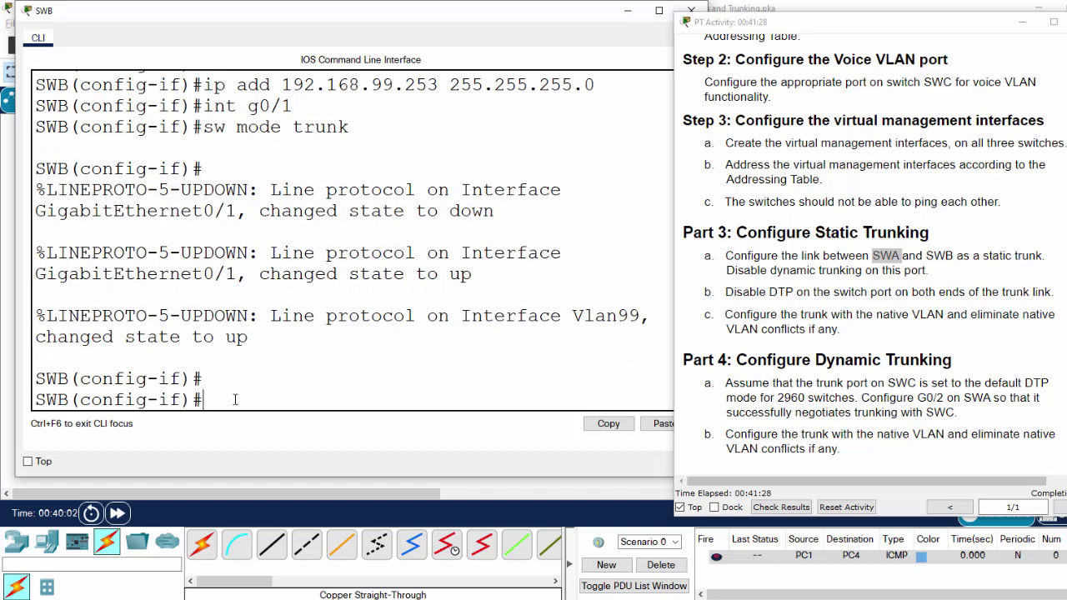
Set native VLAN 100 on SWB's G0/1 trunk and close the CLI window.
text(sw)
key(Tab)
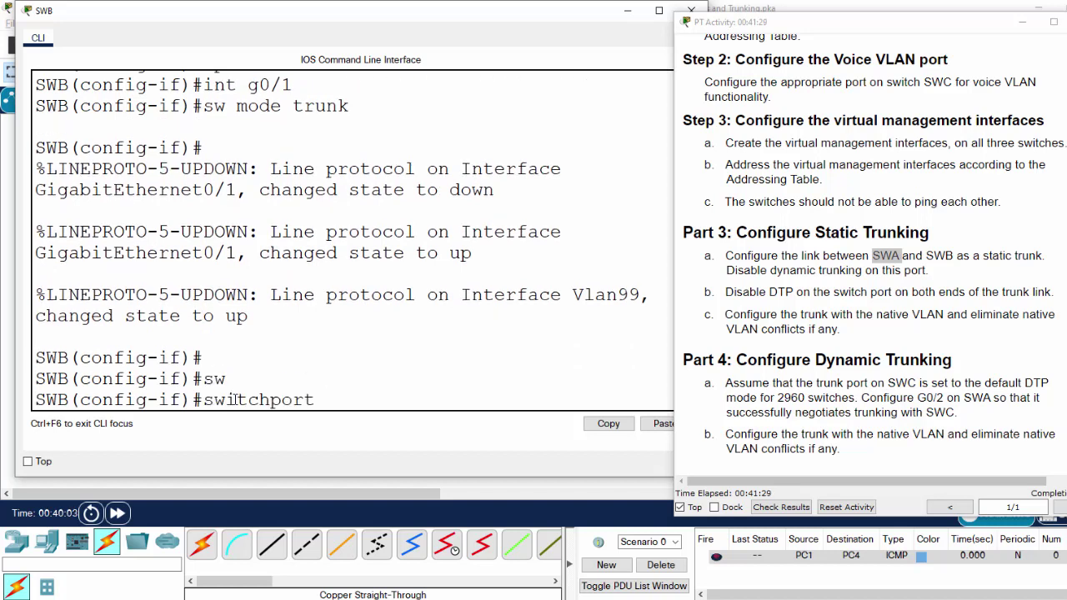
text(trunk na)
key(Tab)
text(vlan)
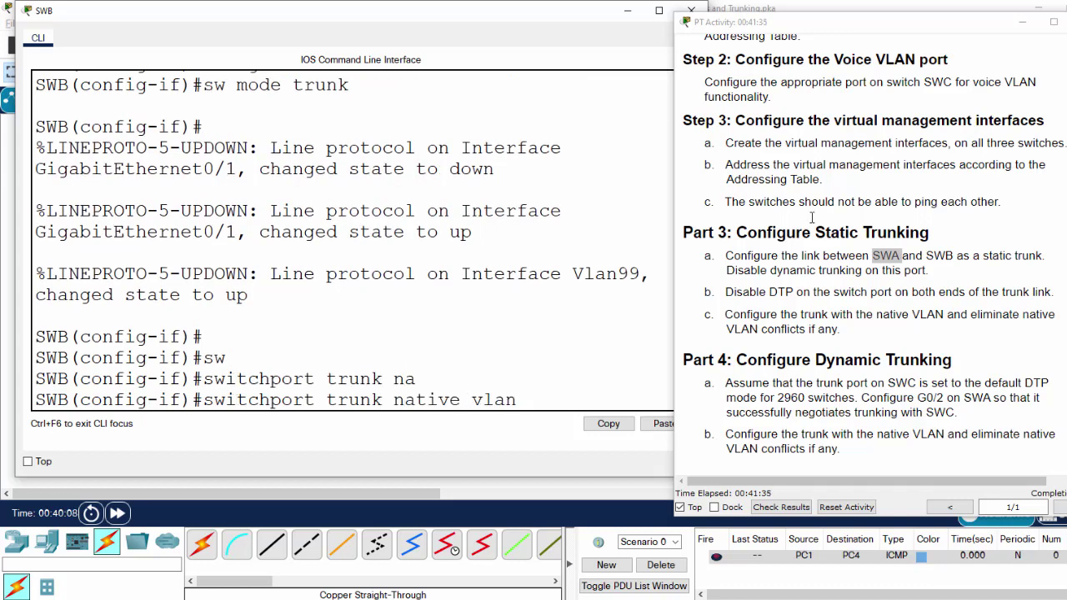
scroll(811, 217, up, 5)
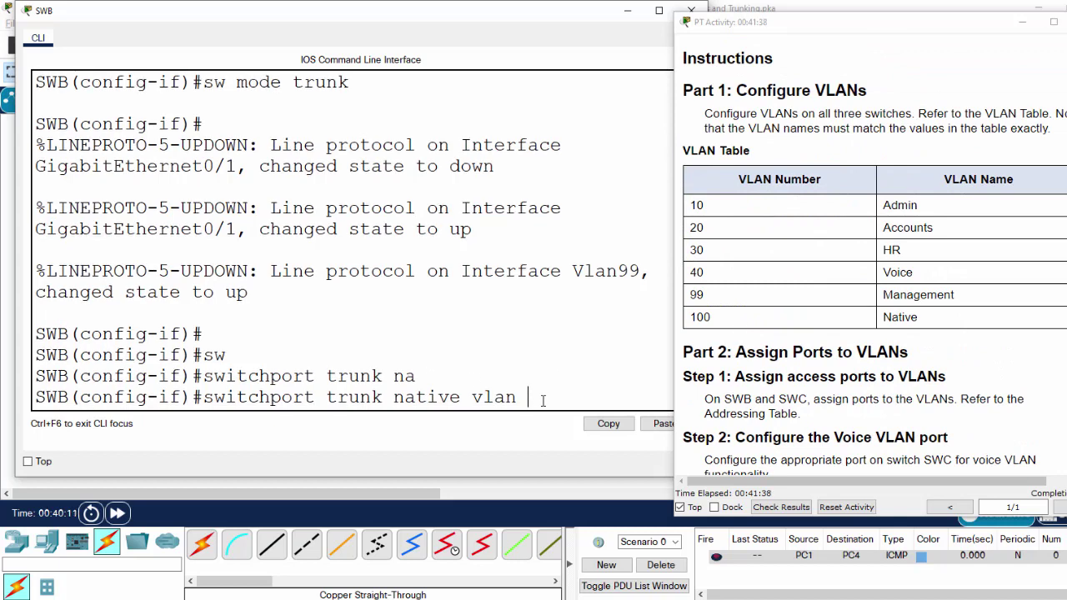
text(100)
key(Return)
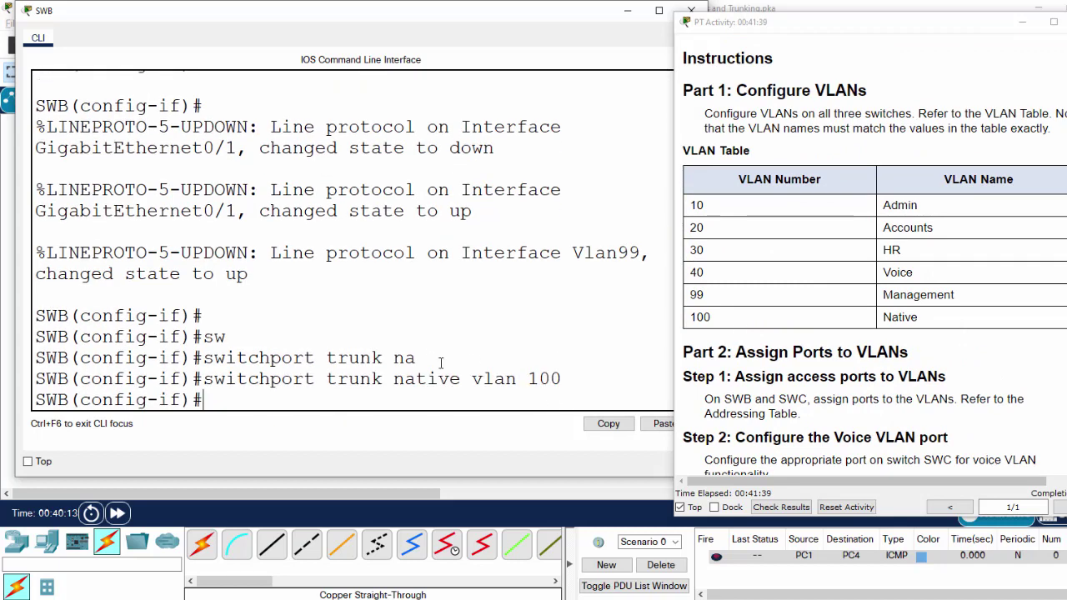
key(alt+F4)
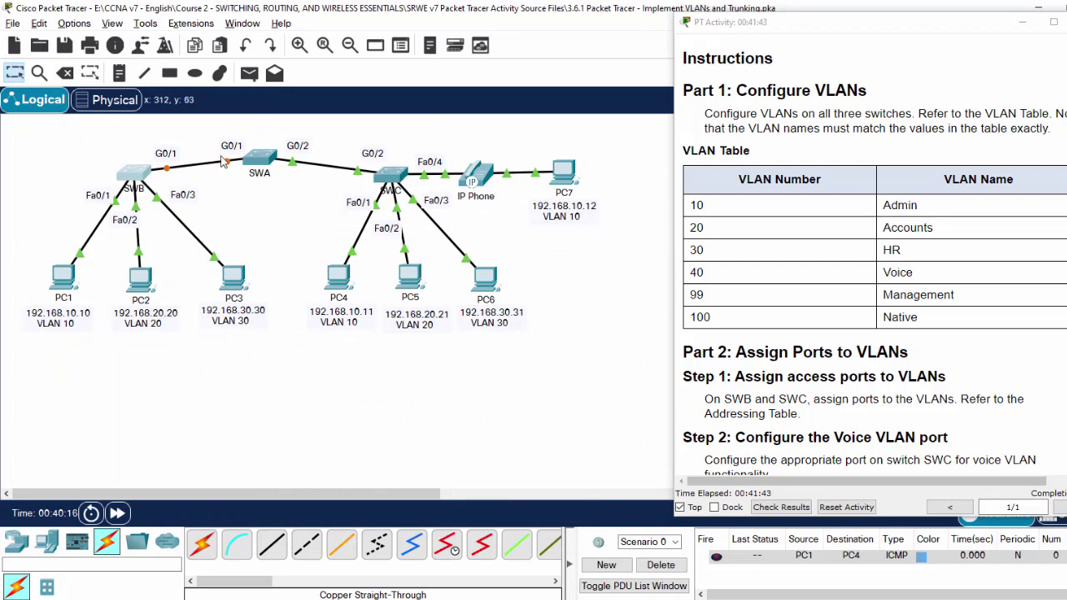
On SWA's command line, enter privileged mode and global configuration mode.
click(260, 160)
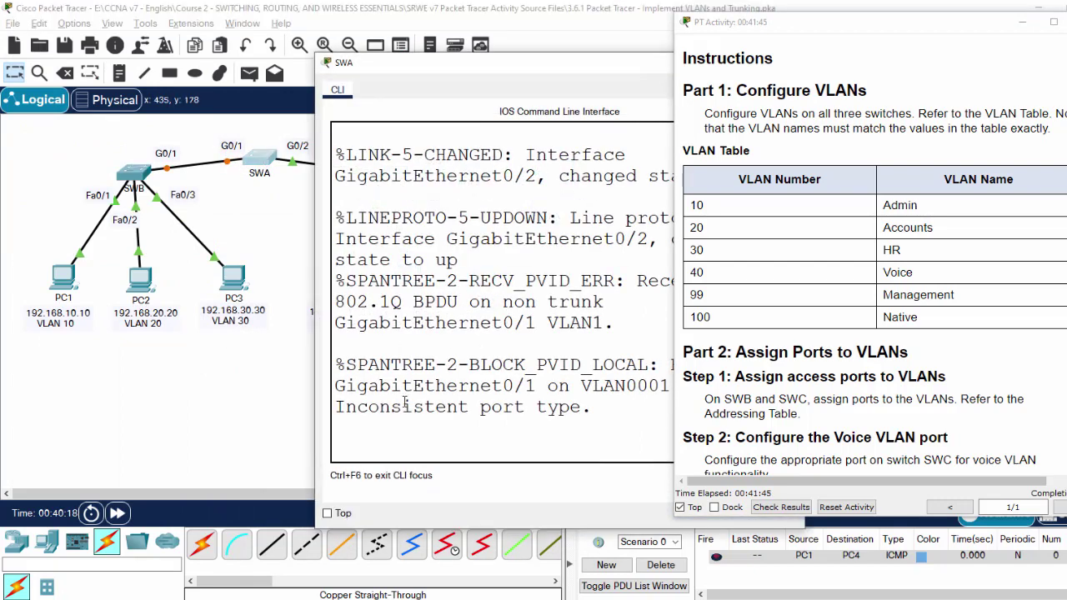
key(Return)
key(Return)
text(en)
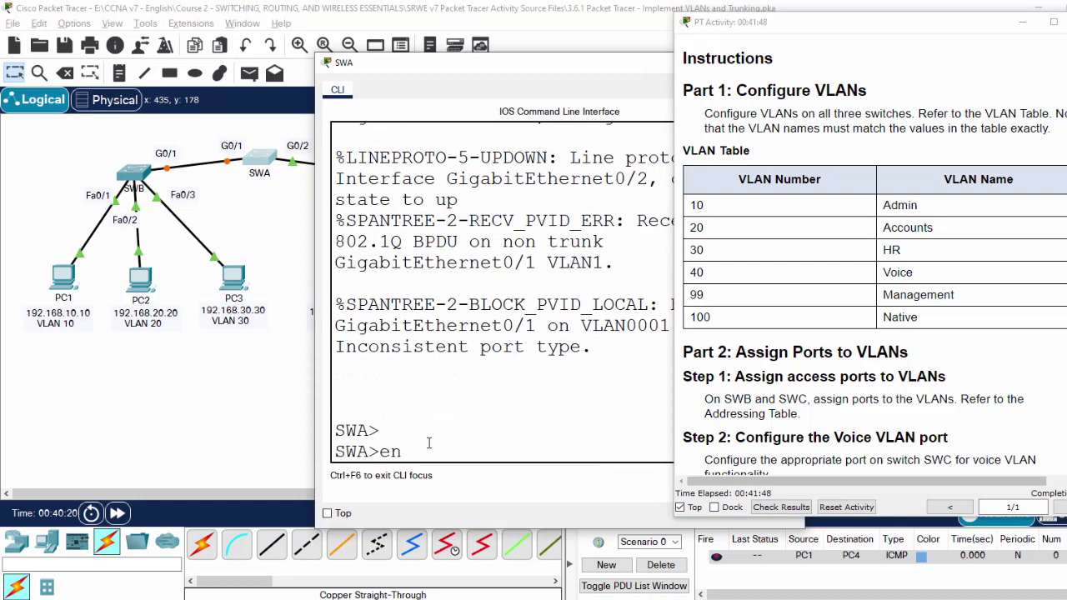
key(Return)
text(conf)
key(Return)
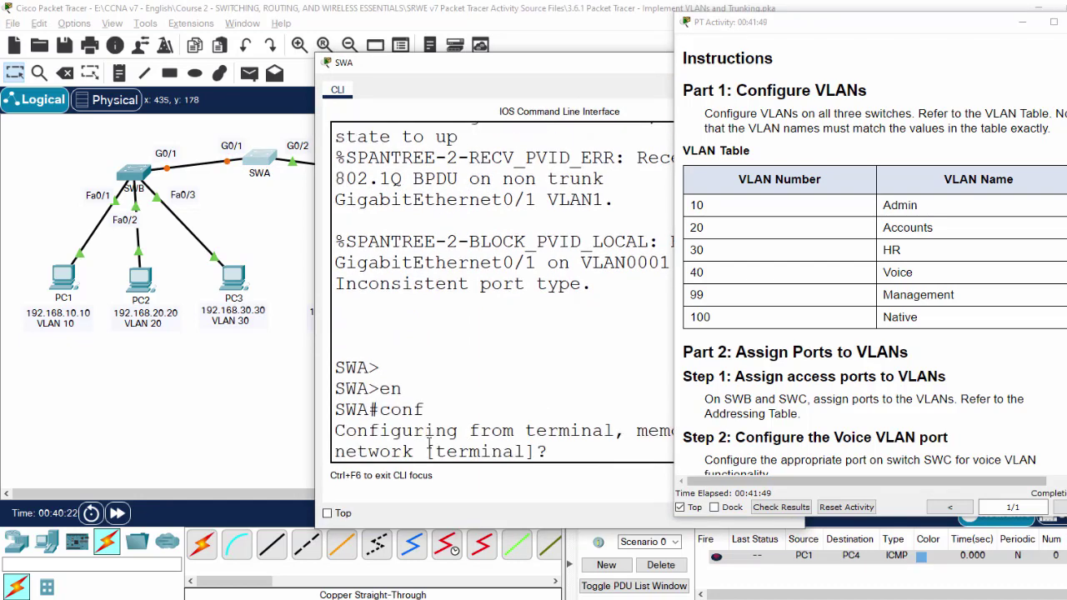
key(Return)
key(Return)
key(Return)
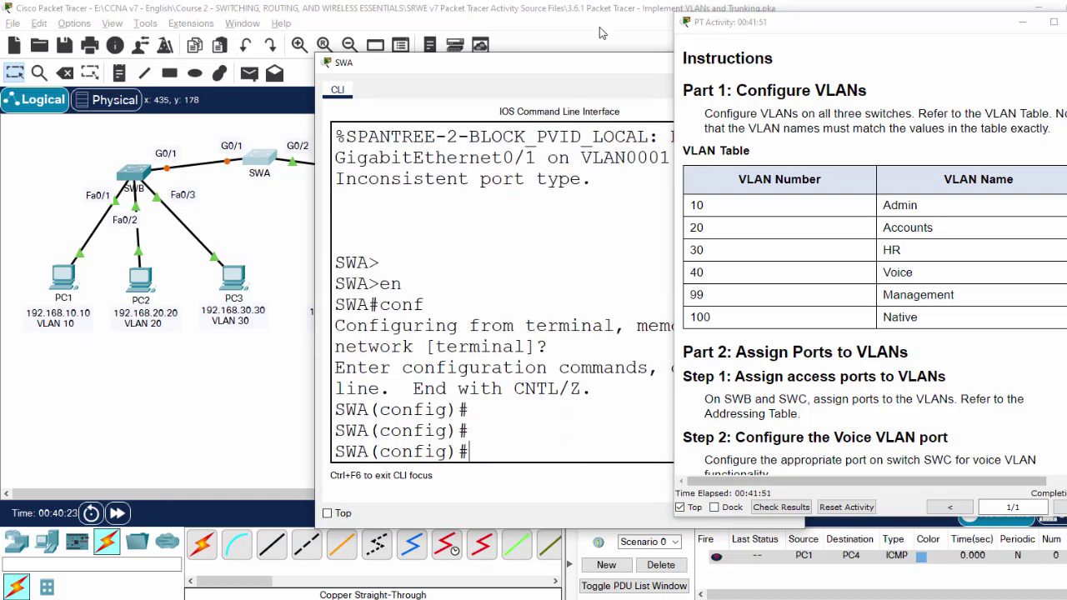
Make SWA's G0/1 a trunk with native VLAN 100 ('sw mode trunk', 'sw t na vl 100').
drag(561, 68, 359, 30)
text(i)
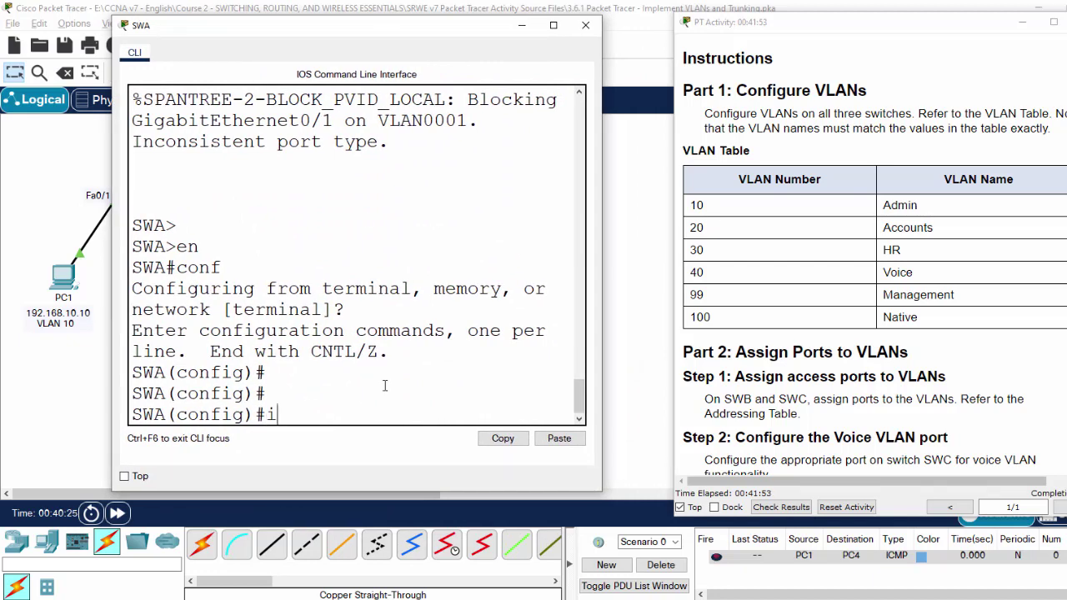
text(nt g0)
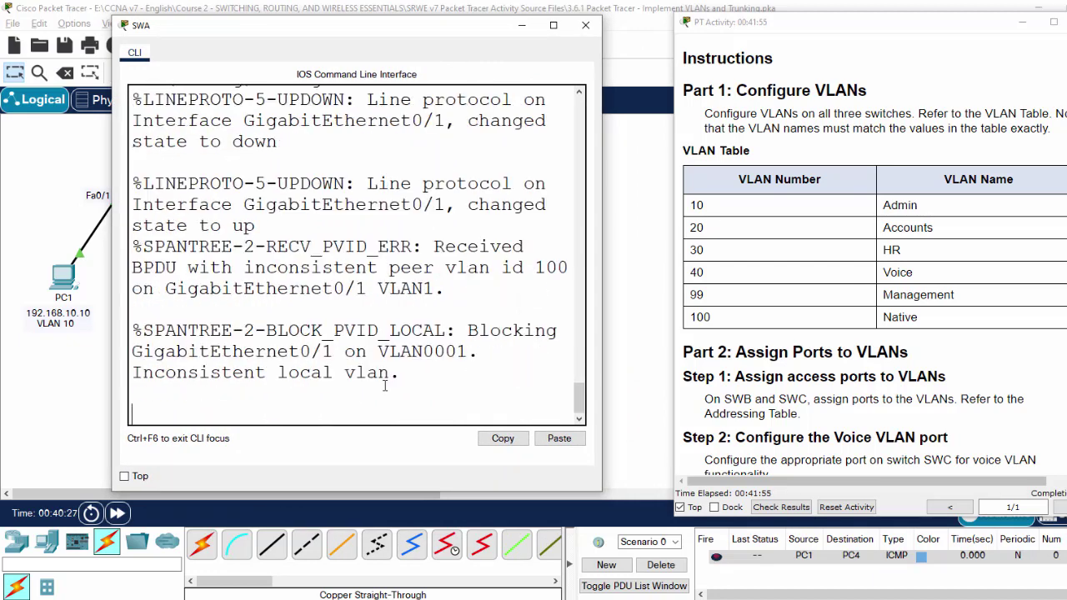
text(/)
key(Return)
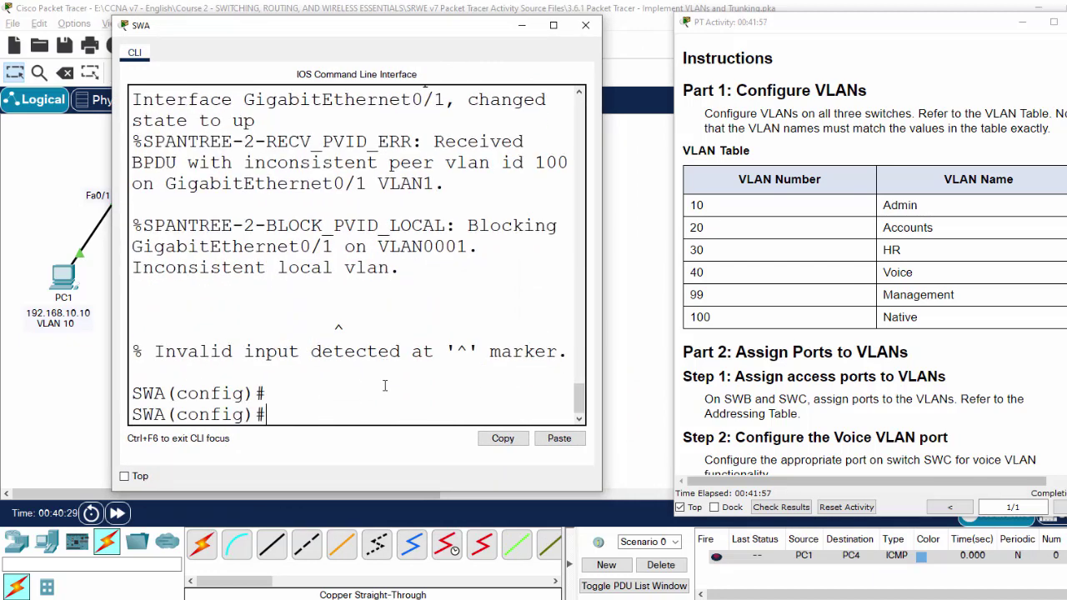
text(int g0/1)
key(Return)
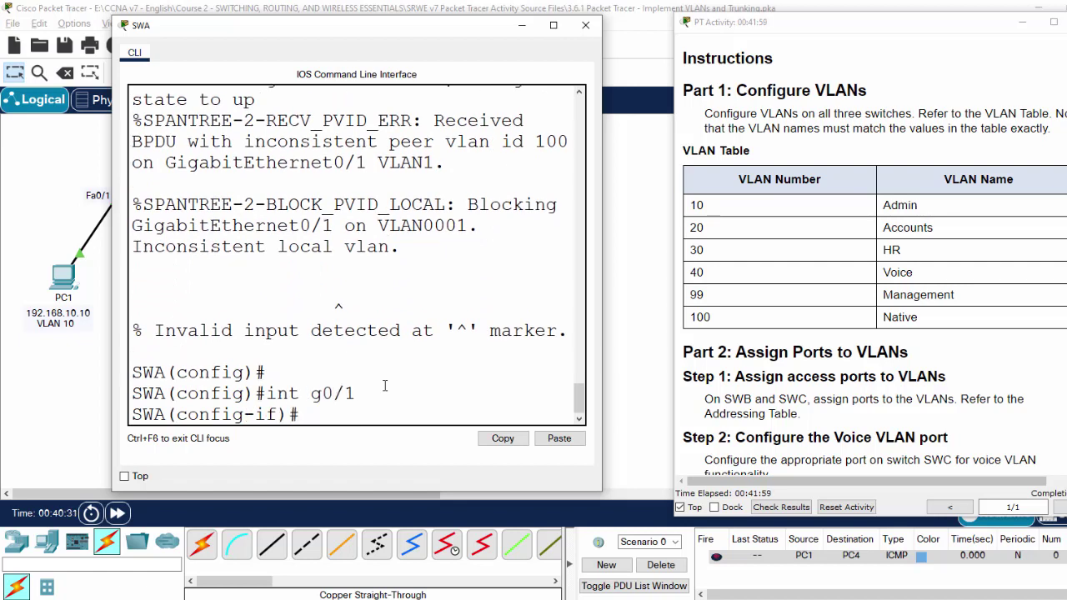
text(sw mode trun)
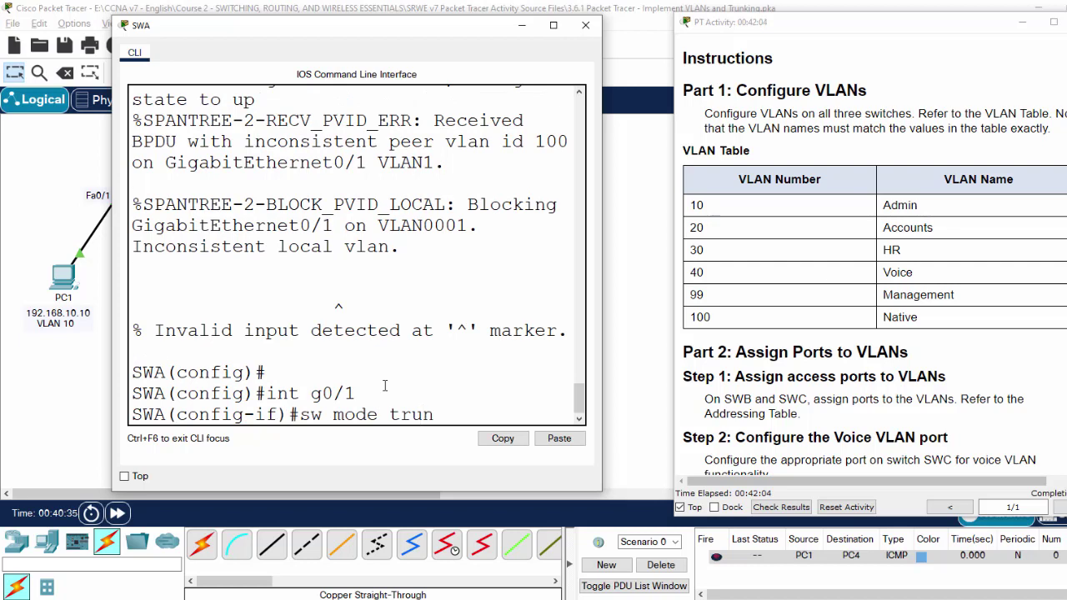
text(k)
key(Return)
text(sw)
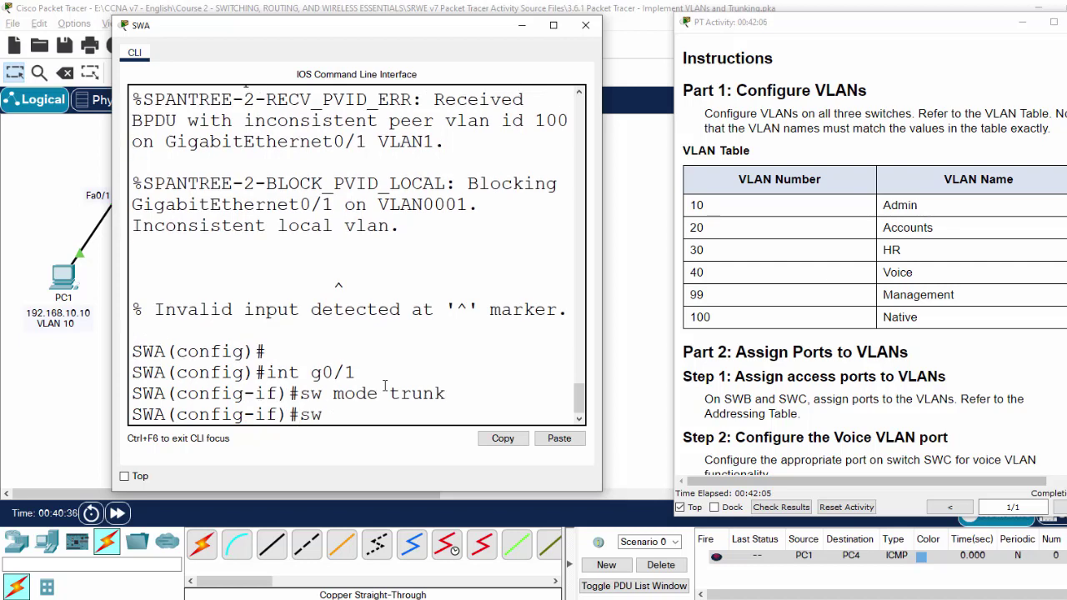
text( t na vl 100)
key(Return)
key(Return)
key(Return)
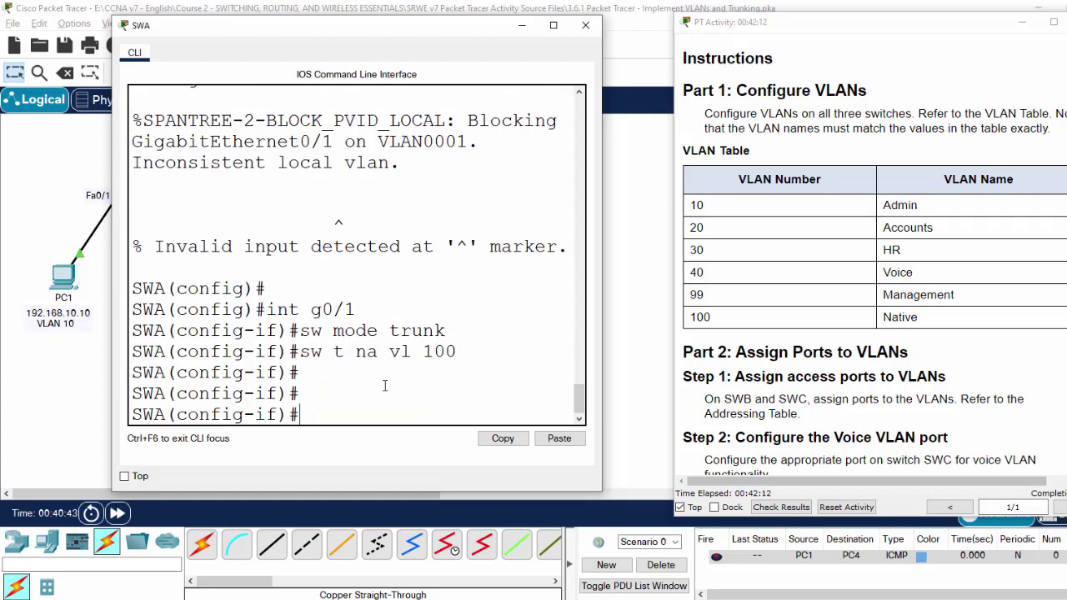
Review the VLAN0100 consistency-restored message and the earlier VLAN0001 blocking message.
scroll(385, 386, up, 2)
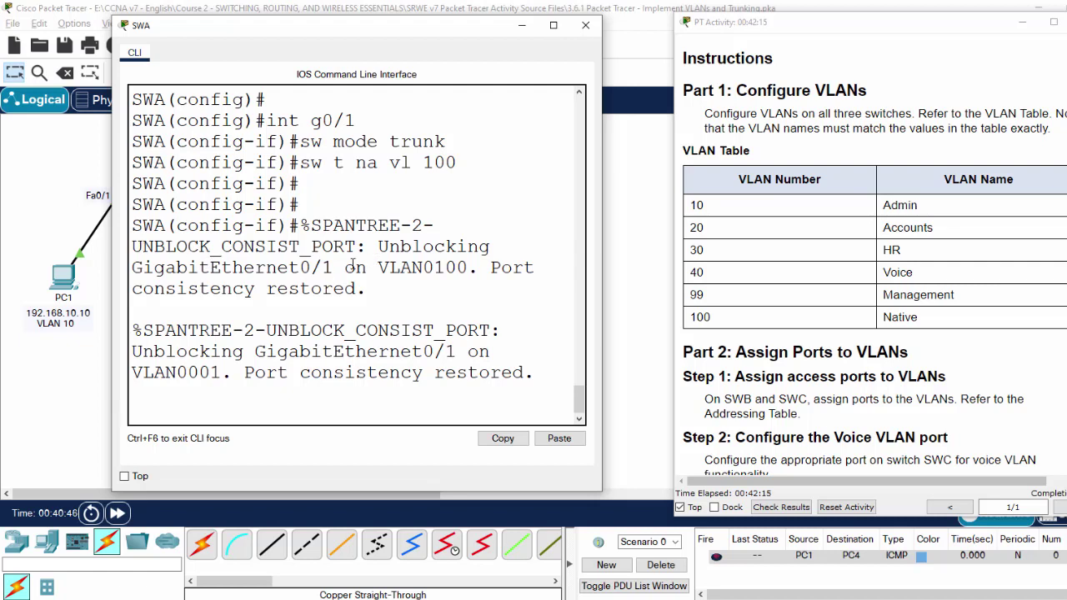
drag(378, 248, 428, 286)
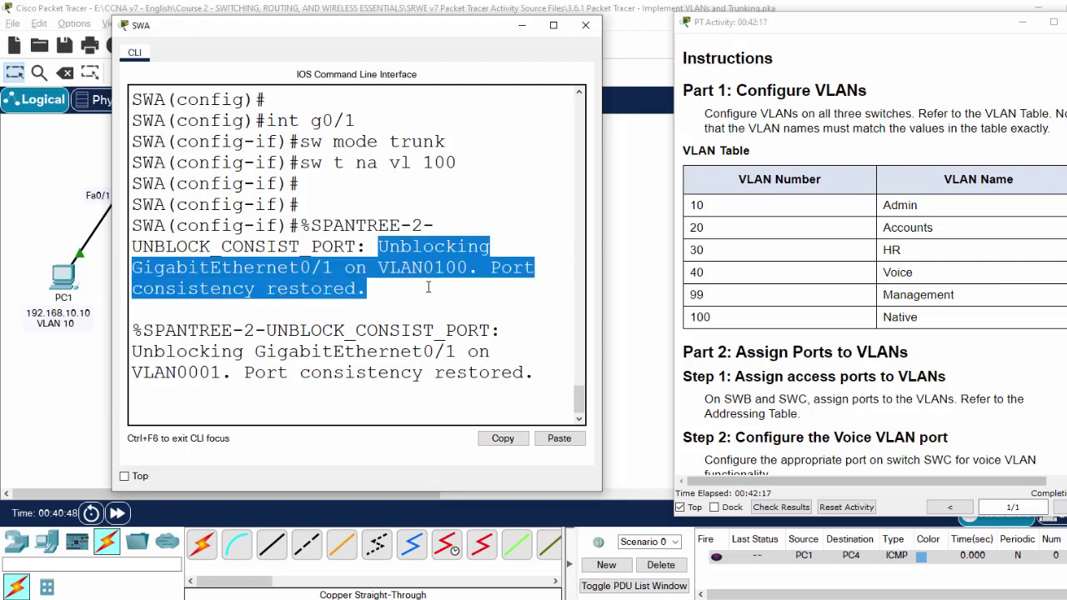
click(429, 287)
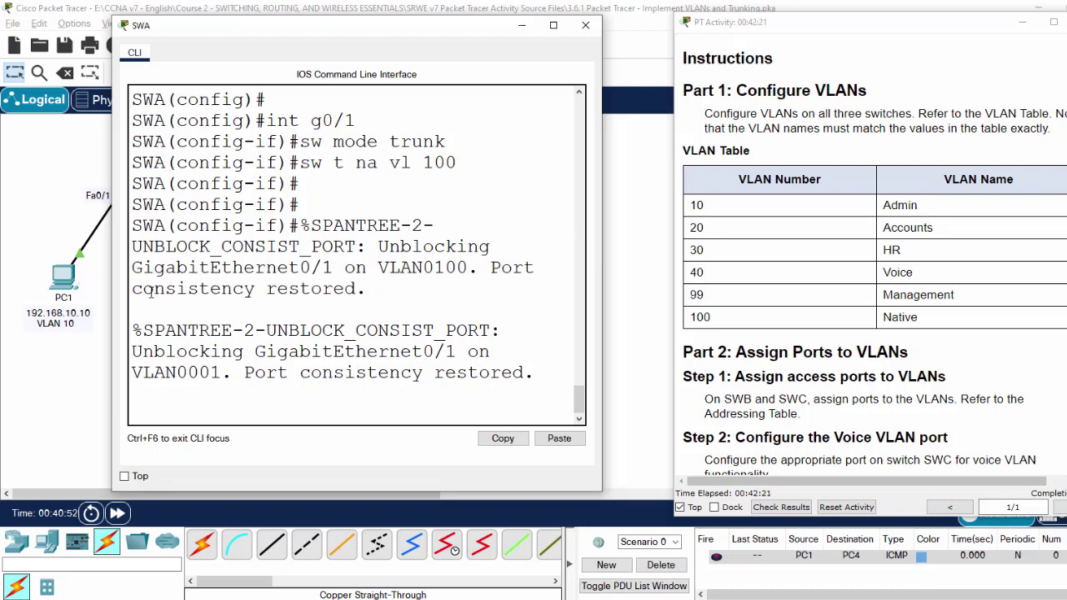
drag(153, 290, 382, 288)
click(437, 298)
scroll(440, 302, up, 5)
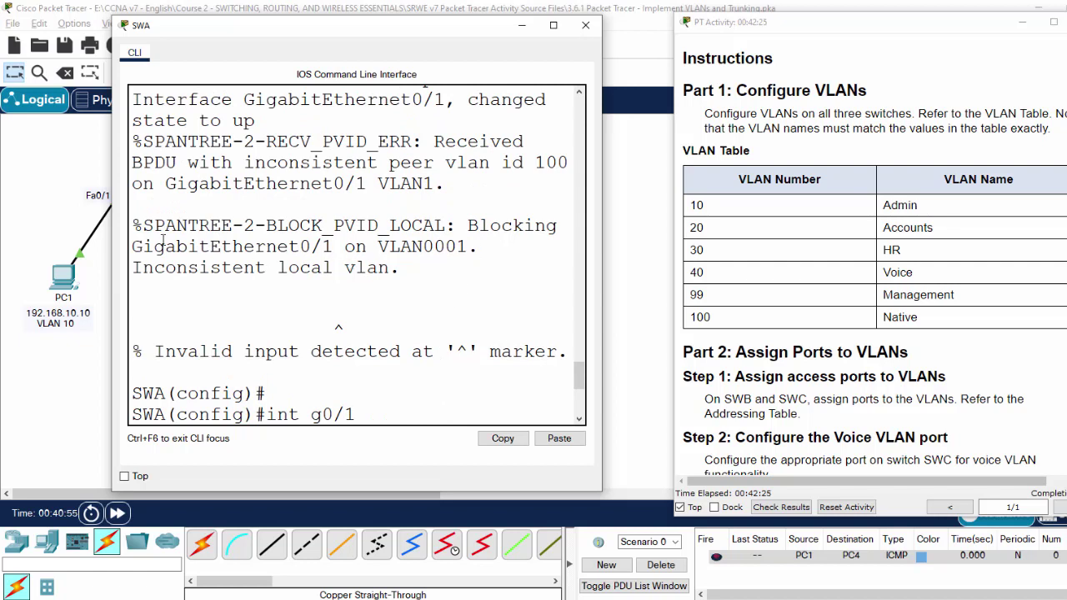
scroll(213, 246, up, 1)
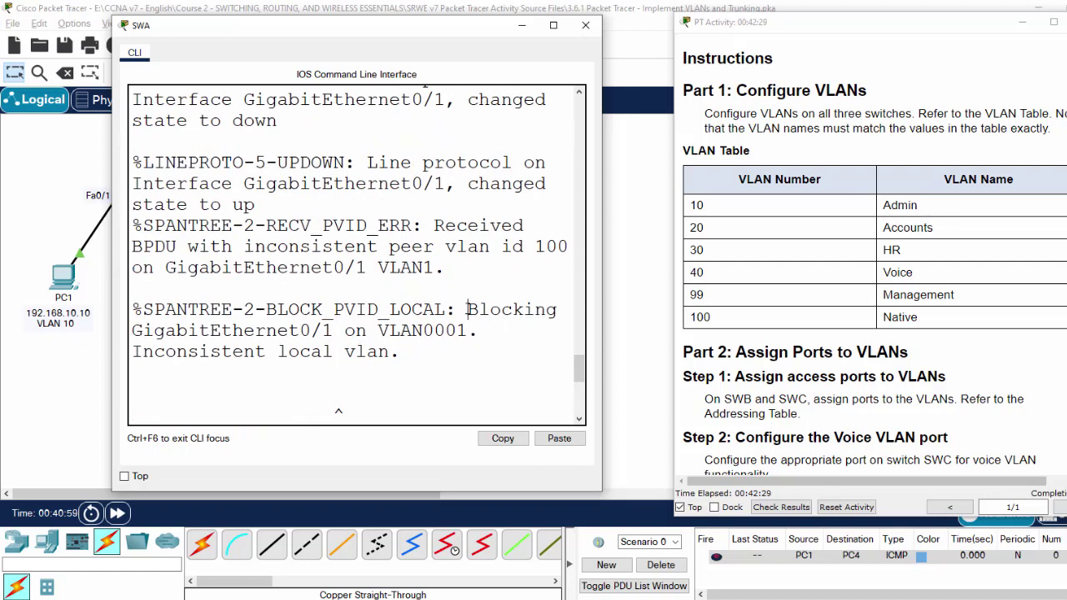
drag(467, 310, 338, 336)
drag(149, 354, 336, 353)
scroll(457, 338, down, 5)
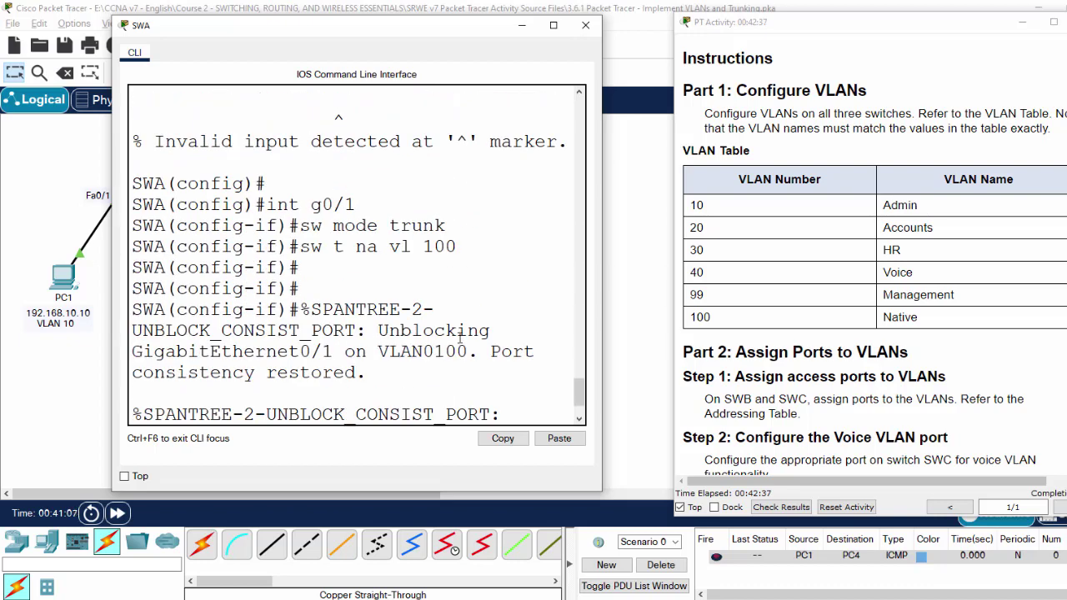
key(Return)
key(Return)
key(Return)
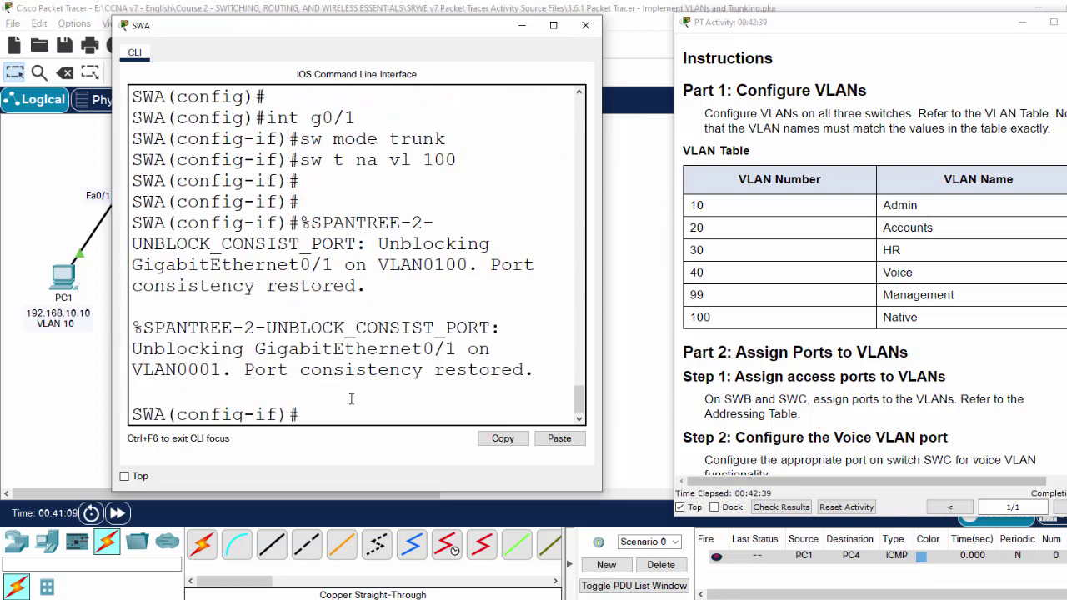
scroll(885, 352, down, 2)
scroll(885, 352, down, 2)
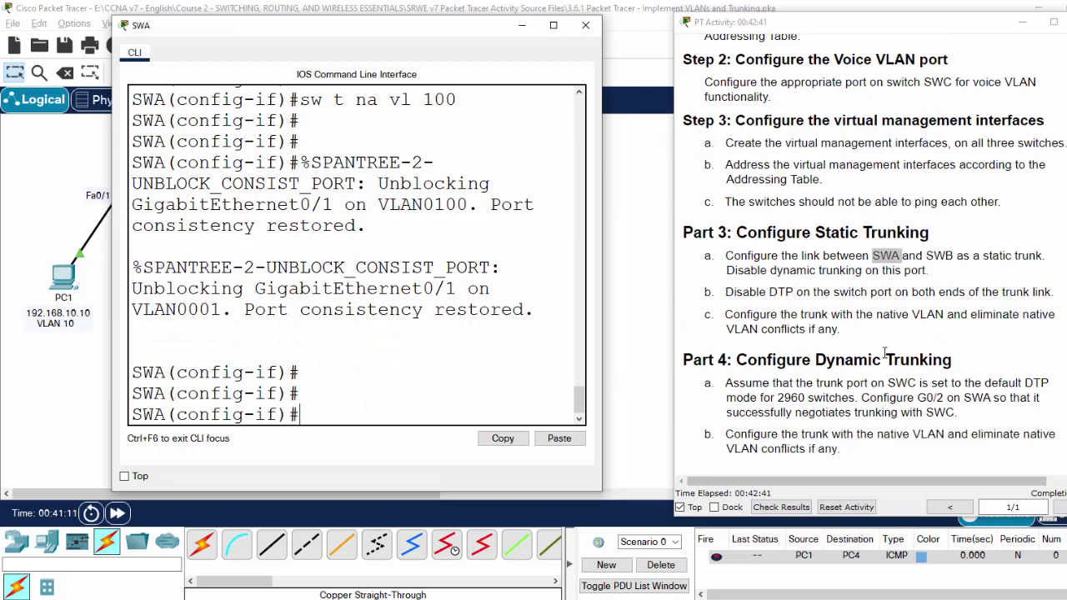
Following the disable-DTP instruction, enter 'switchport nonegotiate' on SWA's G0/1.
click(739, 294)
drag(725, 293, 1037, 292)
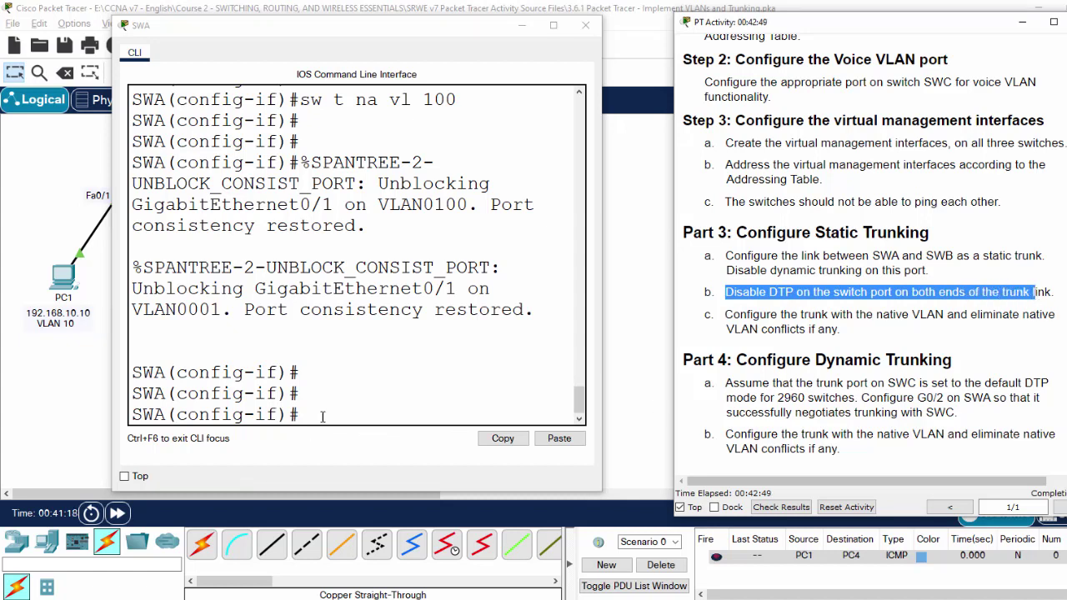
click(333, 413)
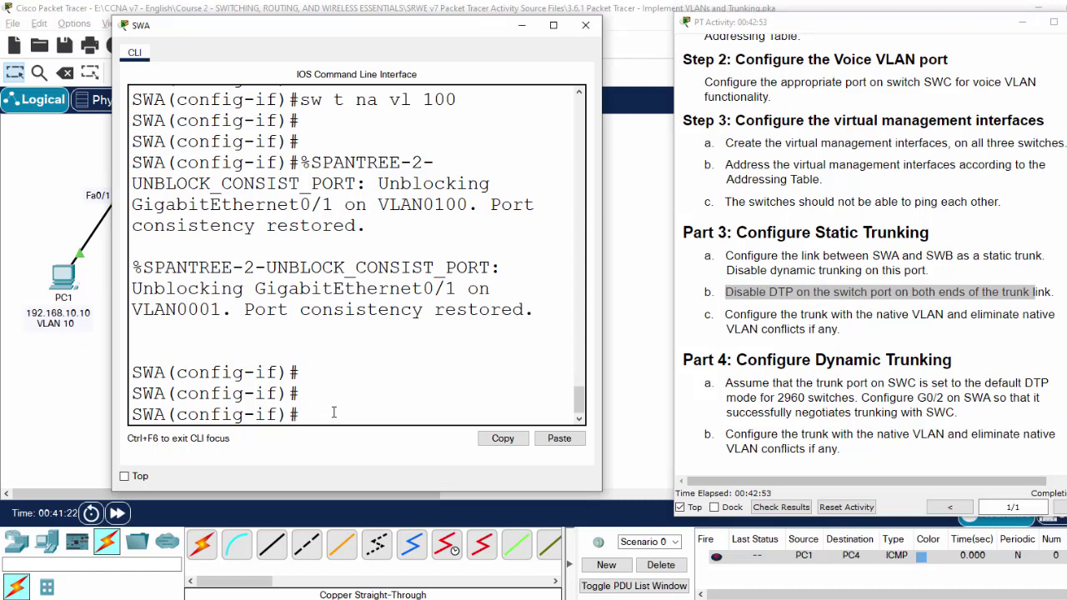
text(sw)
key(Tab)
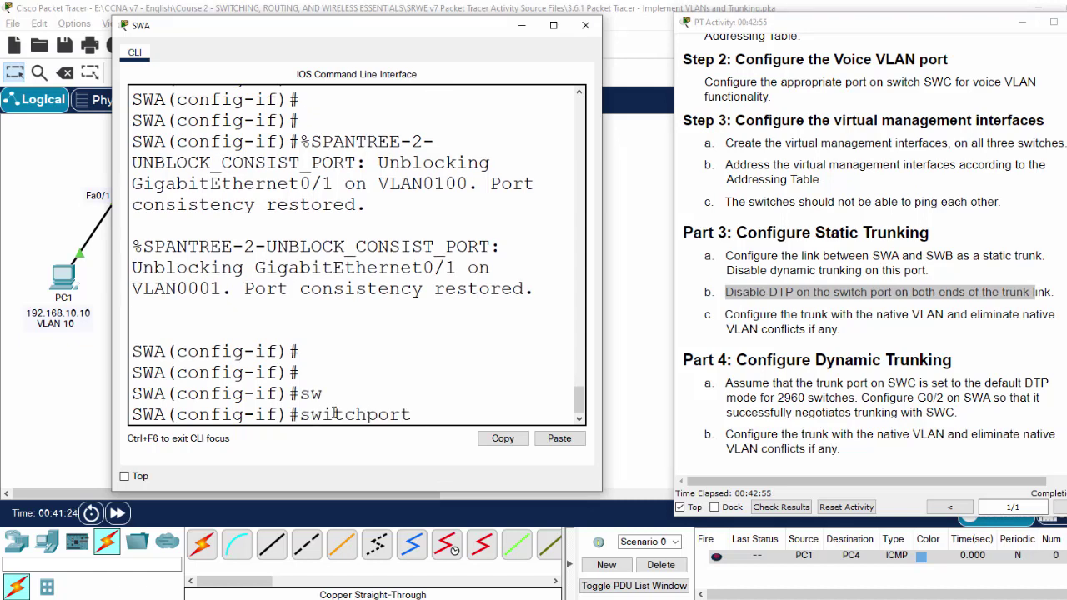
text(non)
key(Tab)
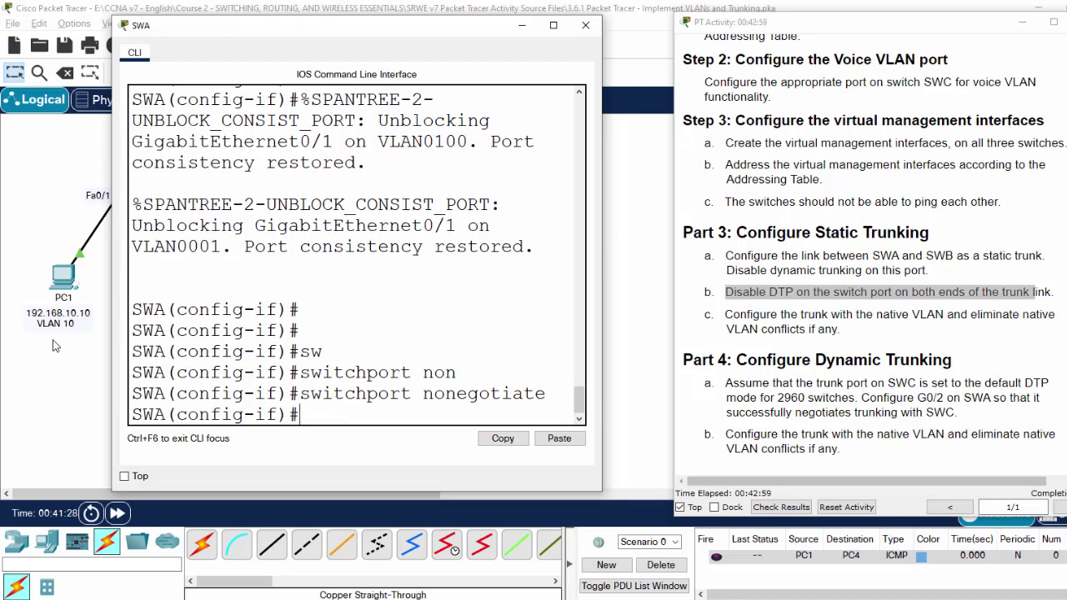
click(58, 366)
Enter 'switchport nonegotiate' on SWB's G0/1, then check the native VLAN trunk instruction.
click(265, 142)
click(260, 400)
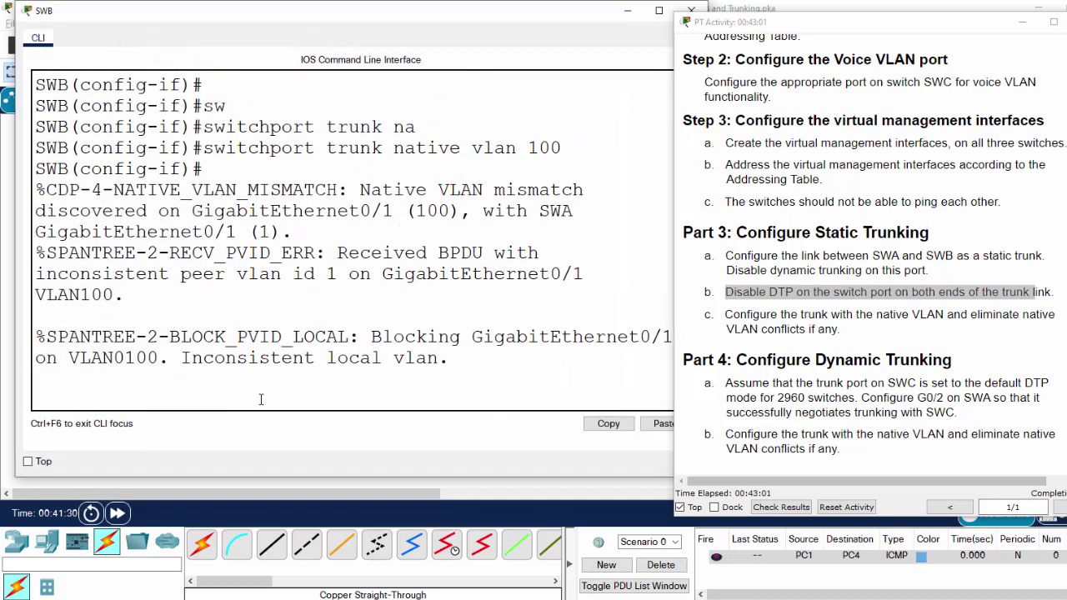
key(Return)
key(Return)
text(sw)
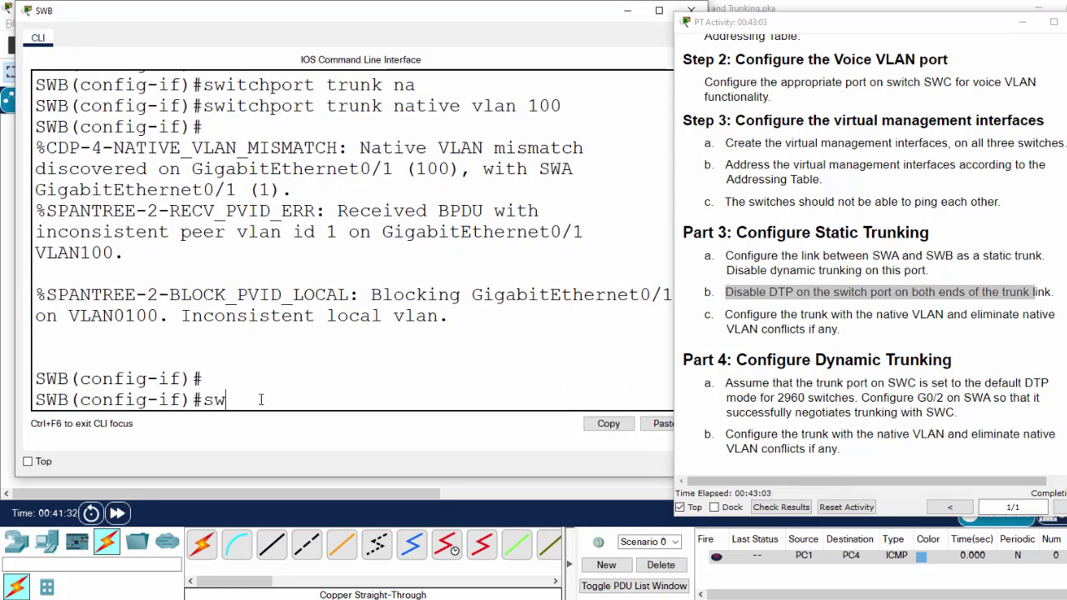
text( non)
key(Tab)
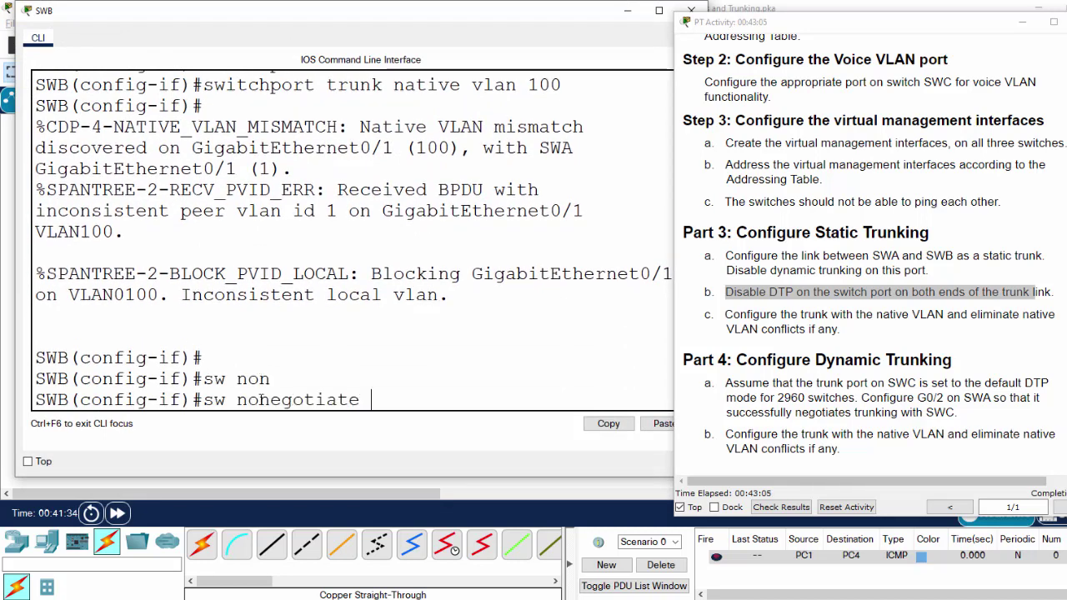
key(Return)
click(806, 367)
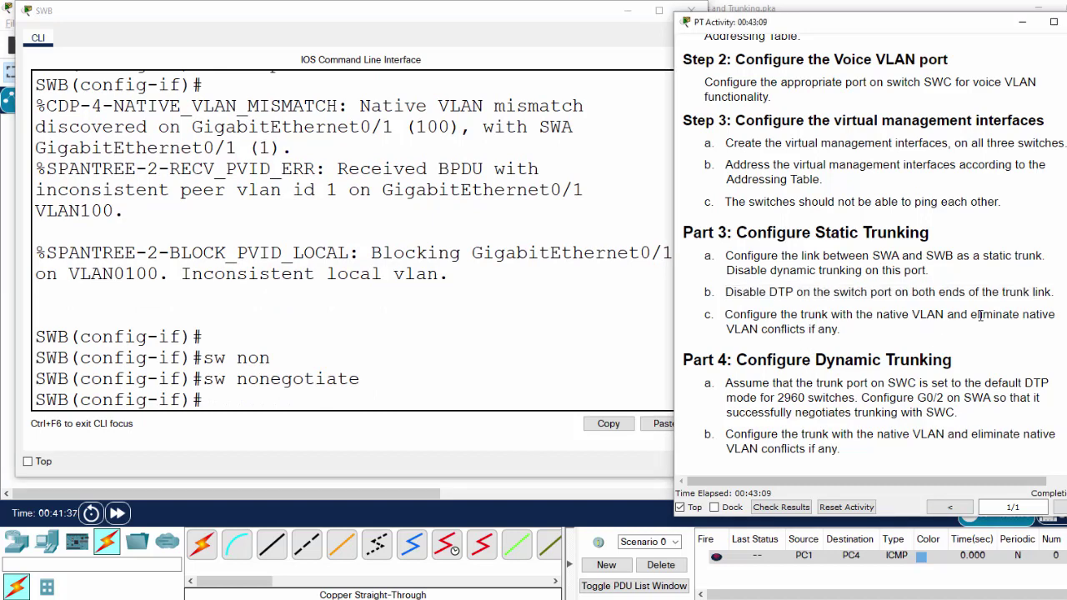
drag(748, 315, 1048, 330)
click(954, 335)
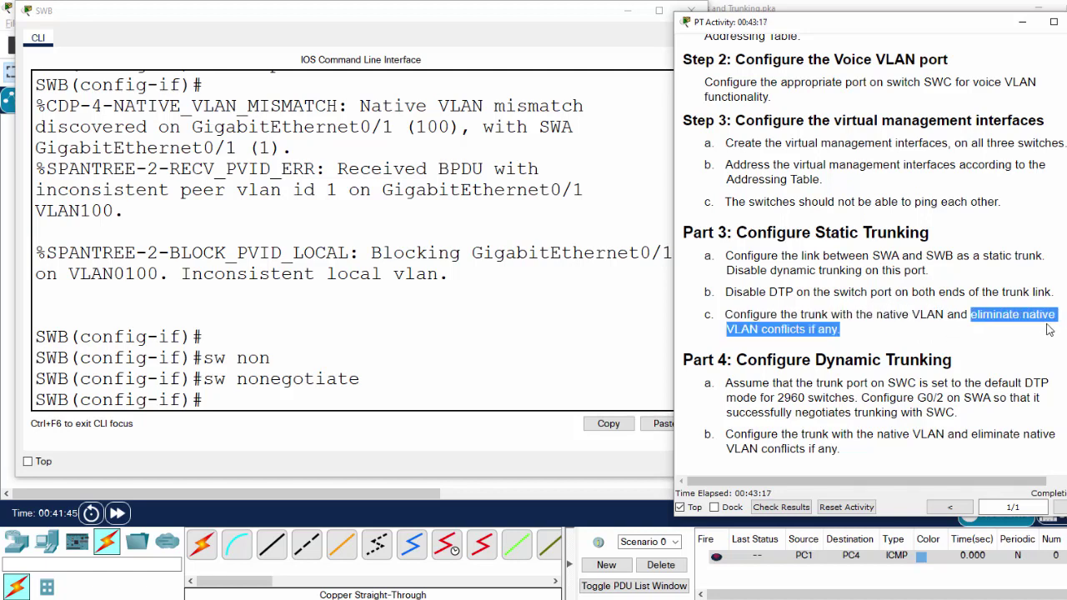
click(842, 332)
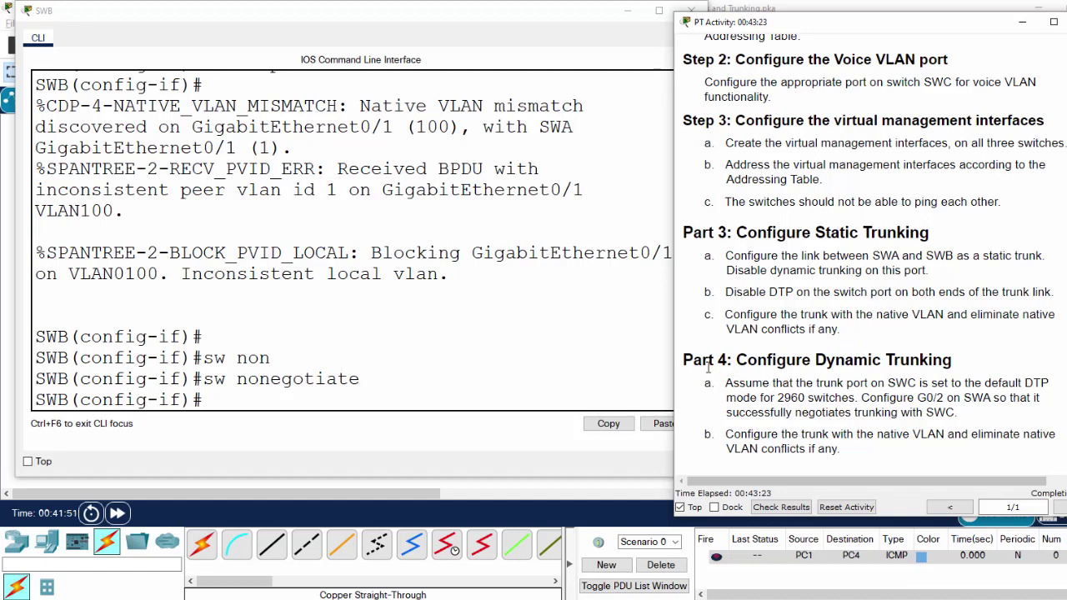
drag(748, 359, 956, 366)
click(855, 432)
drag(887, 384, 920, 385)
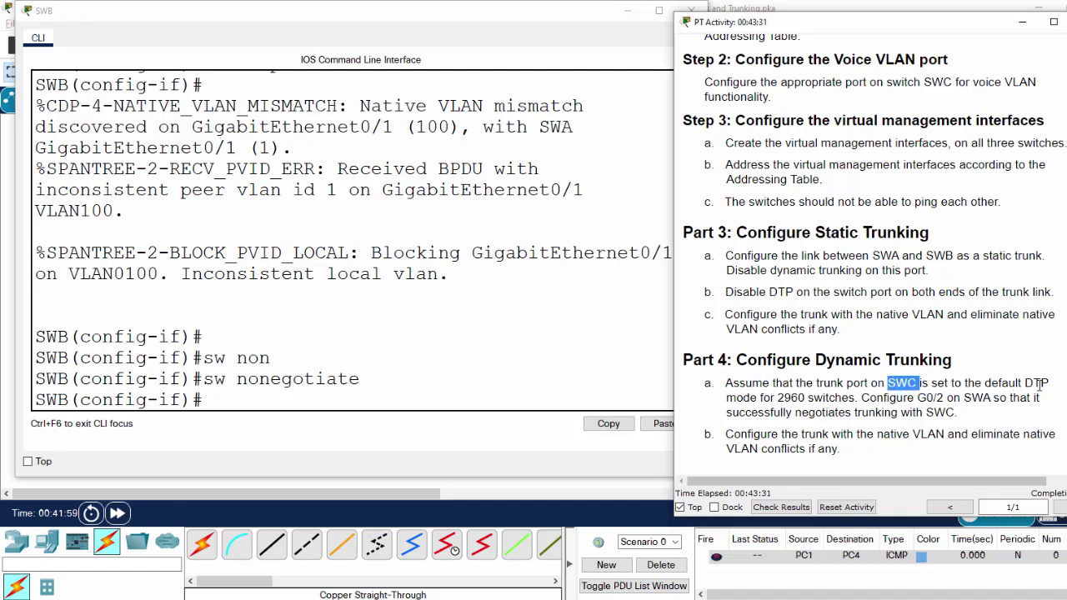
double_click(793, 401)
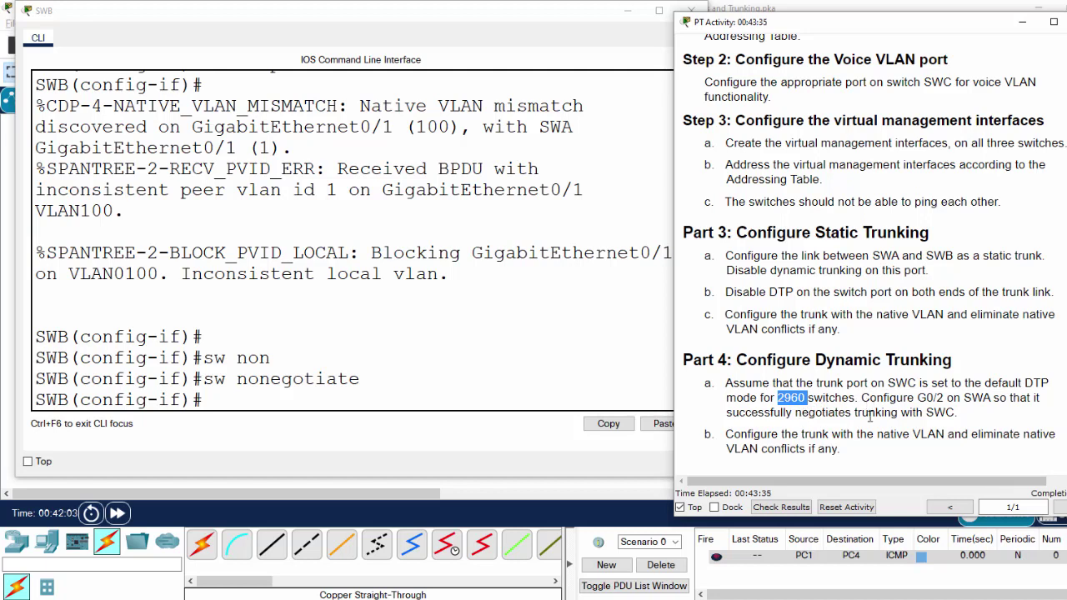
drag(862, 398, 940, 400)
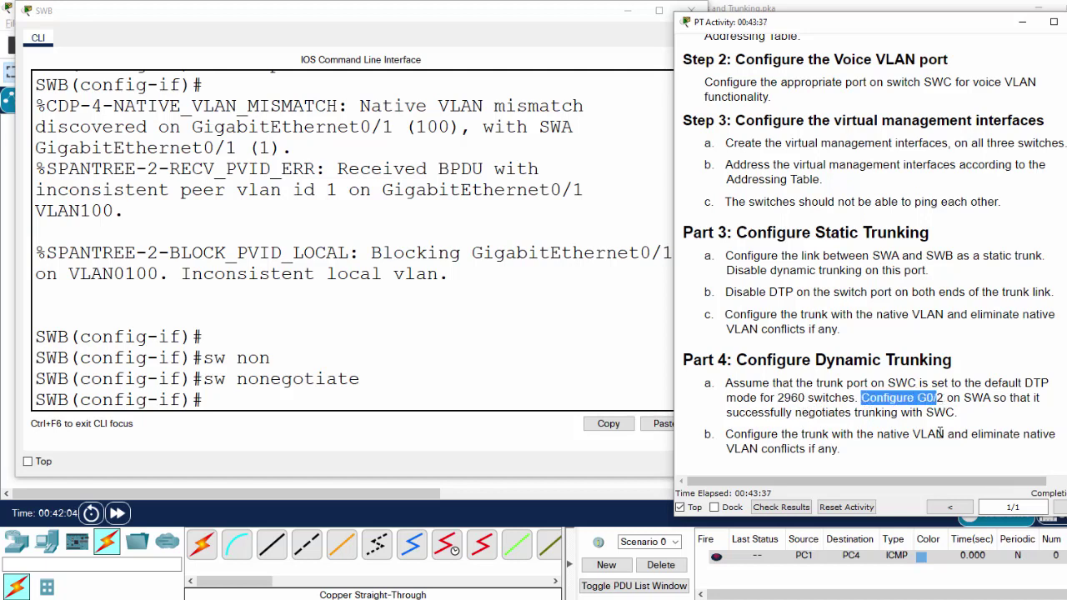
click(629, 10)
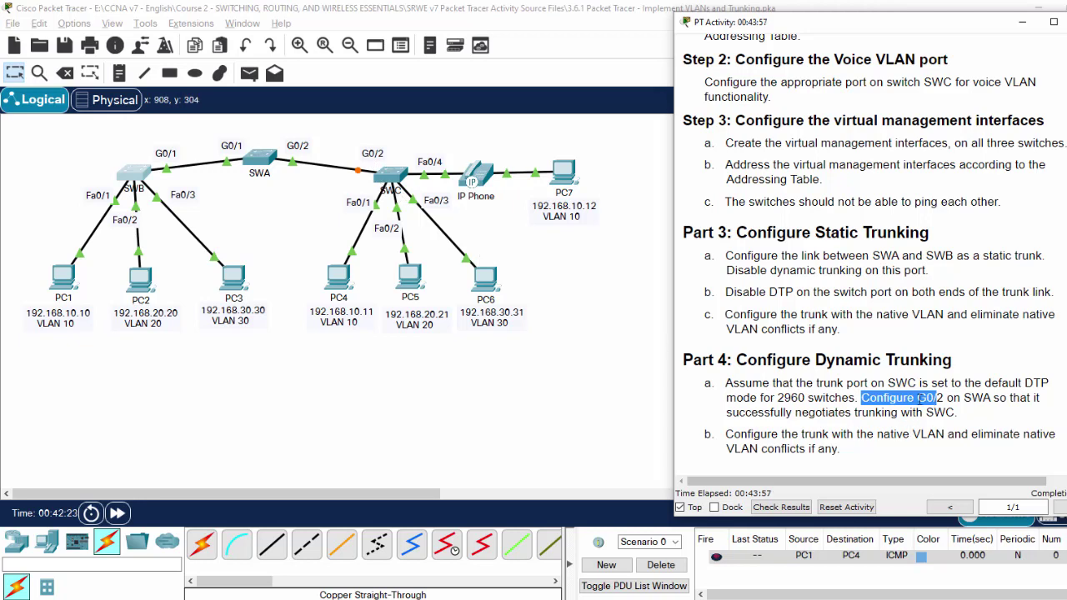
click(923, 398)
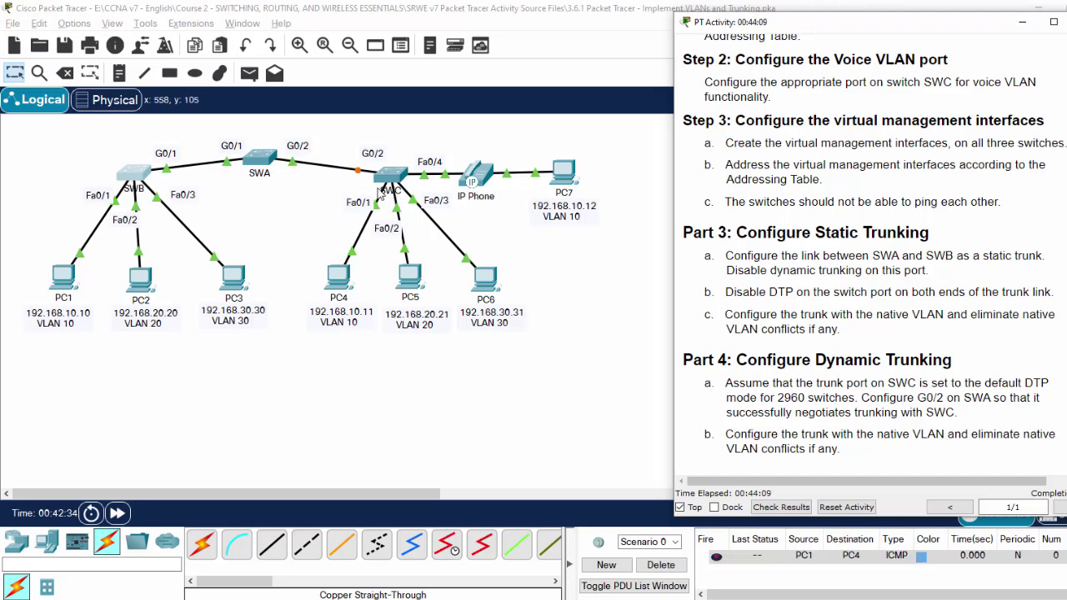
On SWA's G0/2, use CLI help to find and apply 'switchport mode dynamic auto'.
click(266, 160)
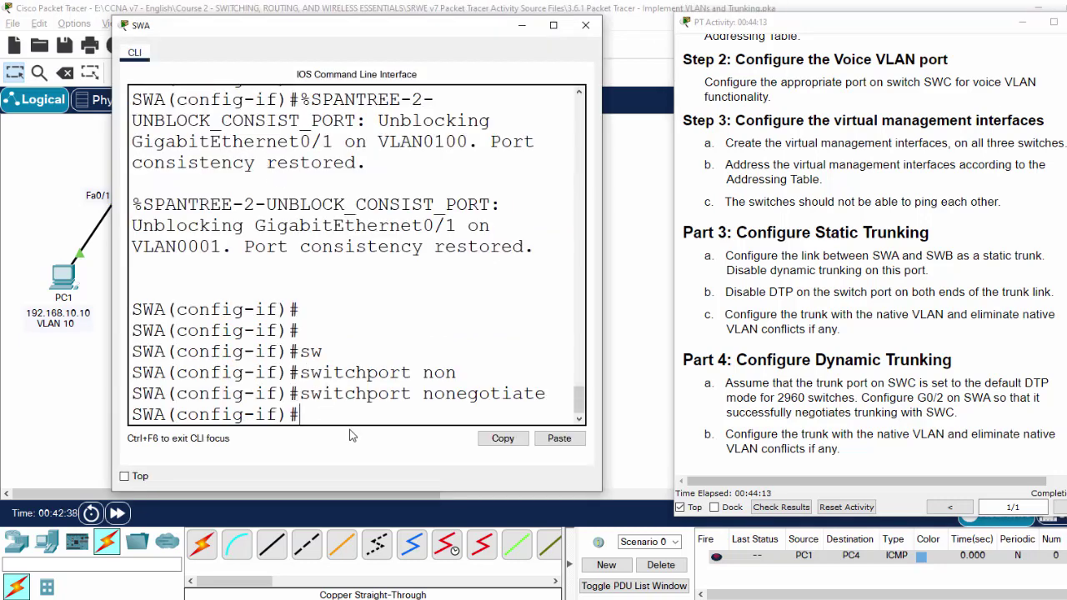
text(int g0/2)
key(Return)
text(s)
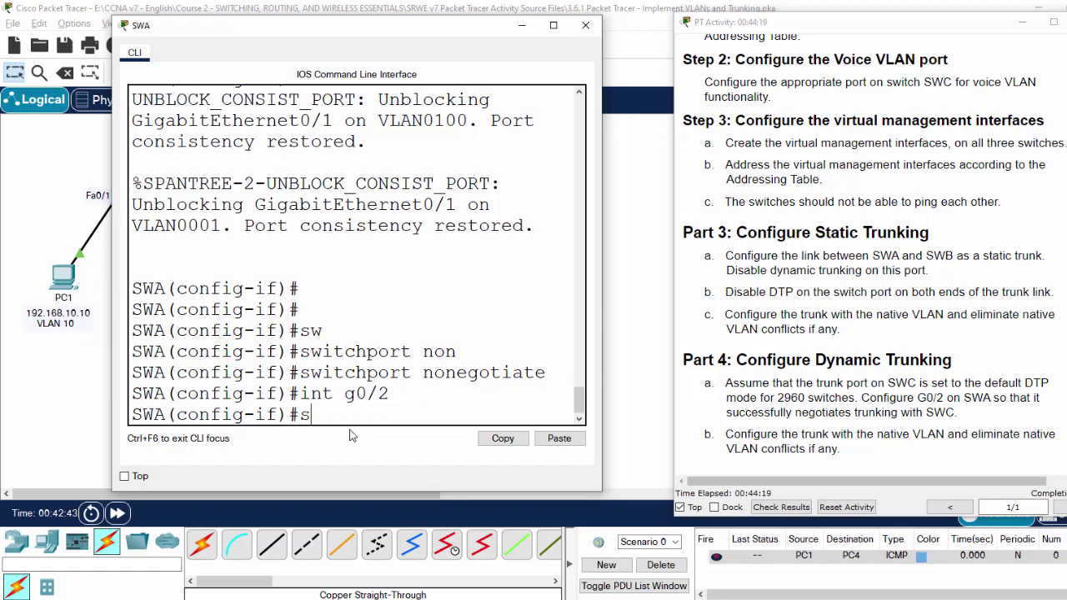
text(w)
key(Tab)
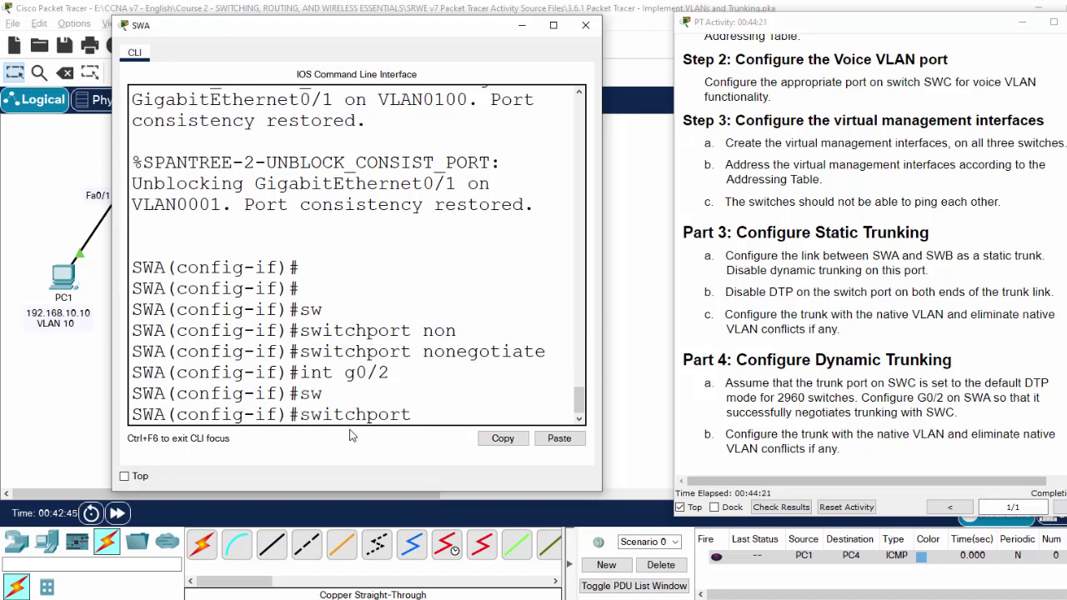
text(?)
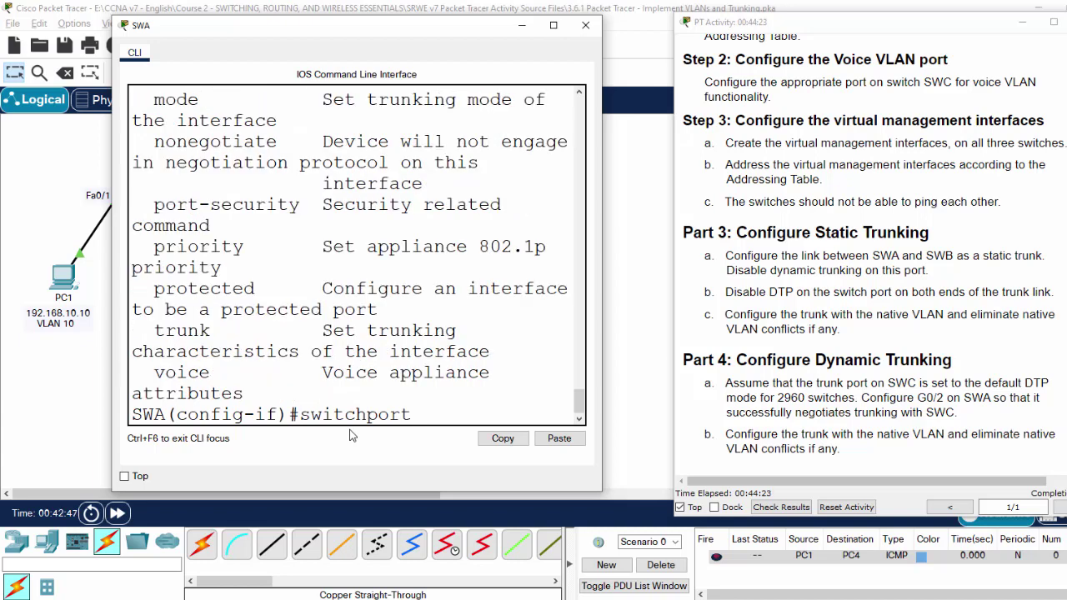
drag(605, 192, 1007, 194)
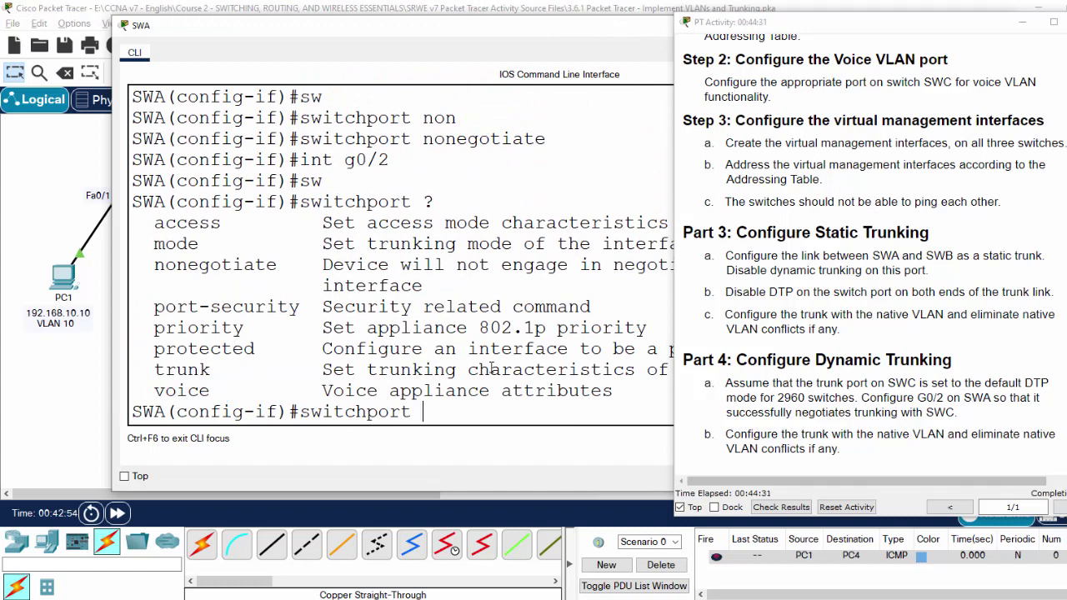
text(mode ?)
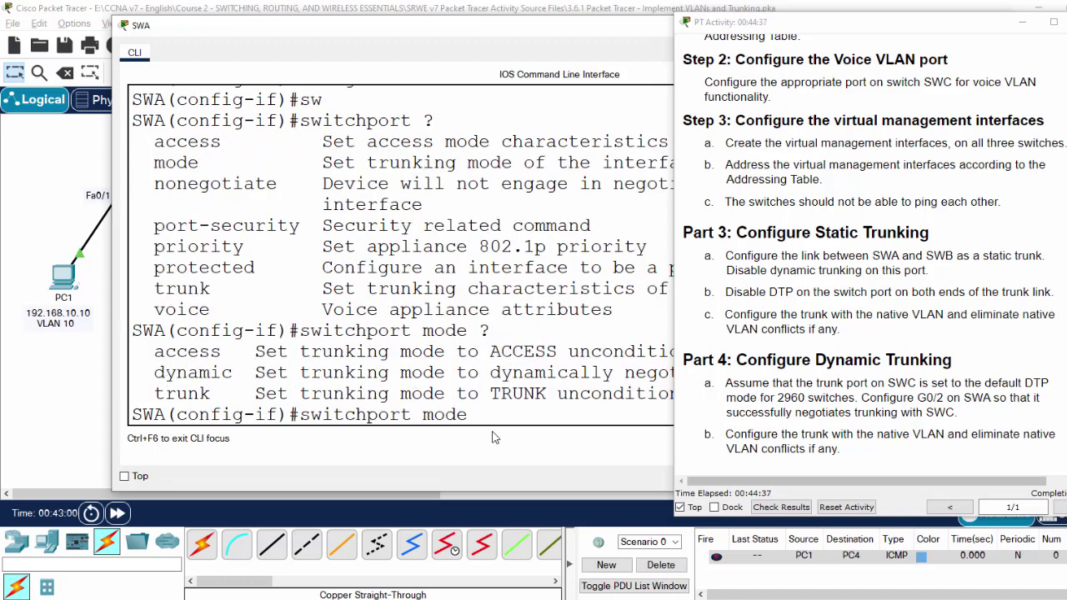
text(dy)
key(Tab)
text(?)
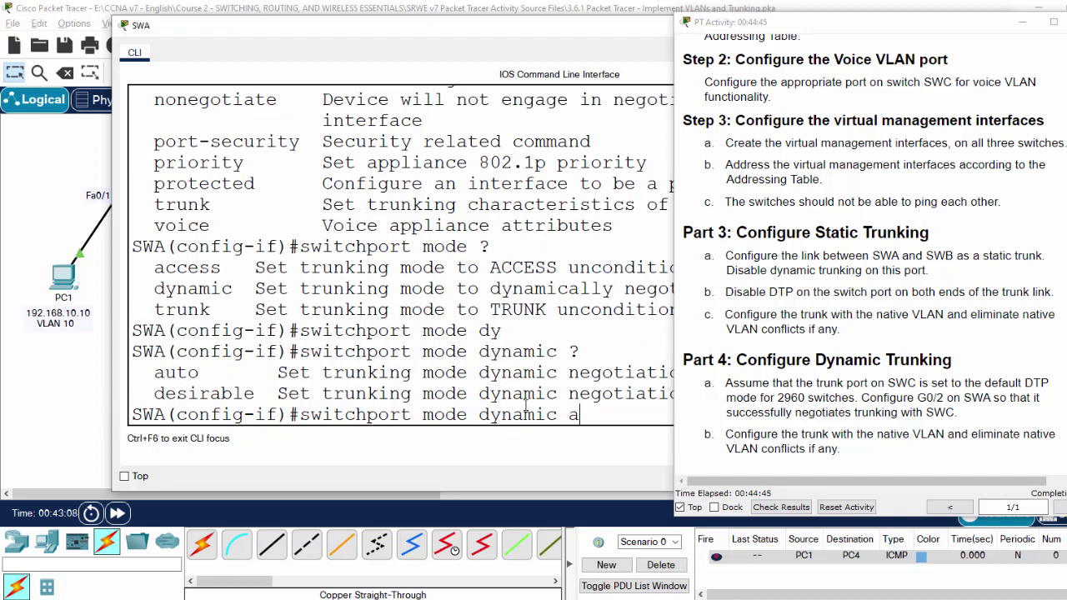
text(u)
key(Tab)
key(Return)
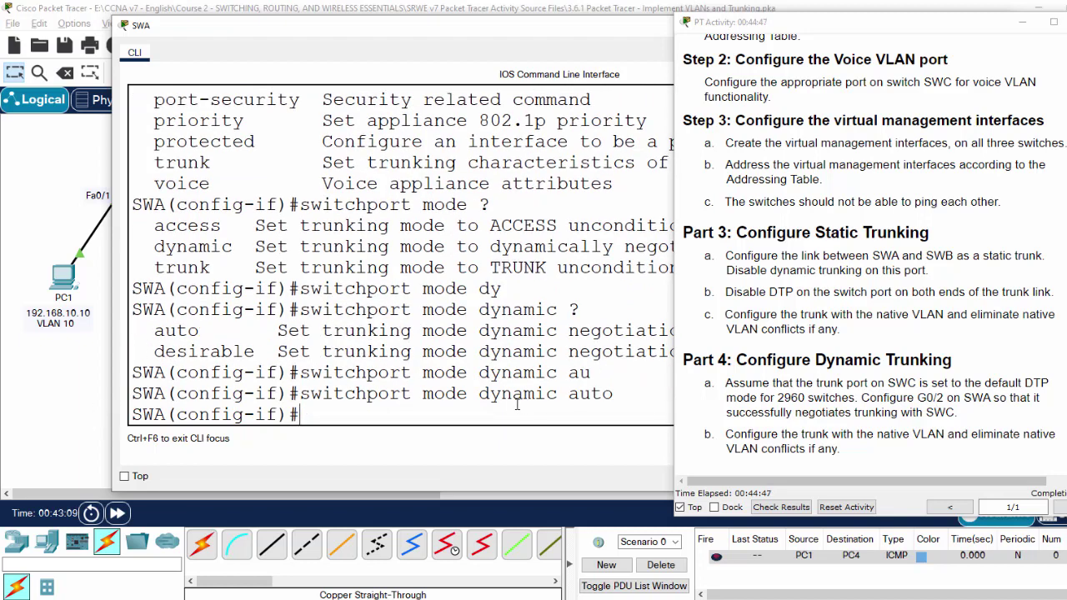
click(50, 363)
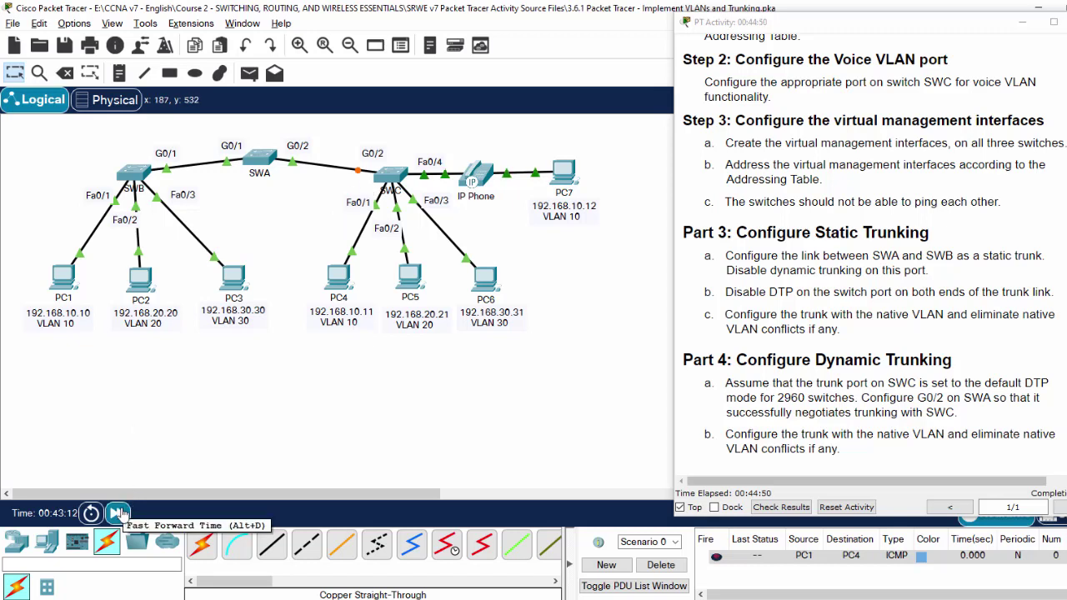
Fast-forward the clock twice, then set native VLAN 100 on SWA's G0/2 with 'sw tr na vlan 100'.
click(120, 512)
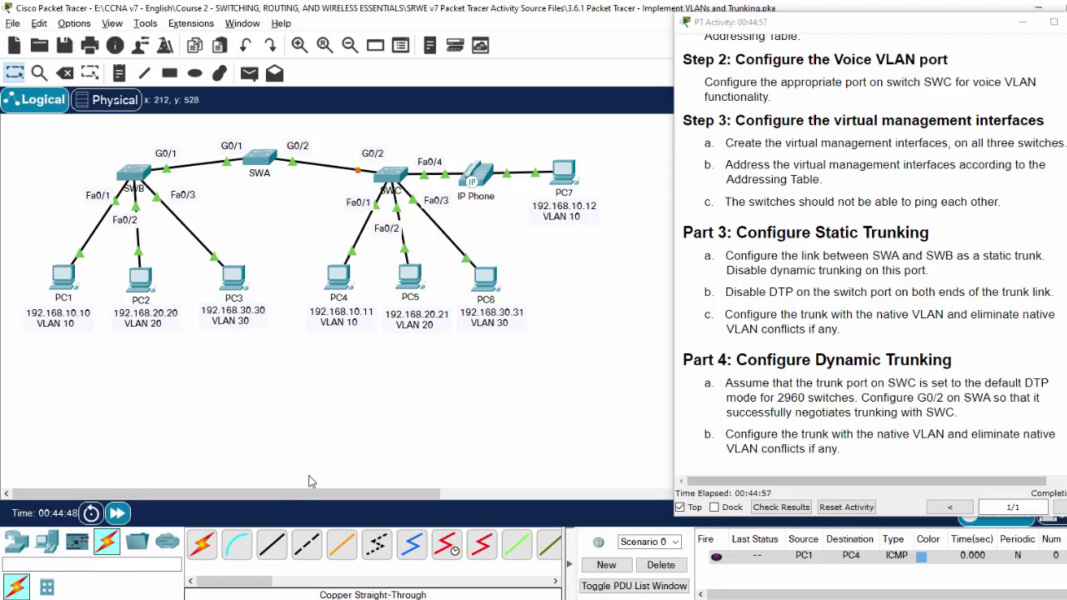
click(121, 513)
click(267, 162)
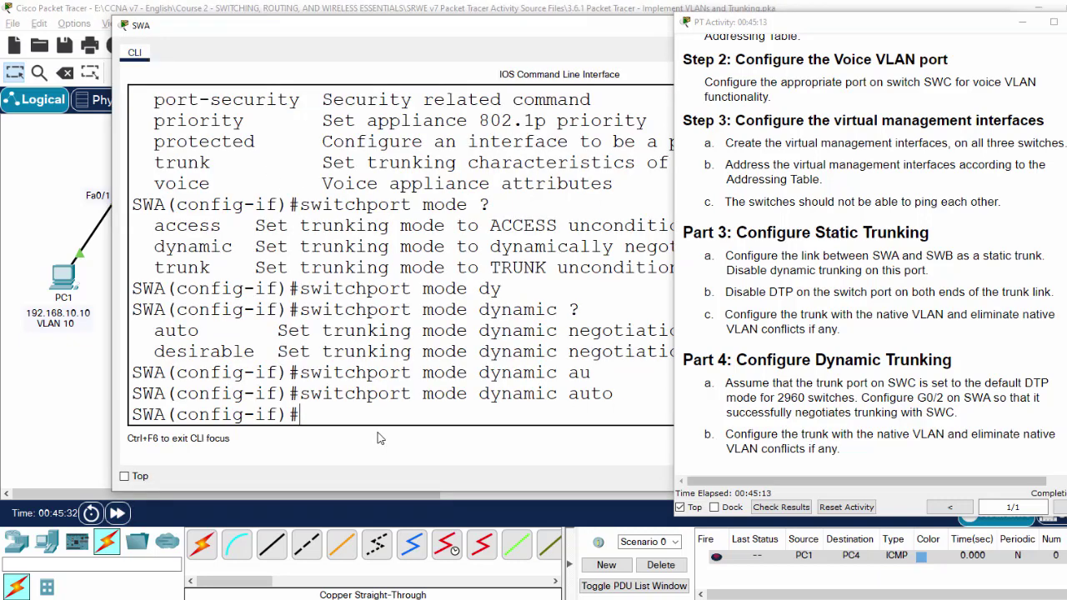
text(sw tr na vlan 100)
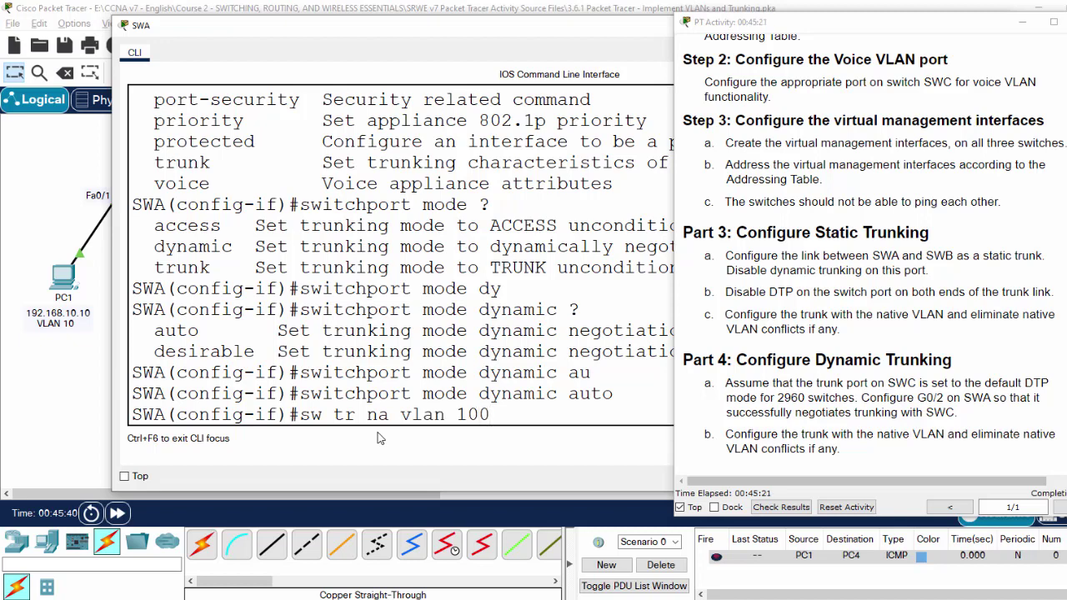
key(Return)
click(83, 402)
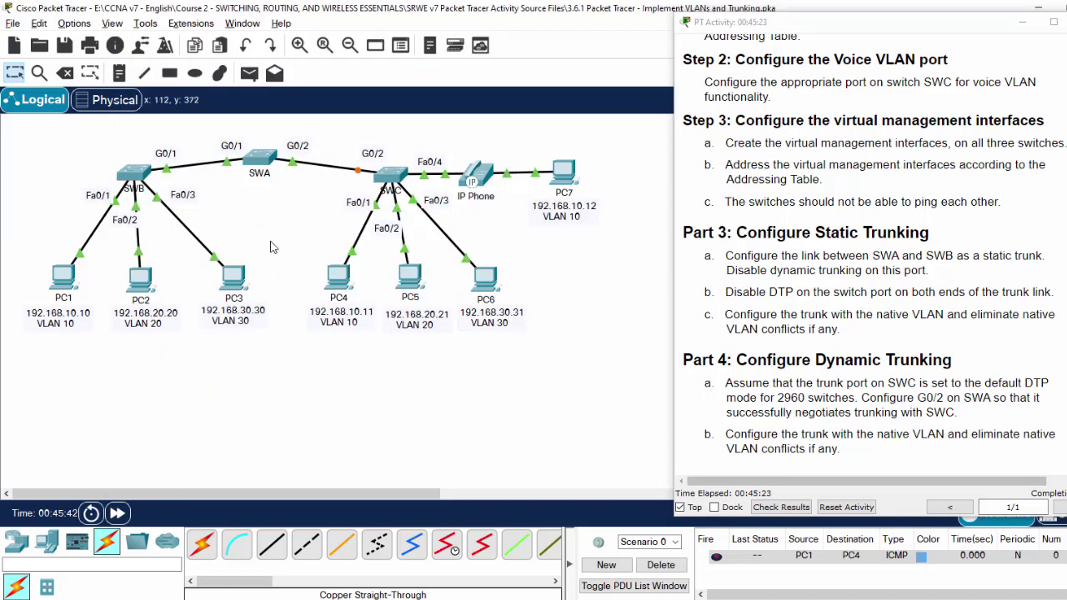
On SWC, enter interface G0/2 and run 'sw tr n vl 100' for native VLAN 100.
click(395, 176)
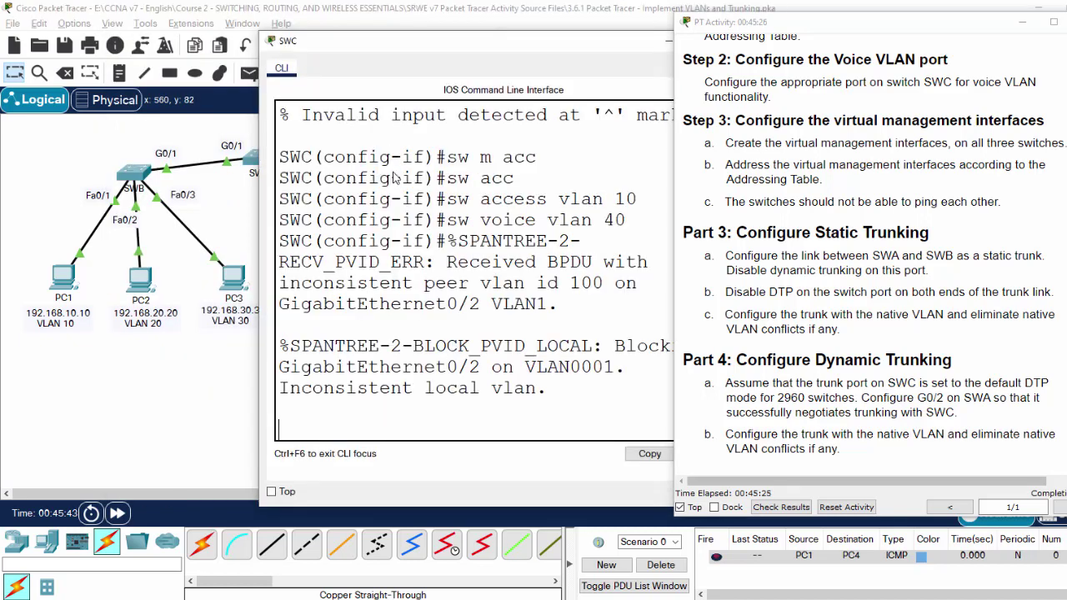
key(Return)
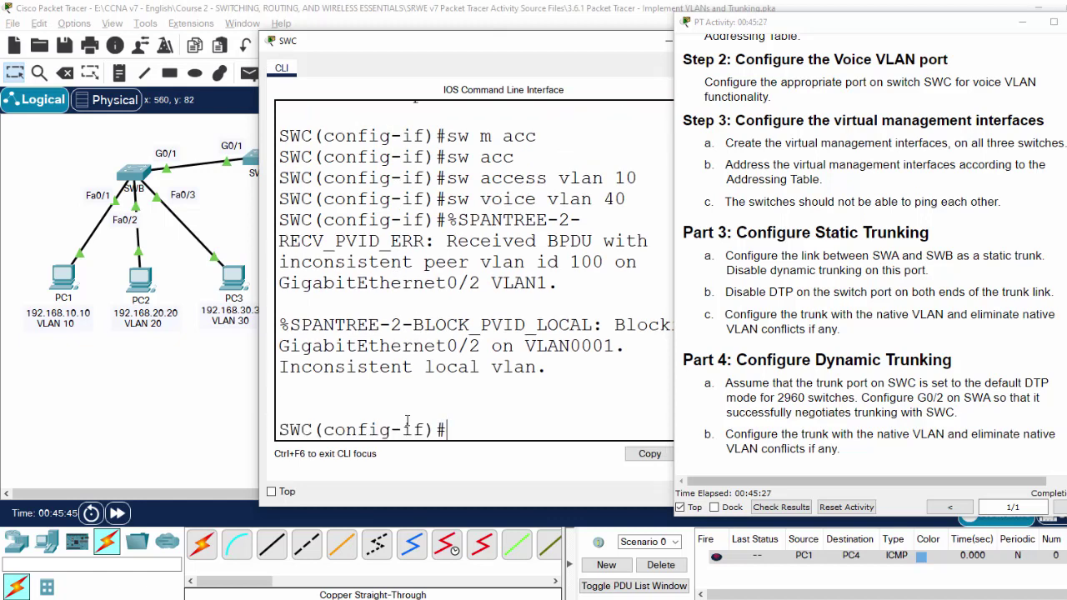
text(int g0/2)
key(Return)
text(sw)
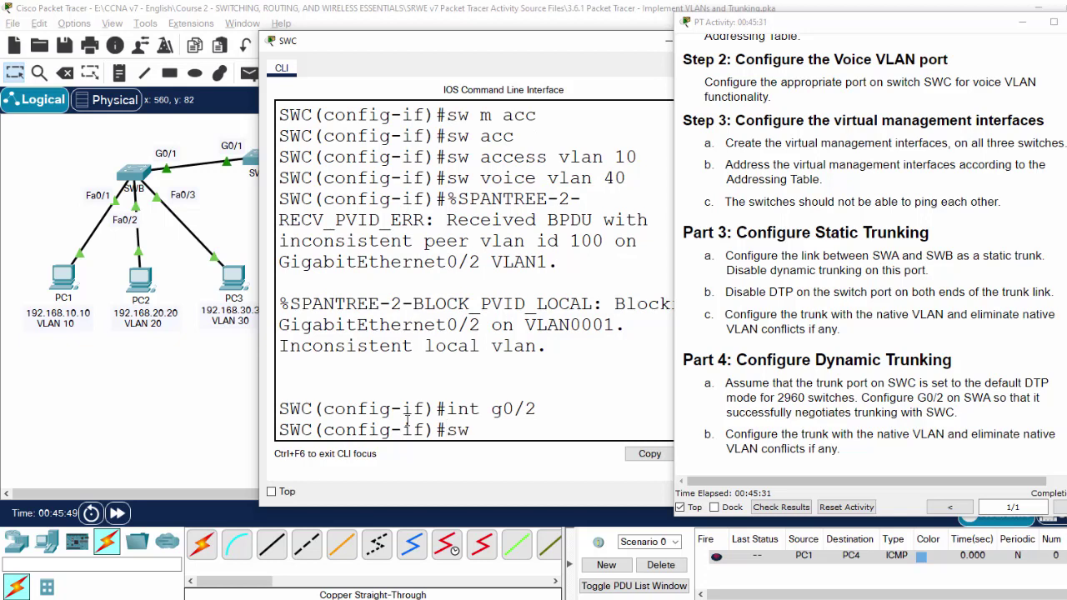
text( tr n vl 100)
key(Return)
key(Return)
key(Return)
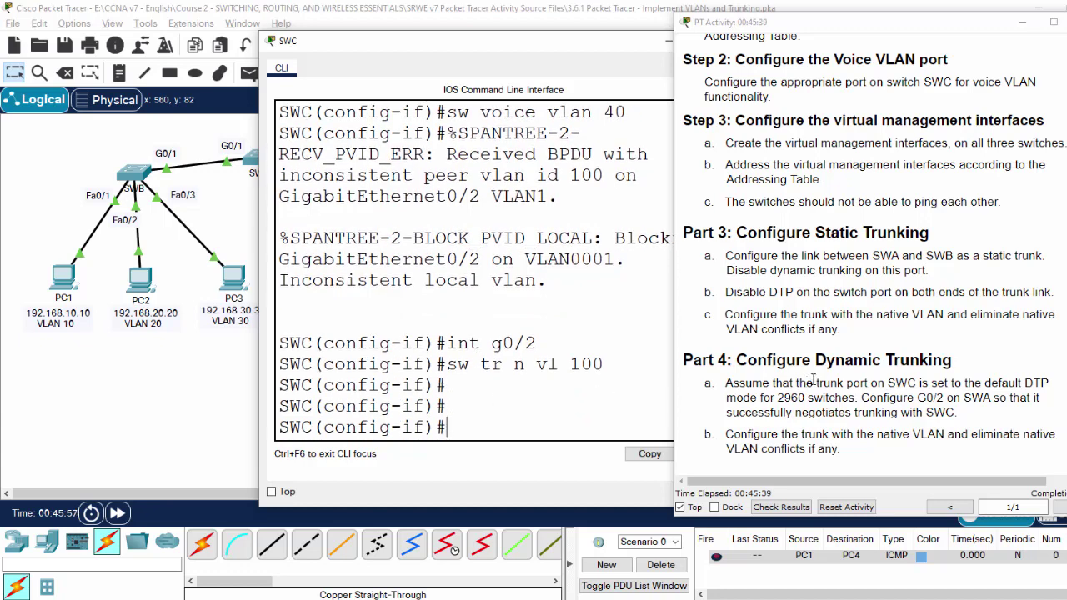
click(226, 374)
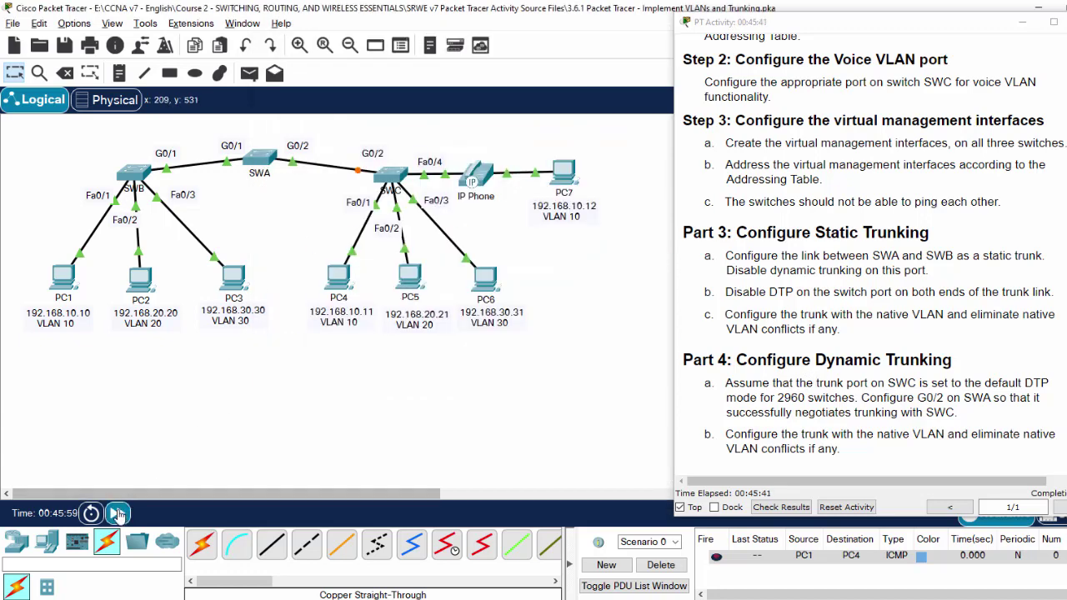
Fast-forward the simulation time, mark the default DTP mode note in Part 4, and reopen SWA's CLI.
click(116, 513)
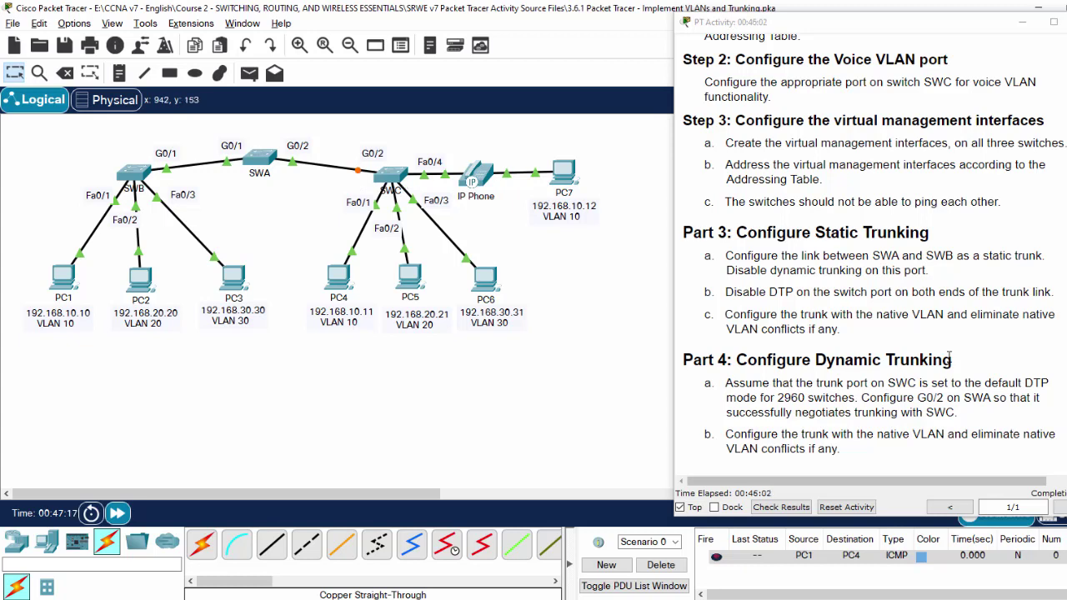
drag(895, 383, 757, 399)
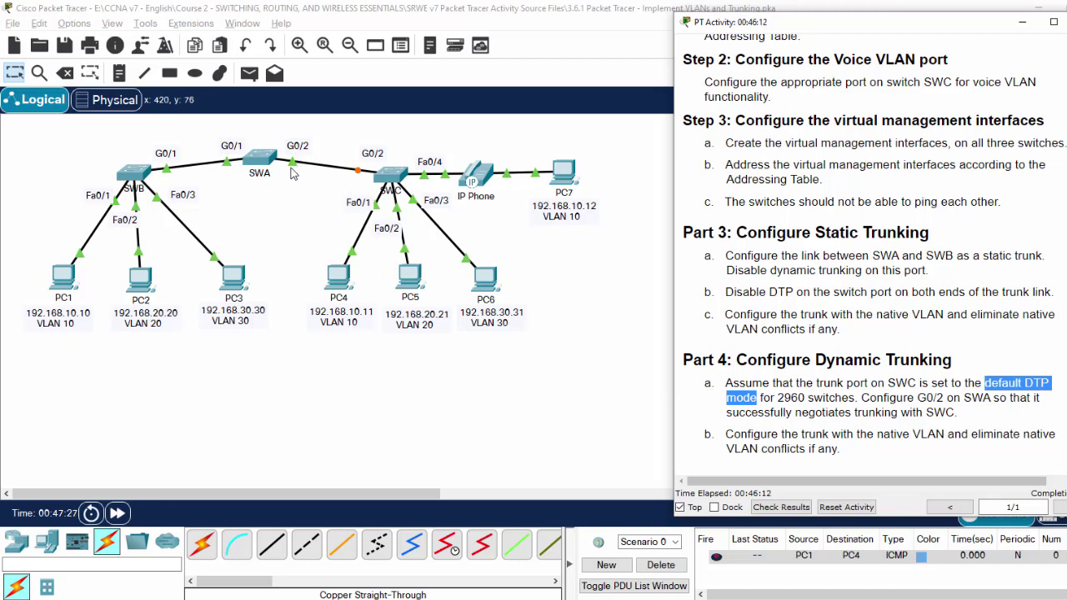
click(265, 160)
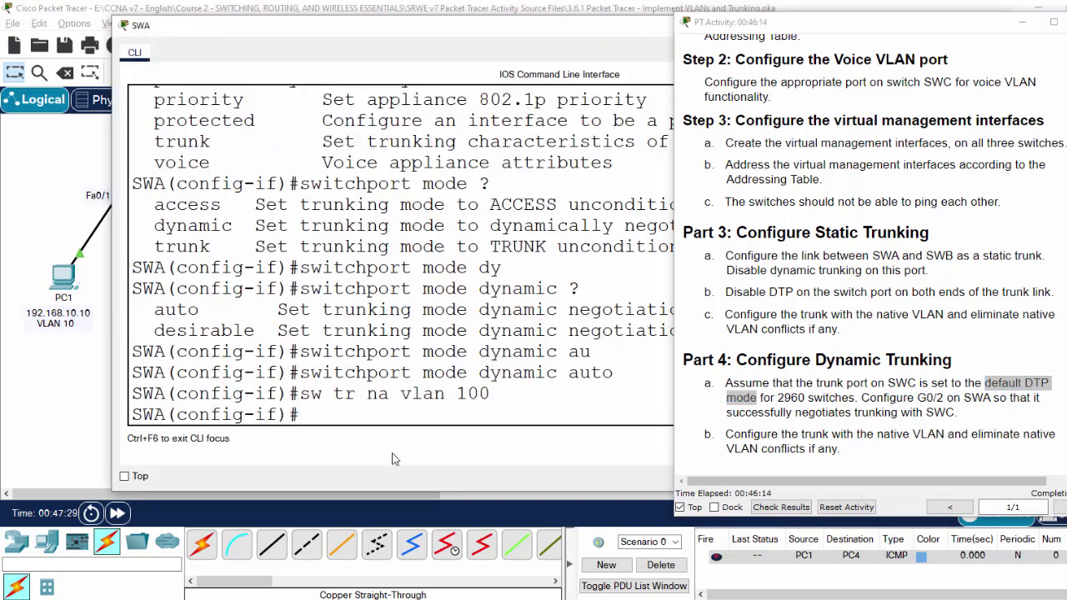
Change SWA's G0/2 from dynamic auto to dynamic desirable by editing the recalled command.
key(Up)
key(Up)
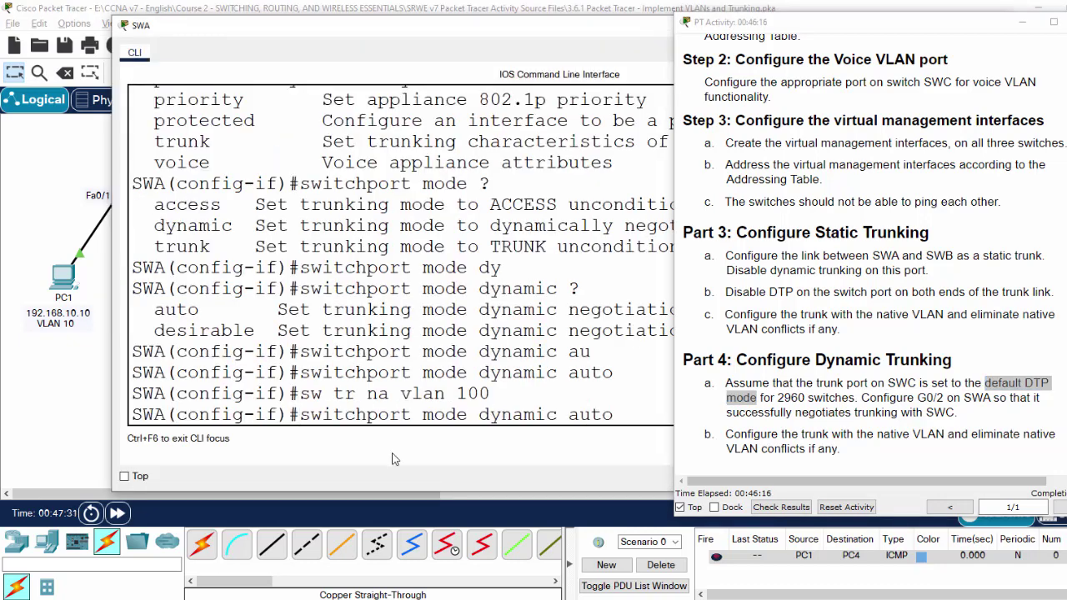
key(BackSpace)
key(BackSpace)
key(BackSpace)
key(BackSpace)
text(des)
key(Tab)
key(Return)
key(Return)
key(Return)
key(Return)
key(Return)
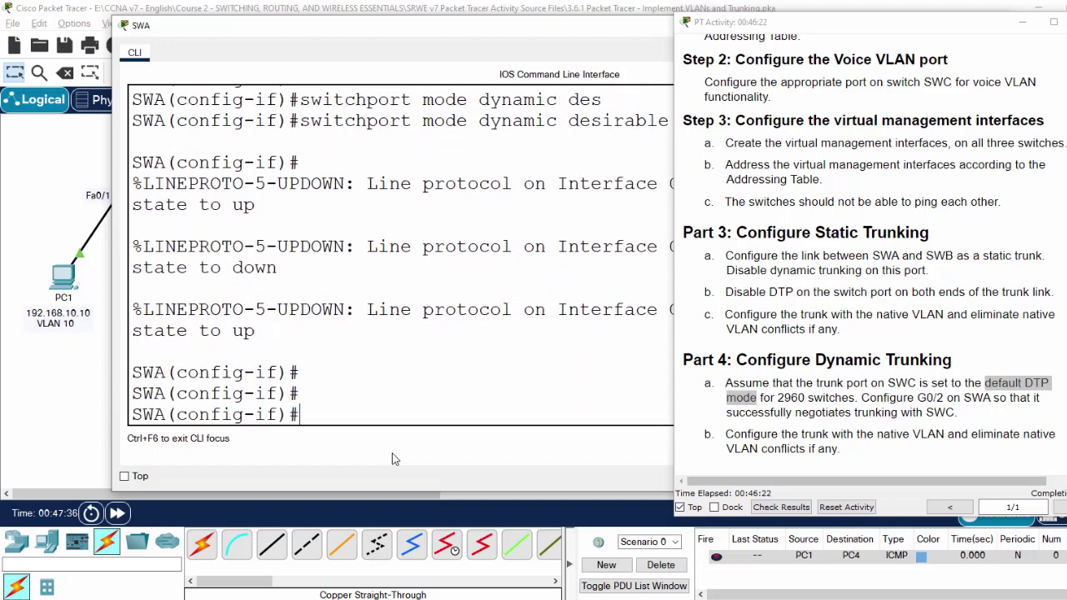
Return to the topology, clear the instruction highlight, and scroll further down the activity instructions.
click(82, 410)
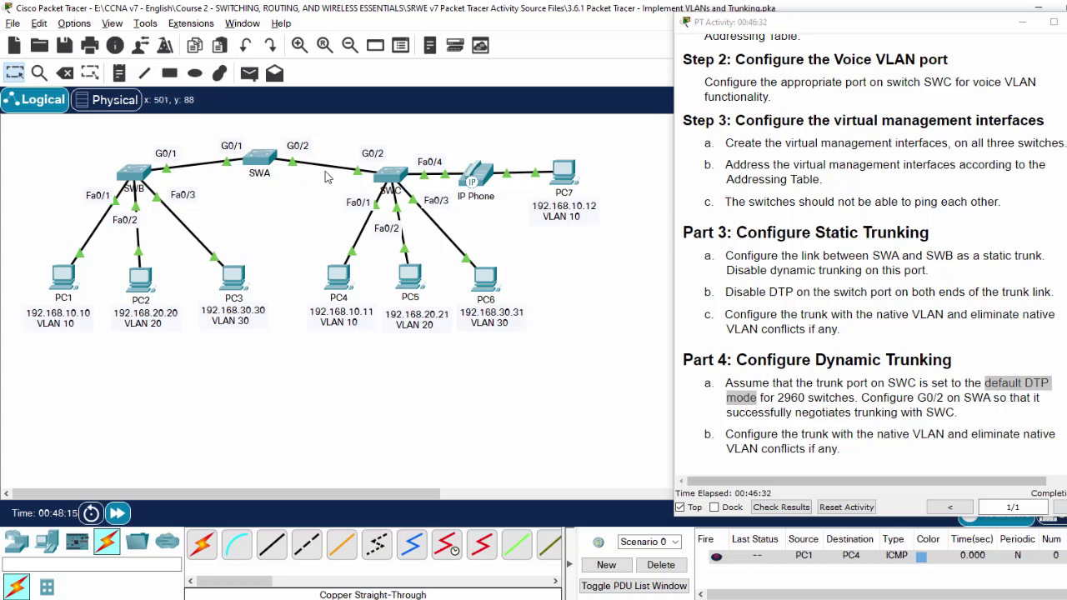
click(906, 415)
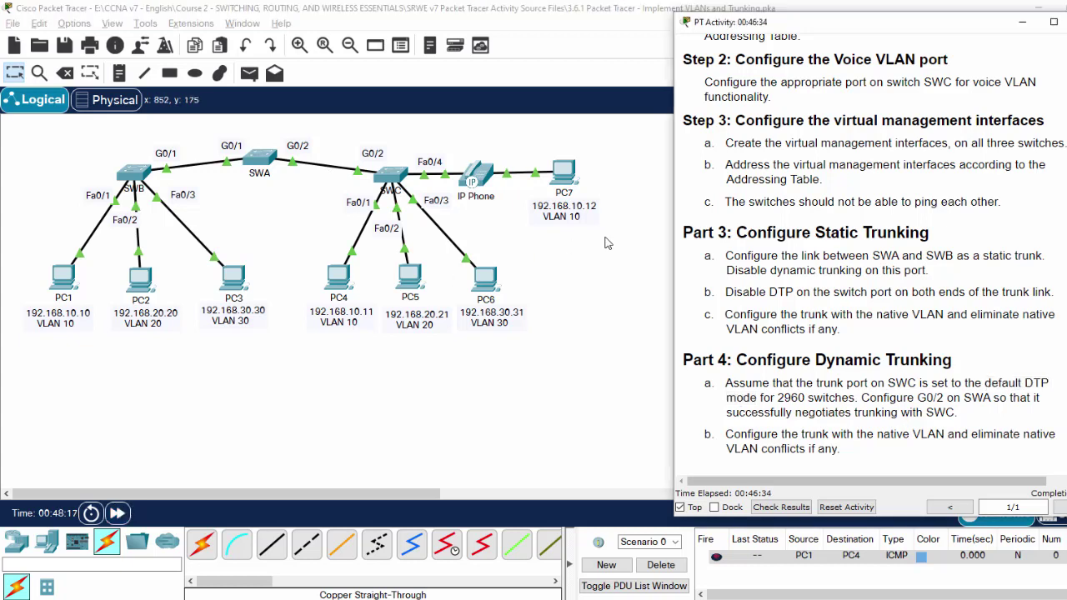
scroll(607, 243, down, 2)
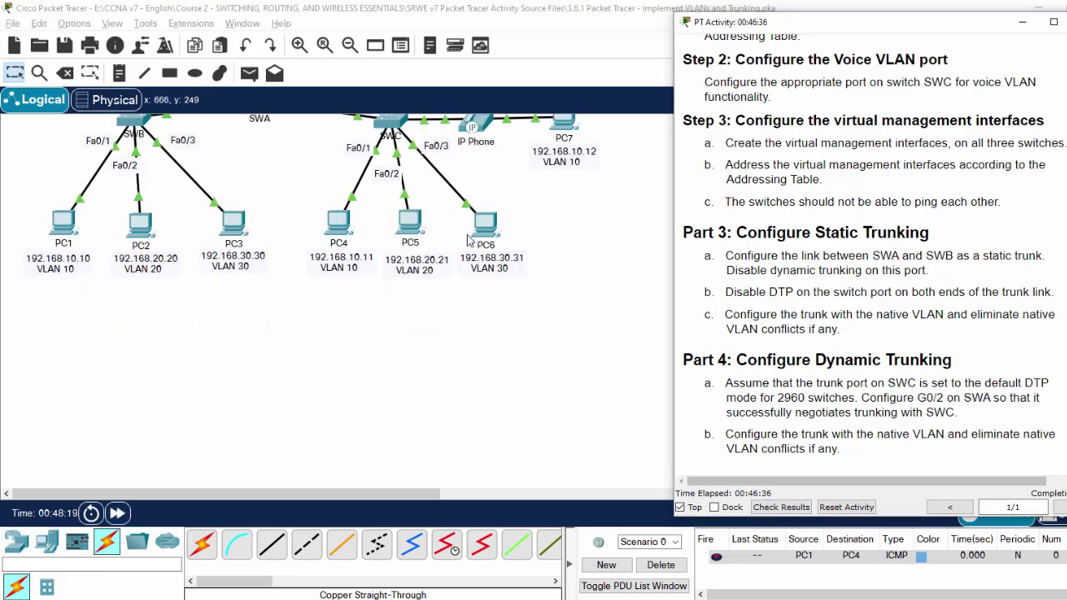